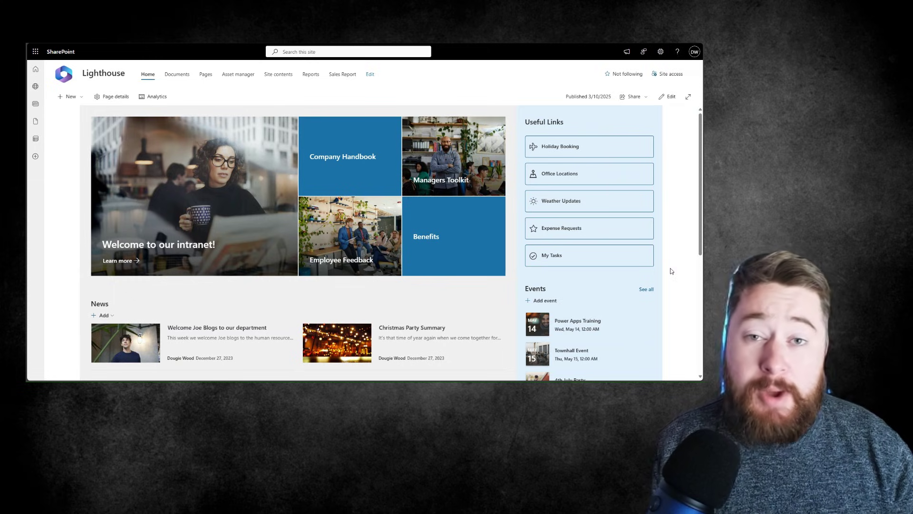
Open the finished Sales Figures report page and scroll through it for reference
scroll(671, 271, "down", 2)
scroll(671, 271, "down", 1)
scroll(671, 270, "down", 2)
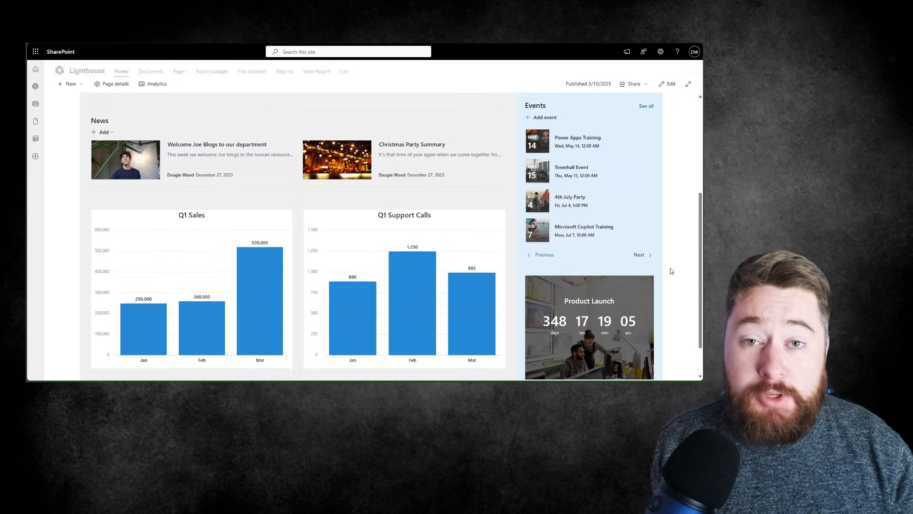
scroll(671, 270, "down", 1)
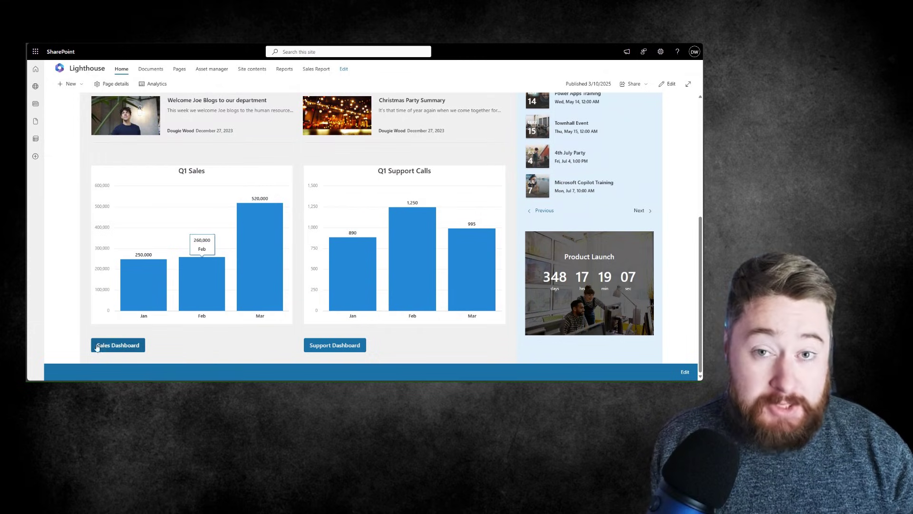
left_click(121, 350)
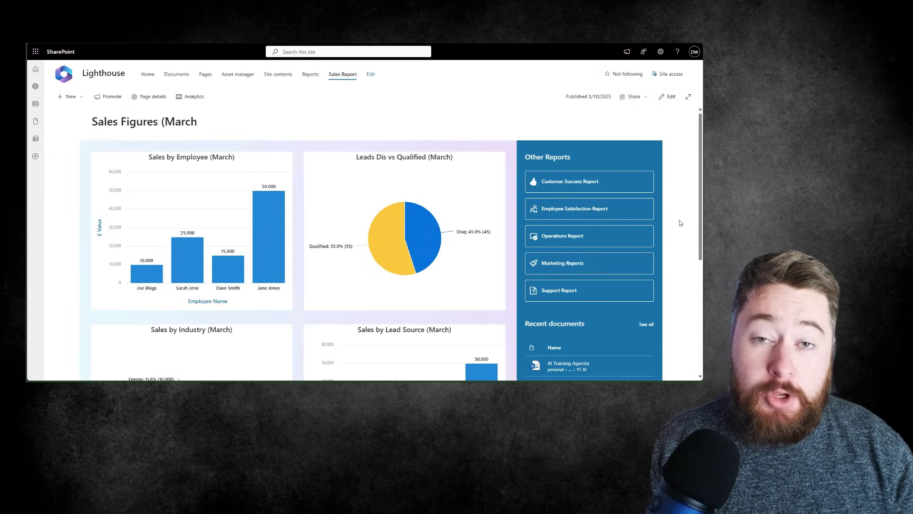
scroll(680, 222, "down", 1)
scroll(680, 222, "down", 1)
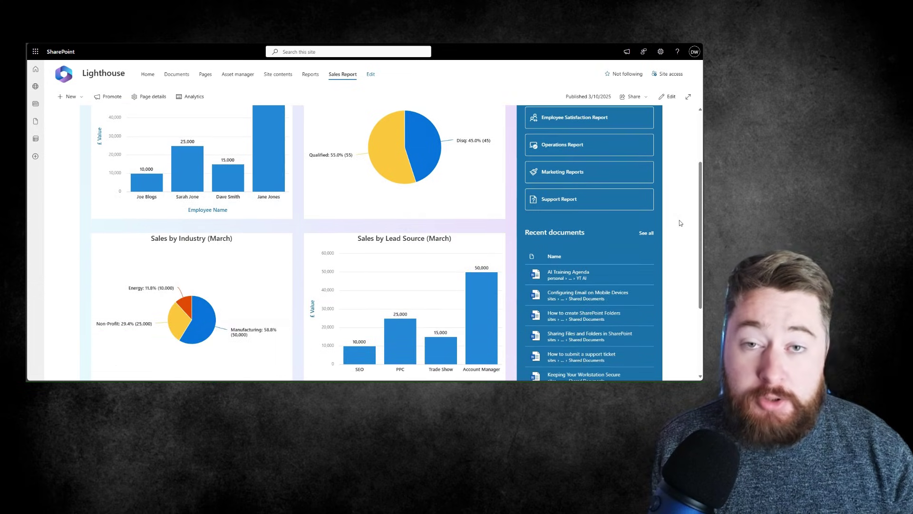
scroll(679, 223, "down", 1)
scroll(680, 222, "down", 1)
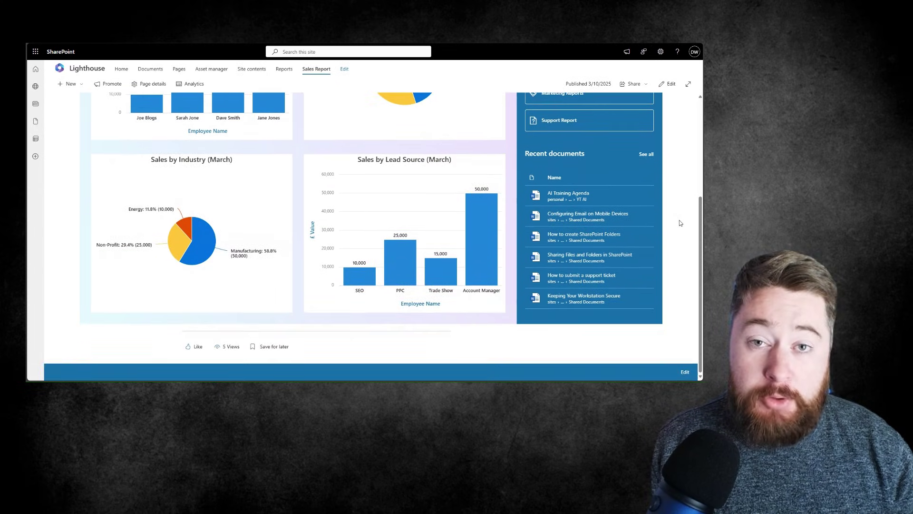
scroll(679, 223, "up", 1)
scroll(679, 222, "up", 1)
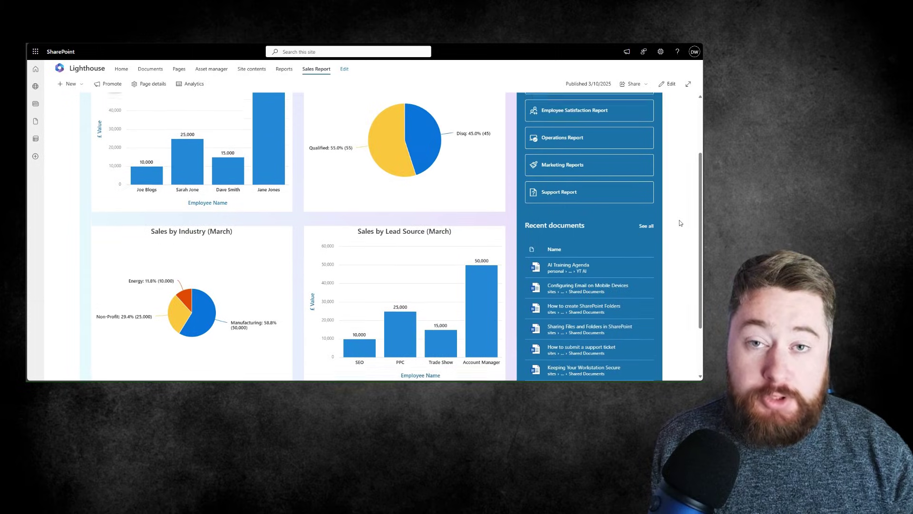
scroll(679, 220, "up", 1)
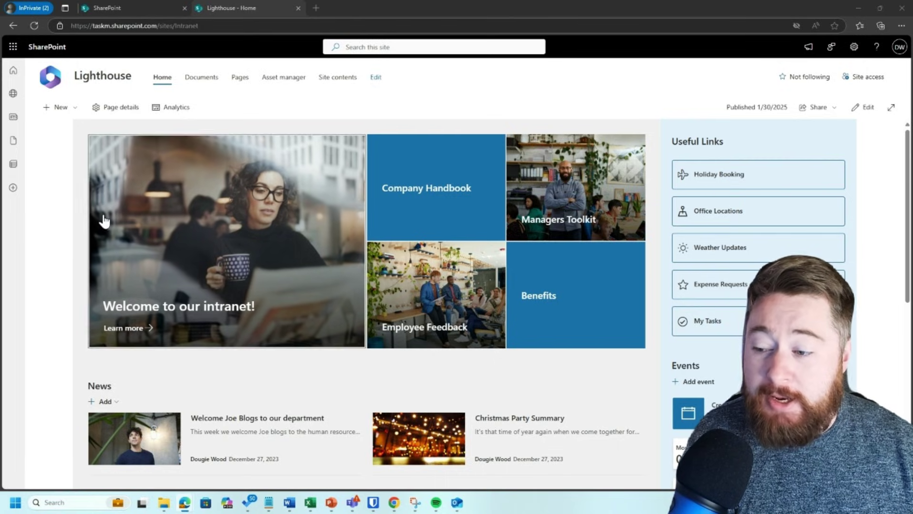
Start a new blank site page from the New menu
scroll(82, 265, "down", 2)
scroll(82, 266, "down", 2)
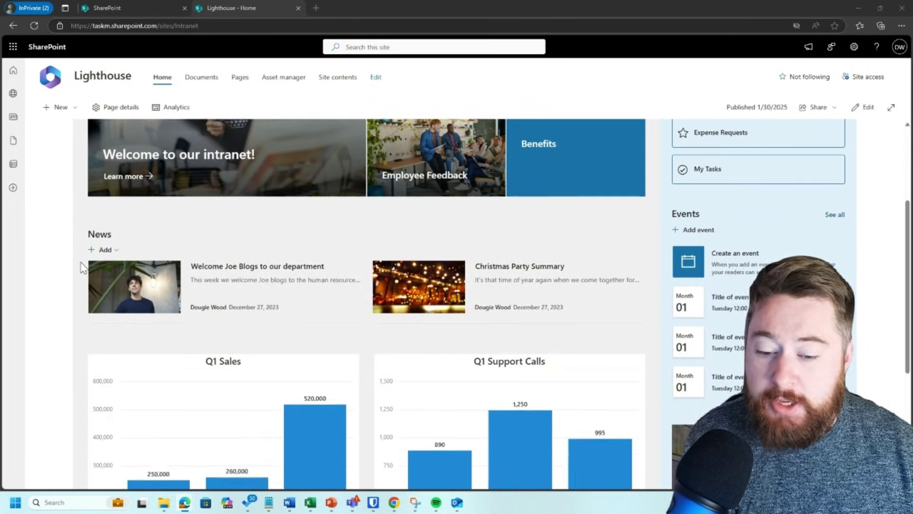
scroll(81, 267, "down", 1)
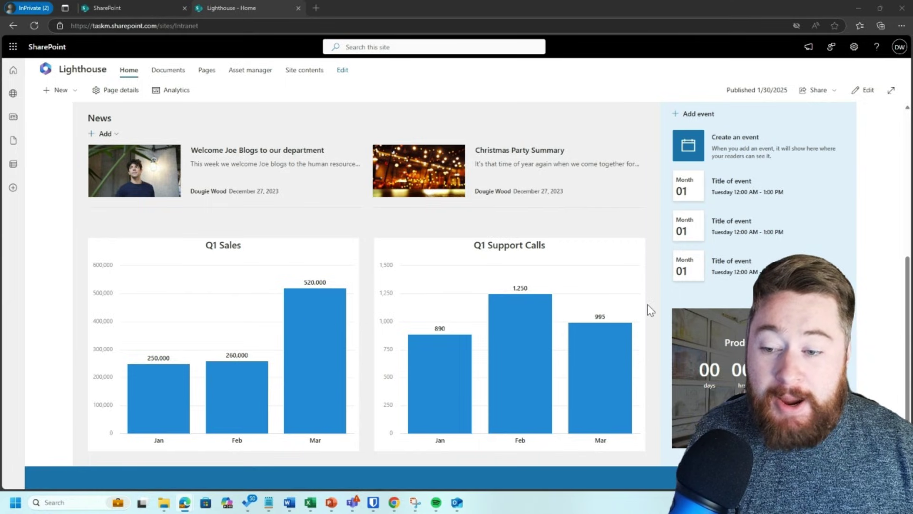
scroll(647, 305, "up", 1)
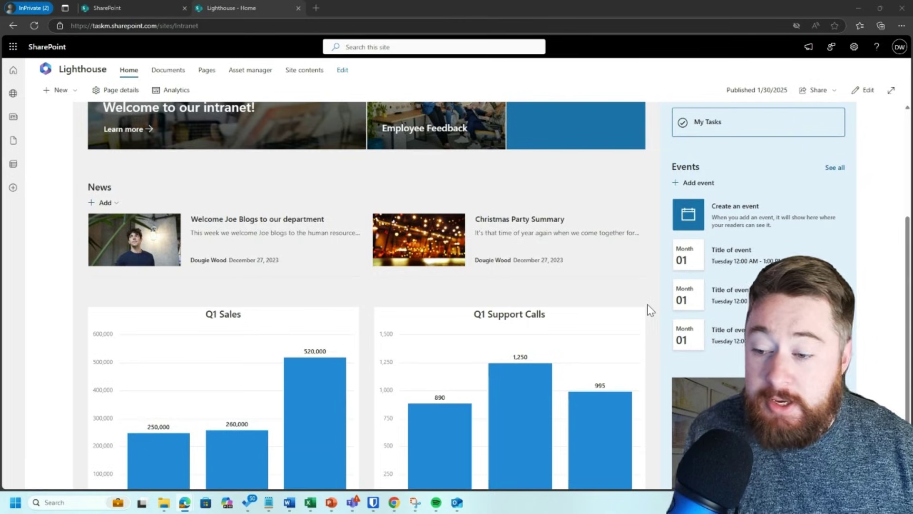
scroll(647, 305, "down", 1)
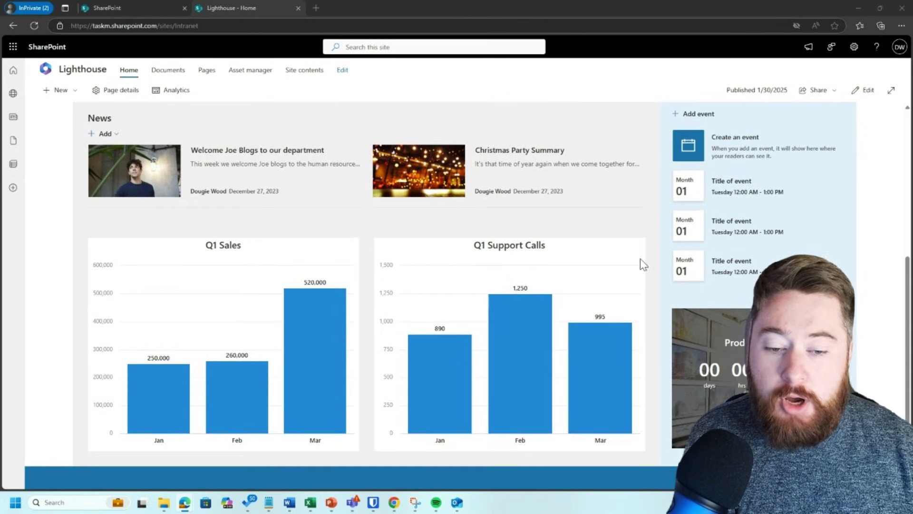
scroll(655, 247, "up", 5)
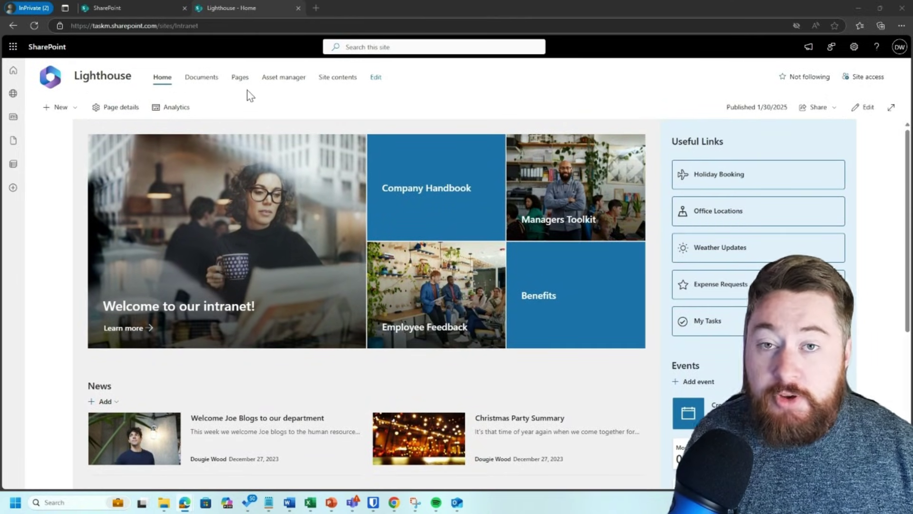
left_click(71, 116)
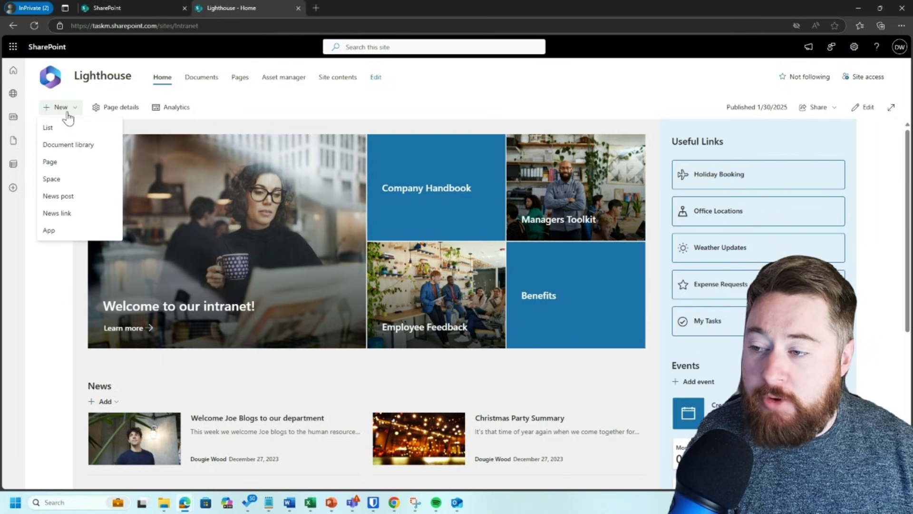
left_click(70, 162)
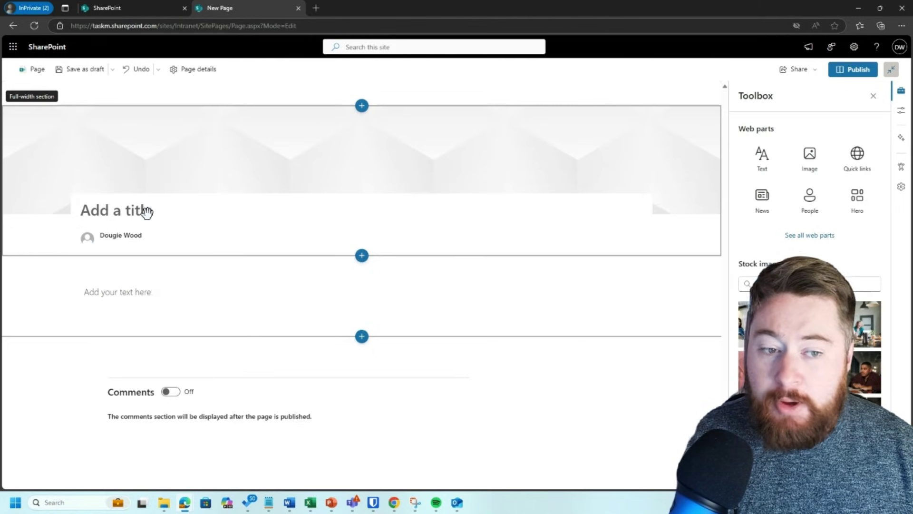
Enter 'Sales Figures' as the new page's title
left_click(121, 210)
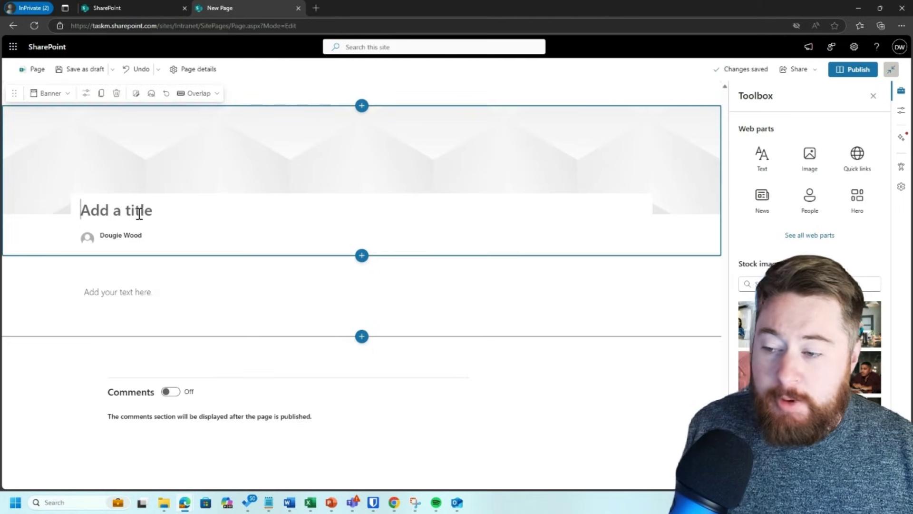
type("Sale")
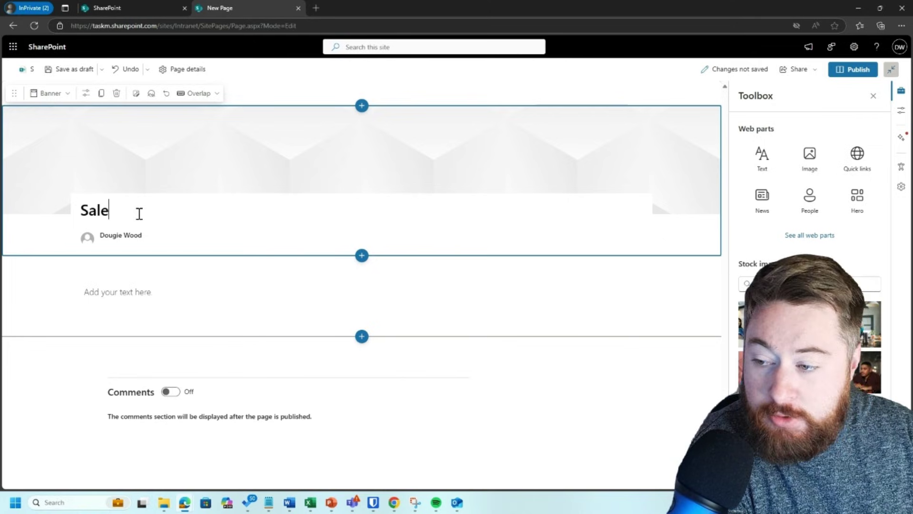
type("s ")
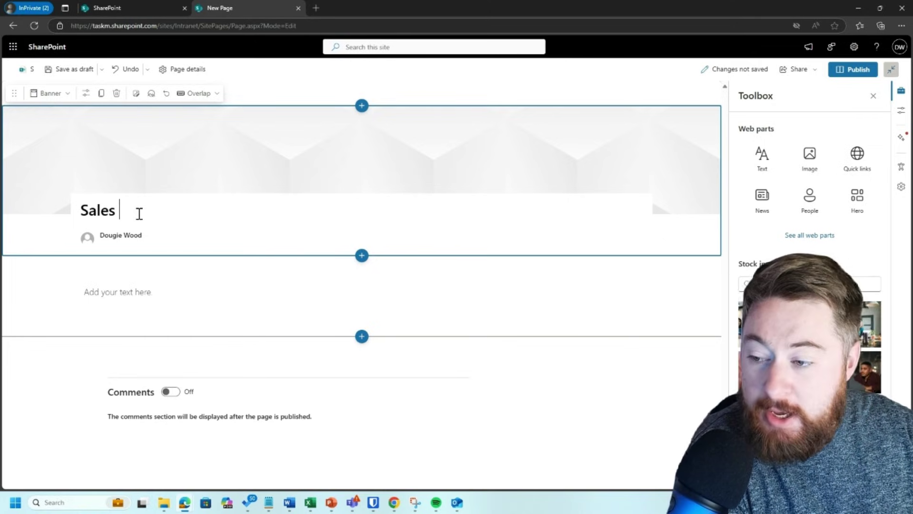
type("Figures")
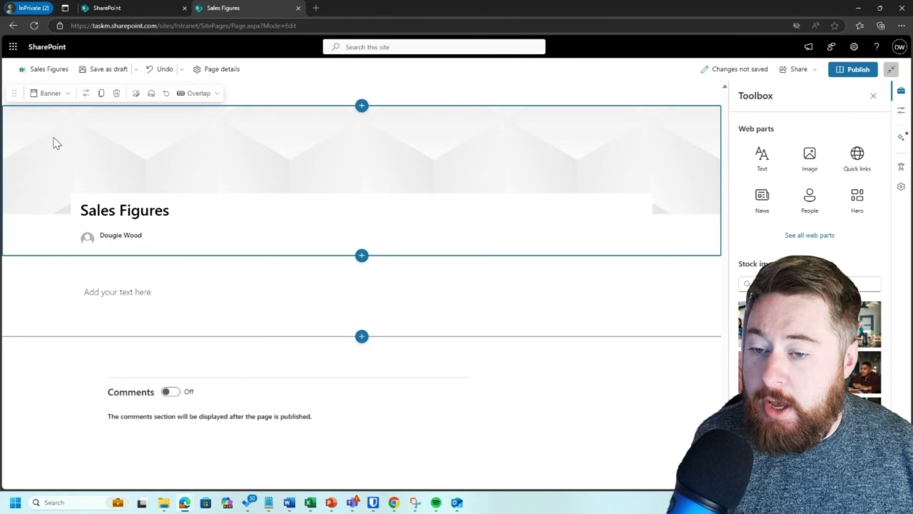
Preview the Fade and Image-and-title banner layouts, then switch the title area to Plain
left_click(67, 94)
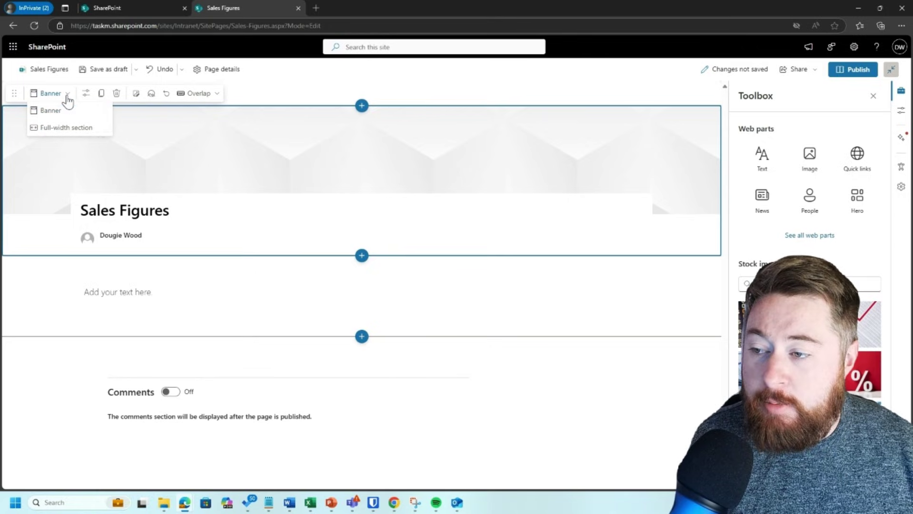
left_click(202, 94)
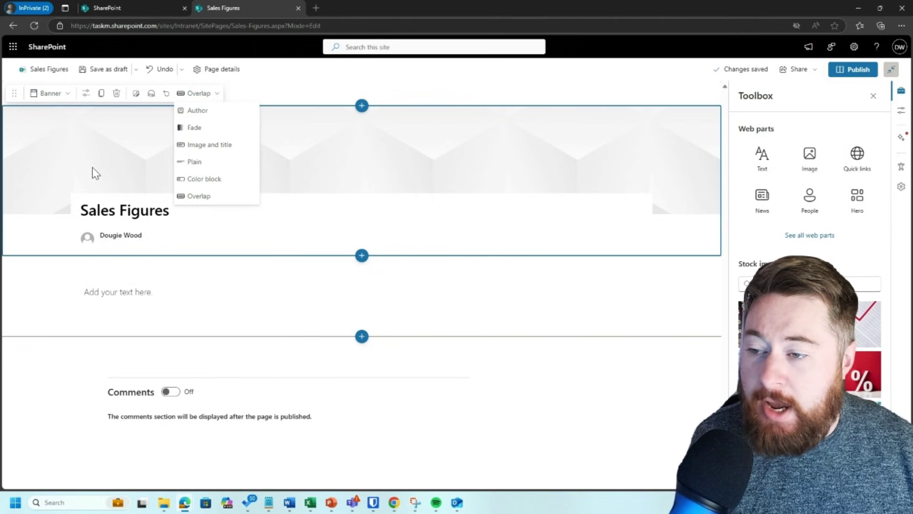
left_click(216, 128)
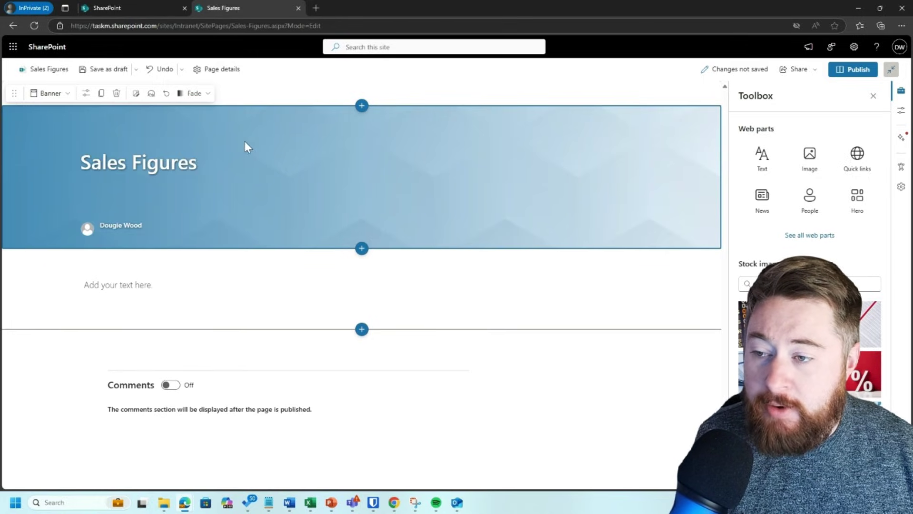
left_click(203, 93)
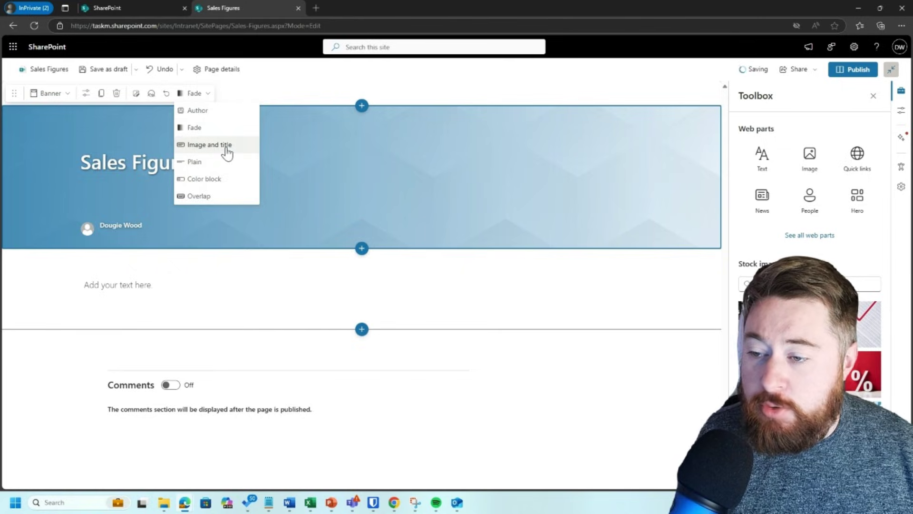
left_click(227, 150)
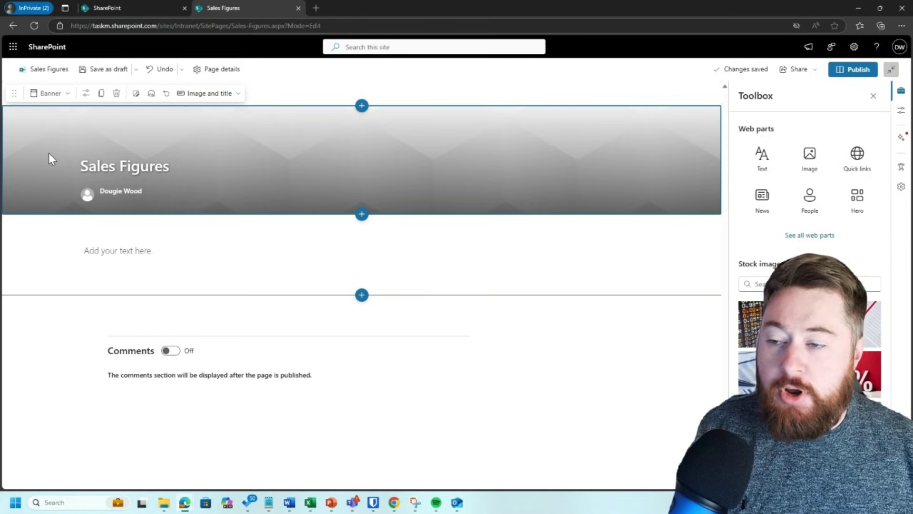
left_click(210, 93)
left_click(218, 161)
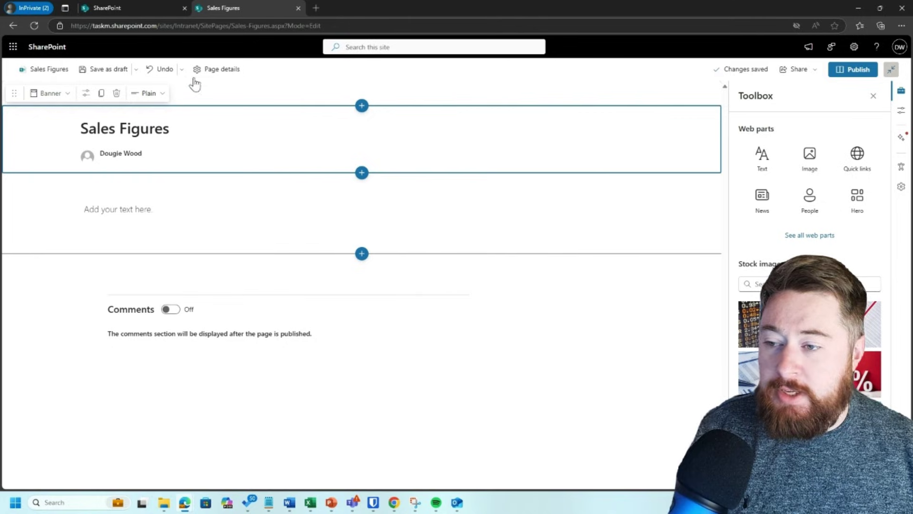
Try the Color block and Overlap title layouts before settling on Plain
left_click(148, 93)
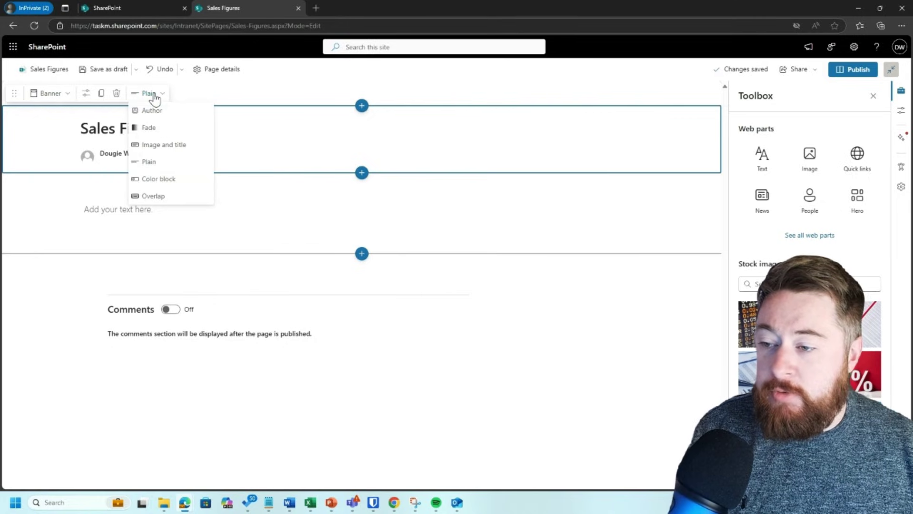
left_click(180, 184)
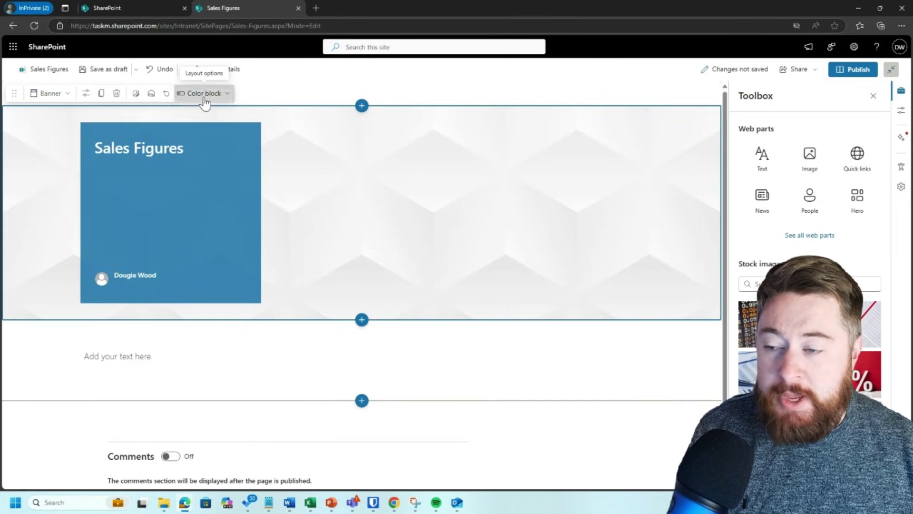
left_click(204, 94)
left_click(210, 196)
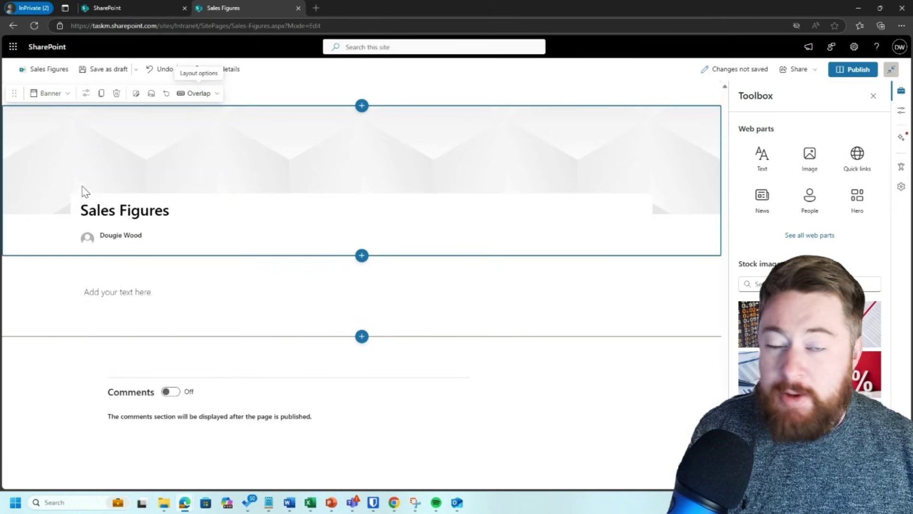
left_click(195, 93)
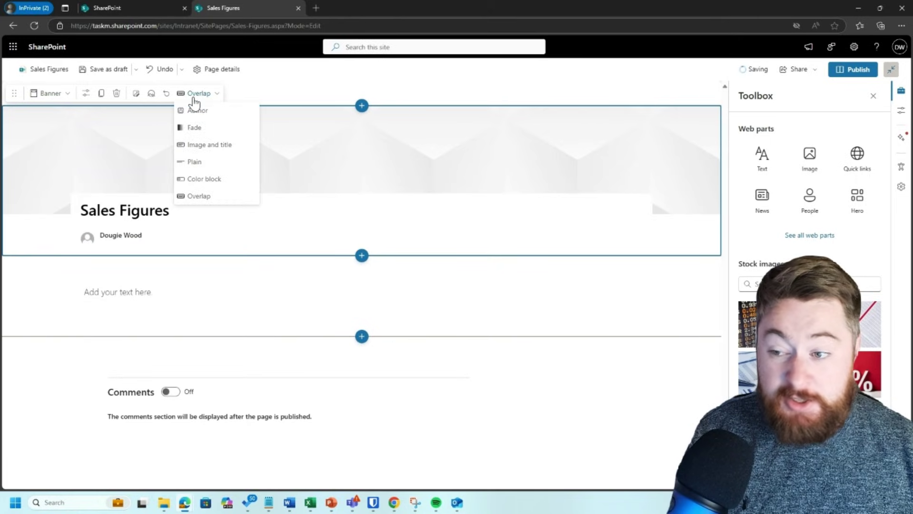
left_click(209, 165)
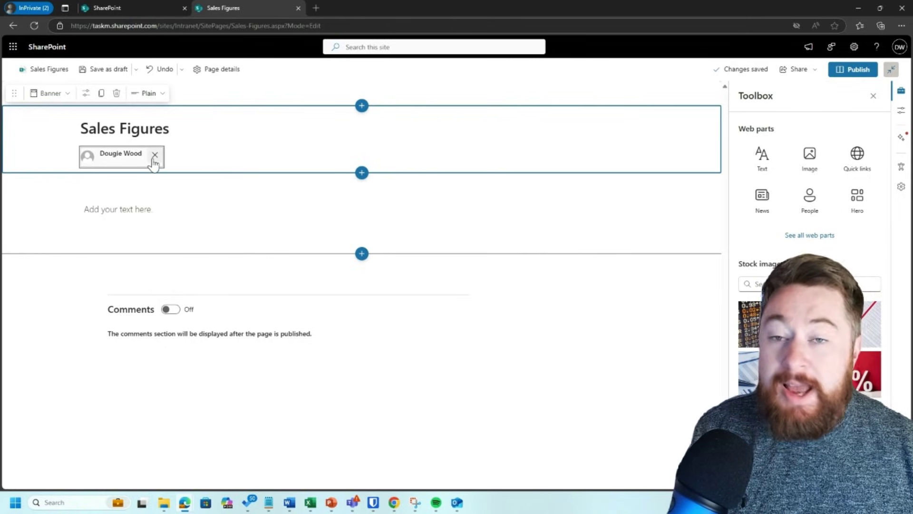
Delete the author name byline shown under the Sales Figures heading
left_click(154, 157)
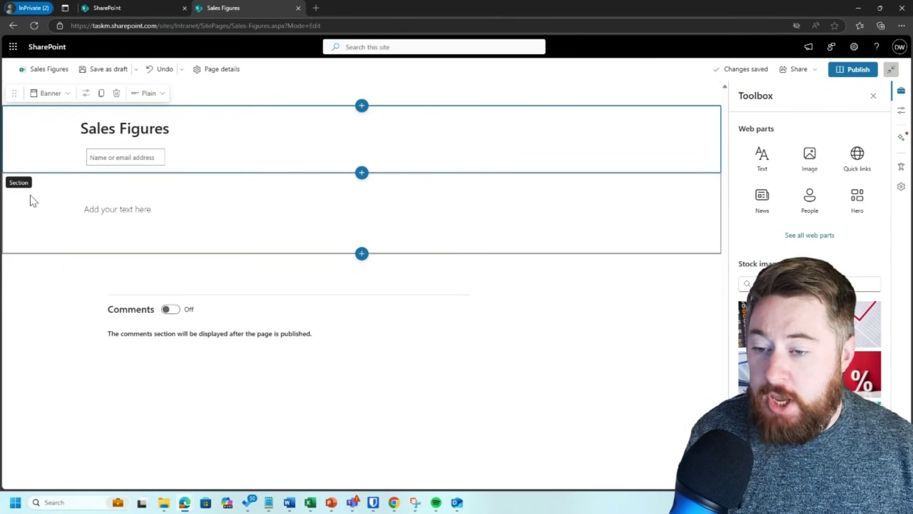
Add two-column, three-column and one-third-left sections below the text section
left_click(48, 197)
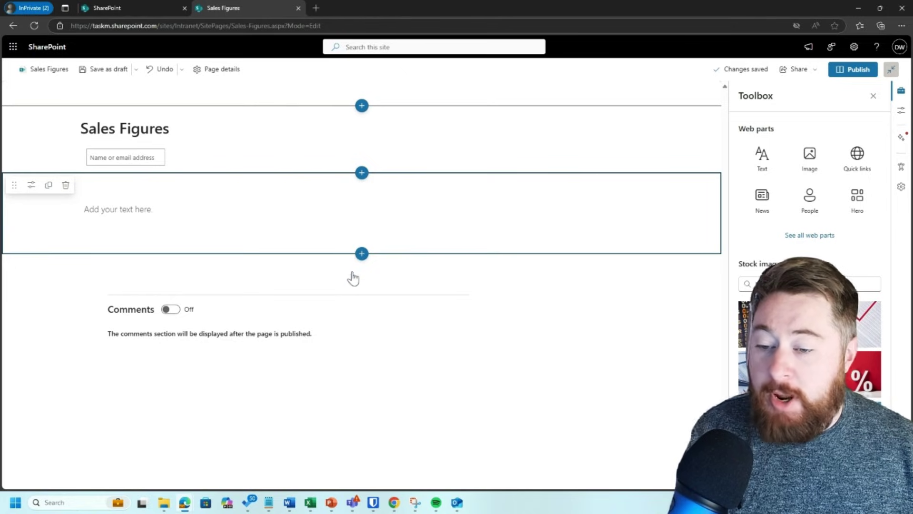
left_click(363, 257)
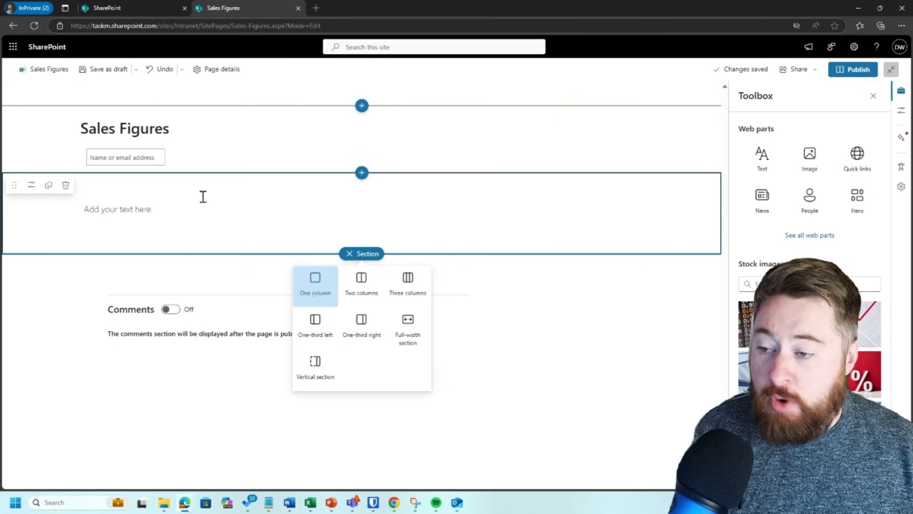
left_click(367, 295)
left_click(408, 355)
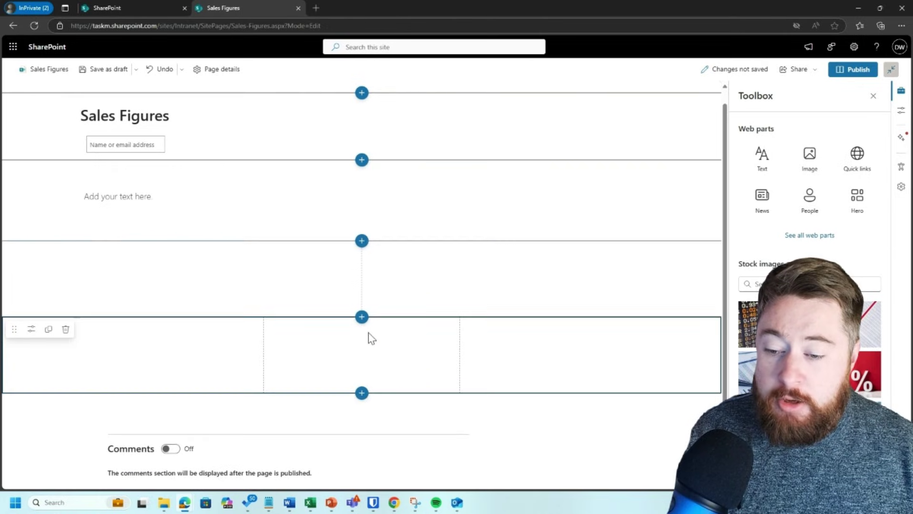
left_click(362, 395)
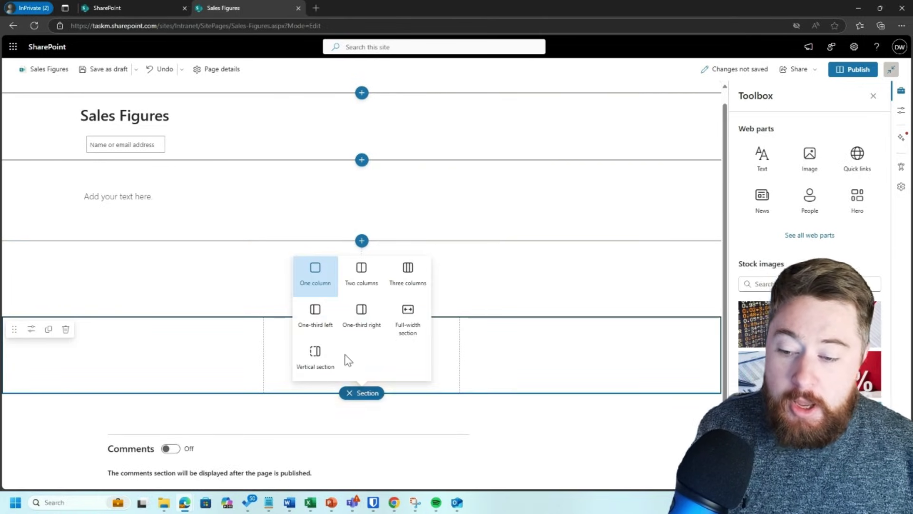
left_click(314, 324)
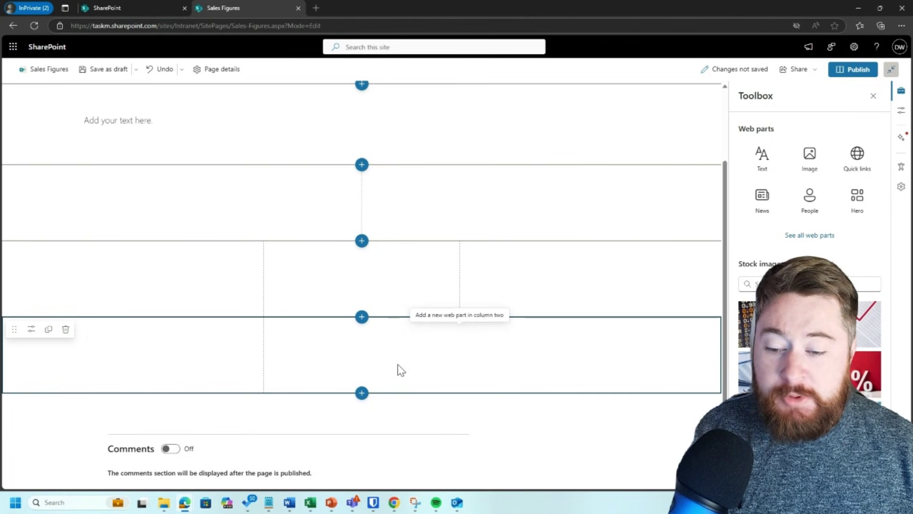
Add a one-third-right section, delete the stray full-width section, and add a right vertical section
left_click(362, 393)
left_click(363, 324)
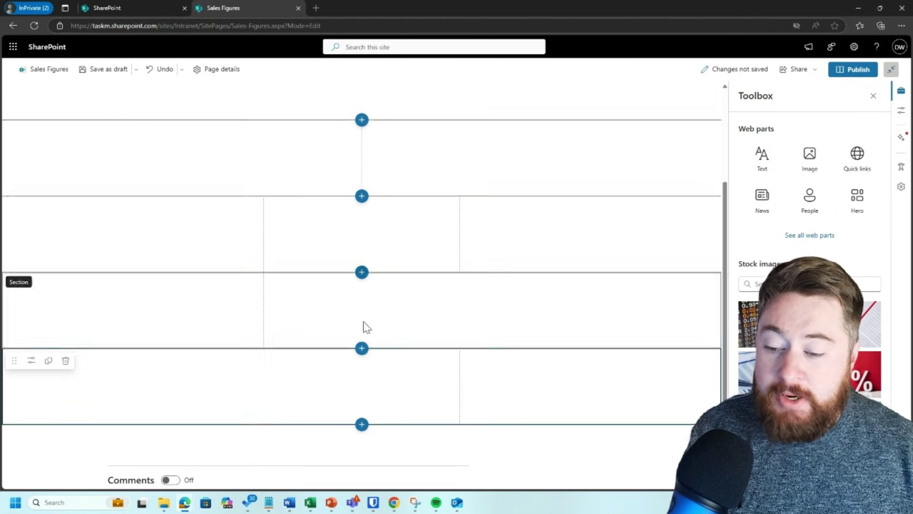
left_click(362, 393)
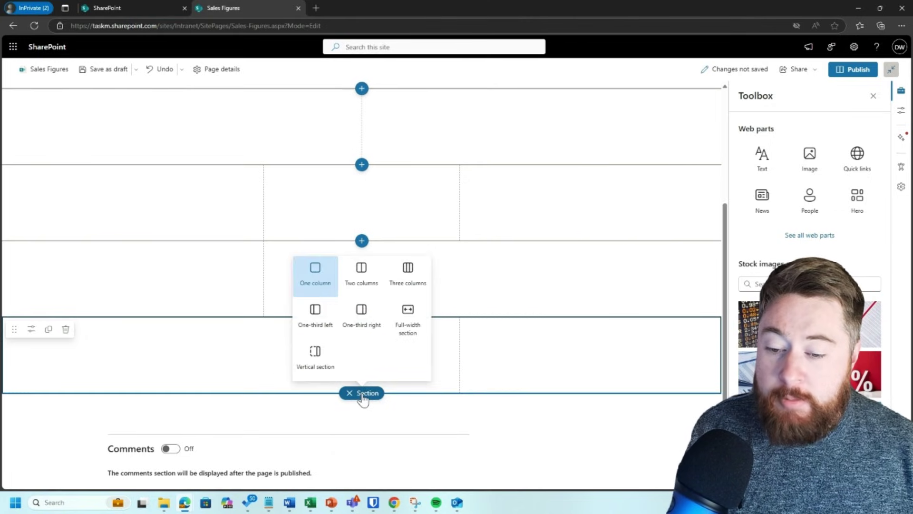
left_click(414, 327)
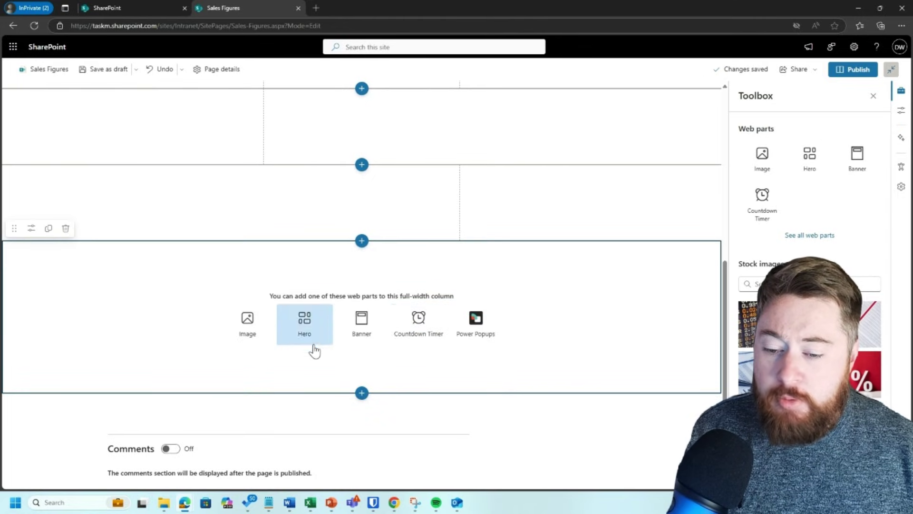
left_click(366, 394)
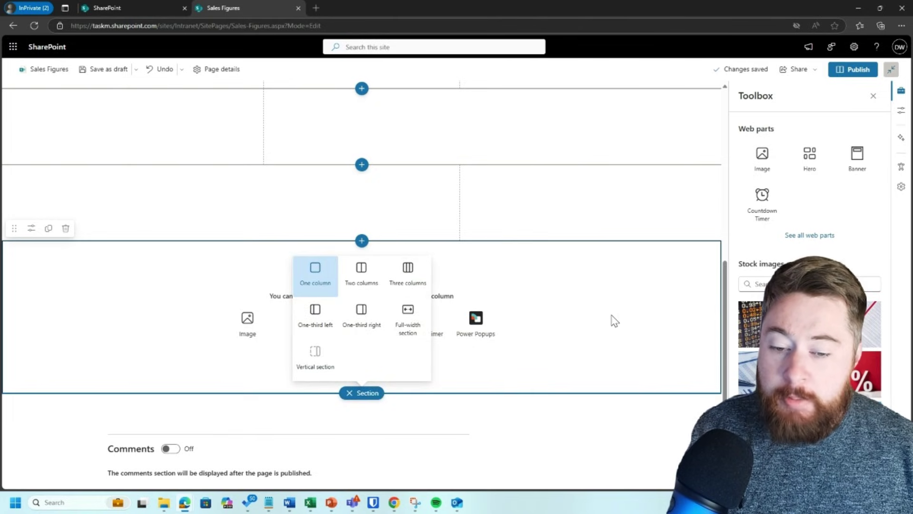
left_click(613, 320)
left_click(65, 228)
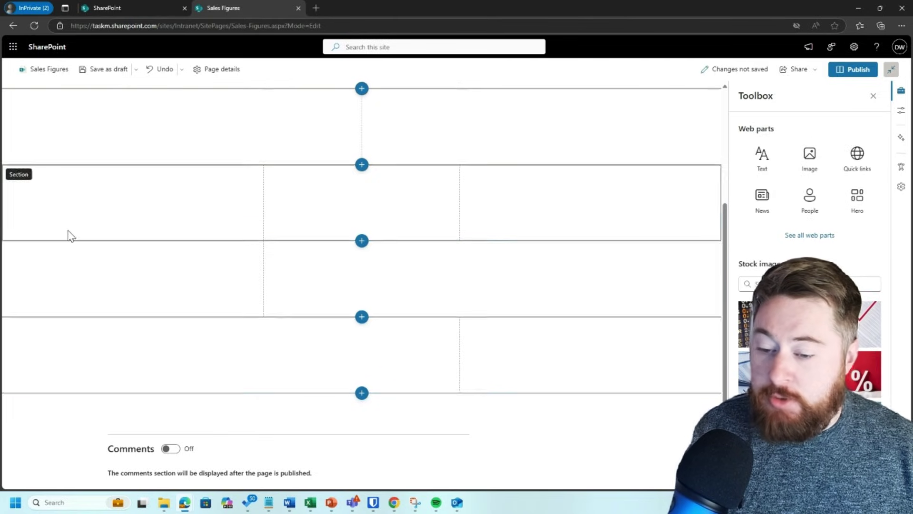
left_click(362, 394)
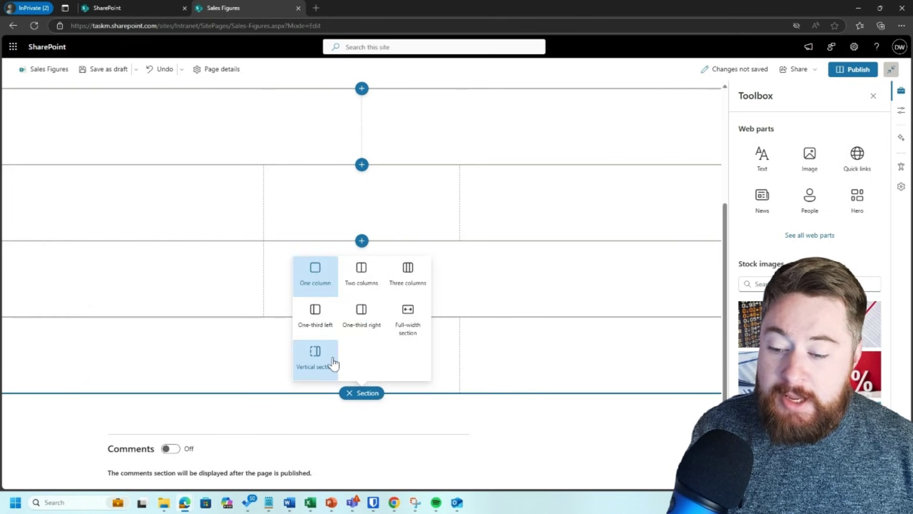
left_click(315, 355)
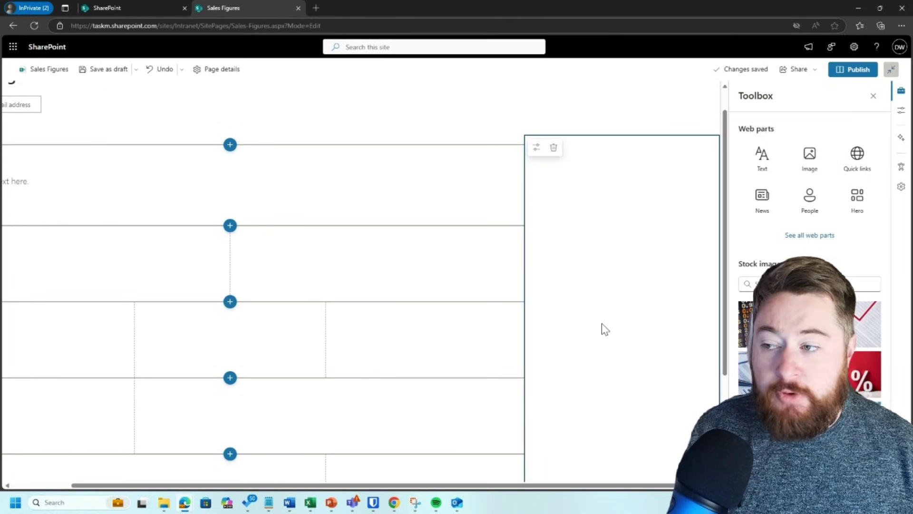
scroll(381, 287, "left", 2)
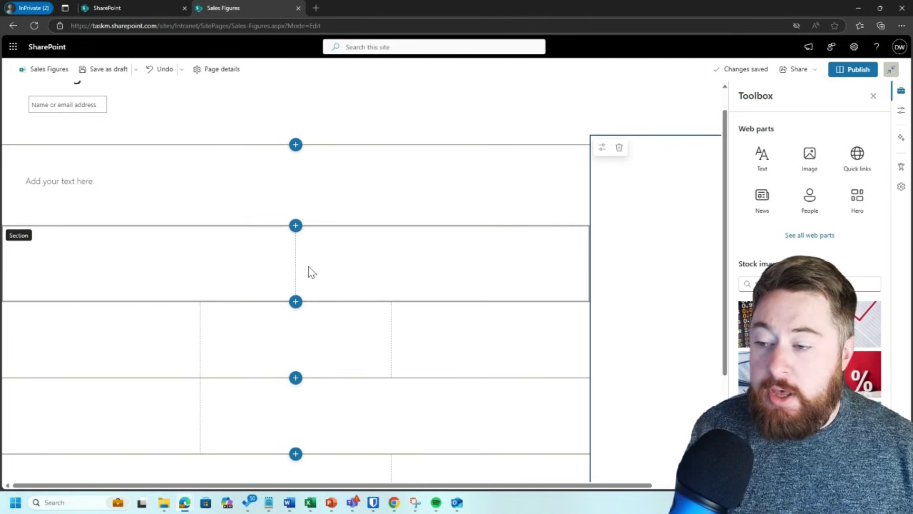
Delete the text, three-column, one-third-left and one-third-right sections
left_click(13, 156)
left_click(63, 154)
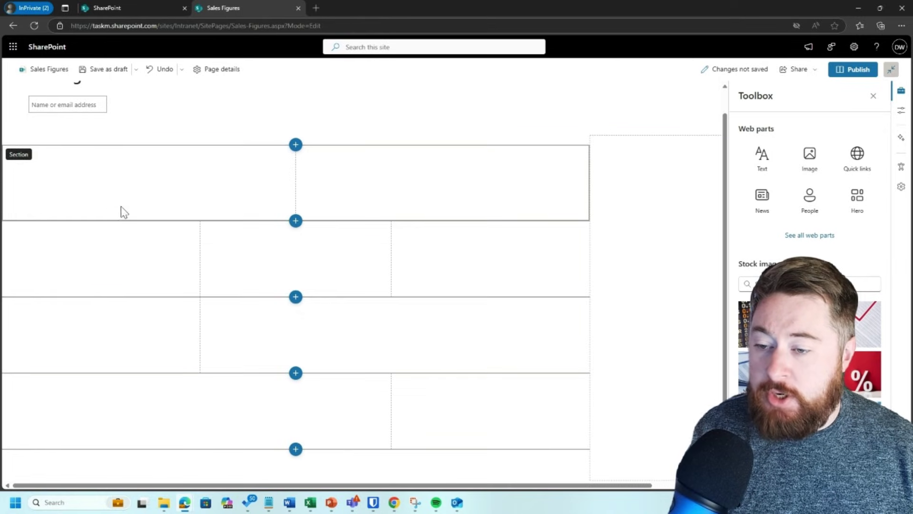
left_click(128, 268)
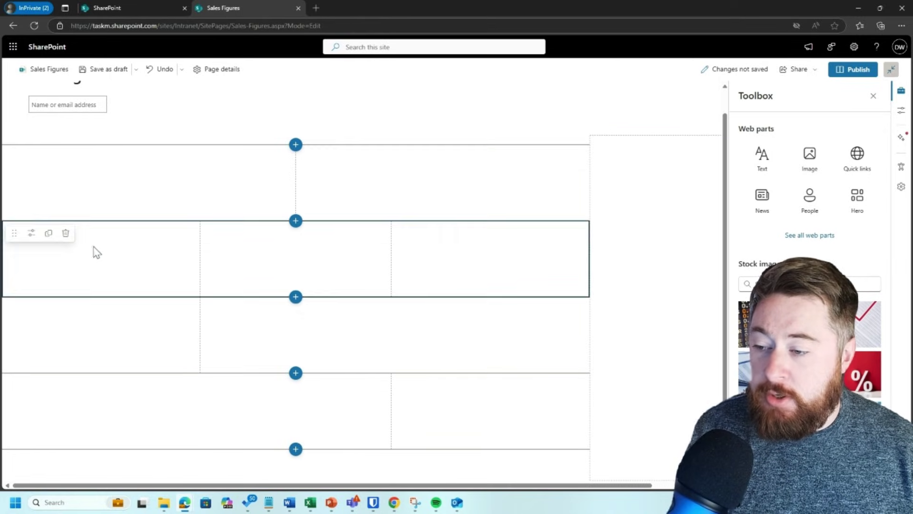
left_click(64, 233)
left_click(105, 288)
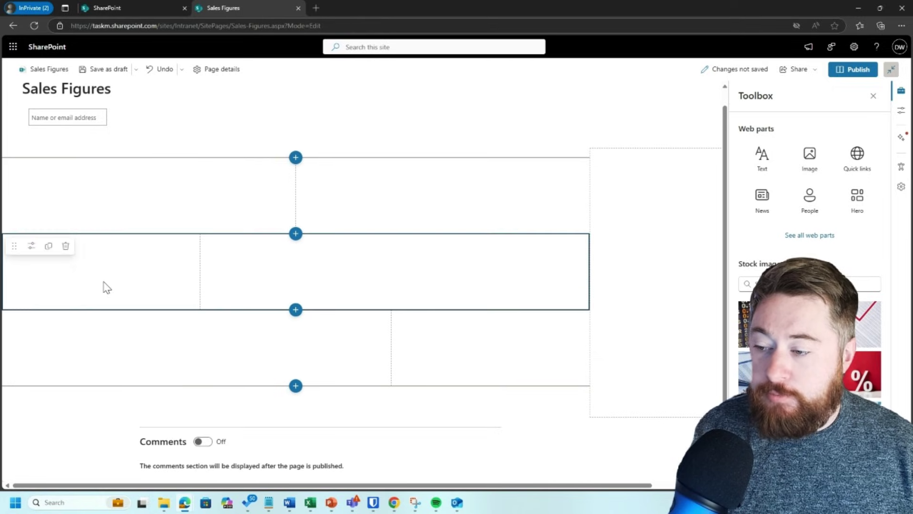
left_click(66, 246)
left_click(66, 261)
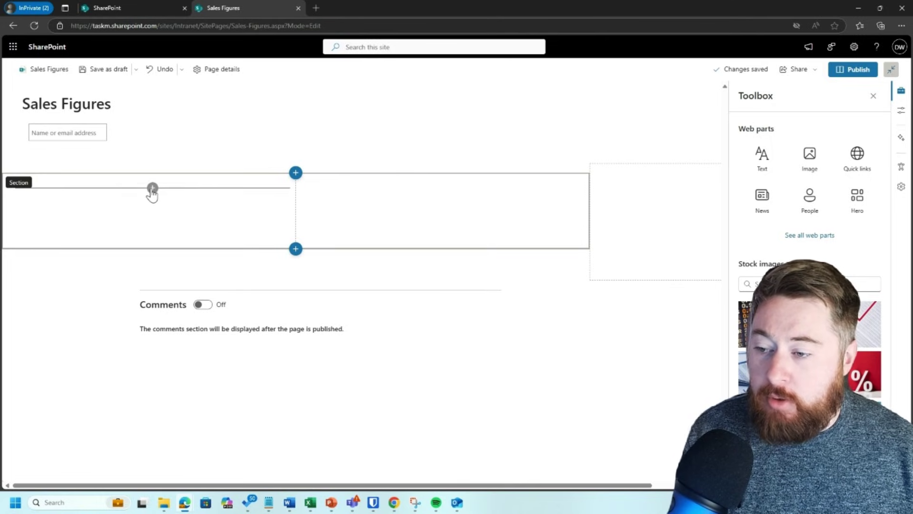
Search the first column's web part picker for 'chart', after briefly trying 'power'
left_click(152, 188)
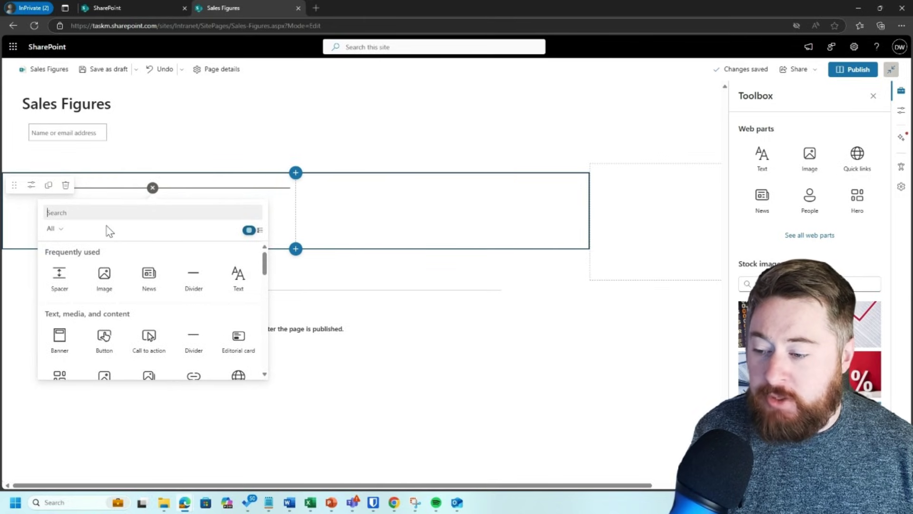
scroll(130, 259, "down", 3)
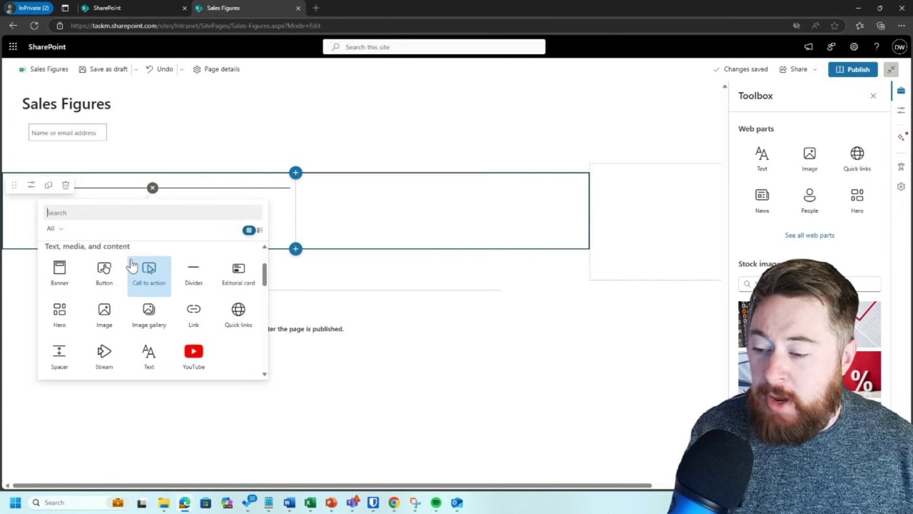
scroll(133, 265, "up", 3)
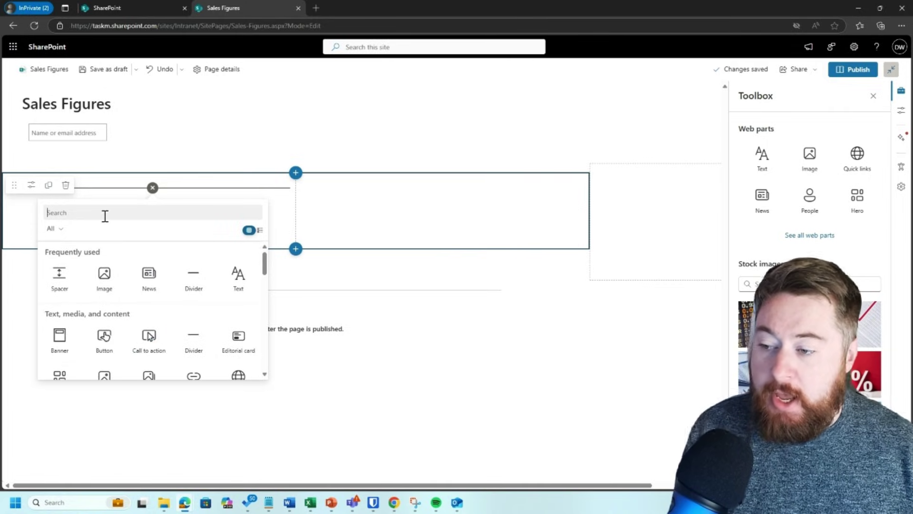
type("chart")
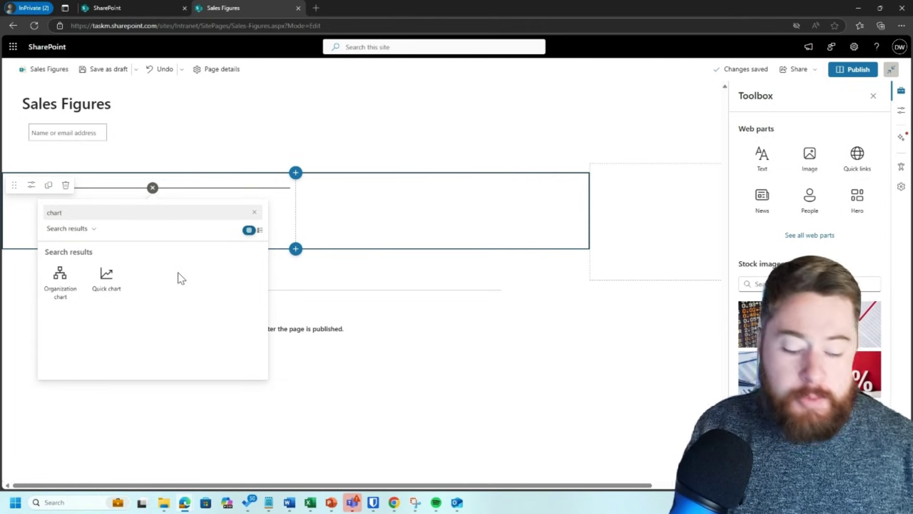
key("ctrl+a")
key("BackSpace")
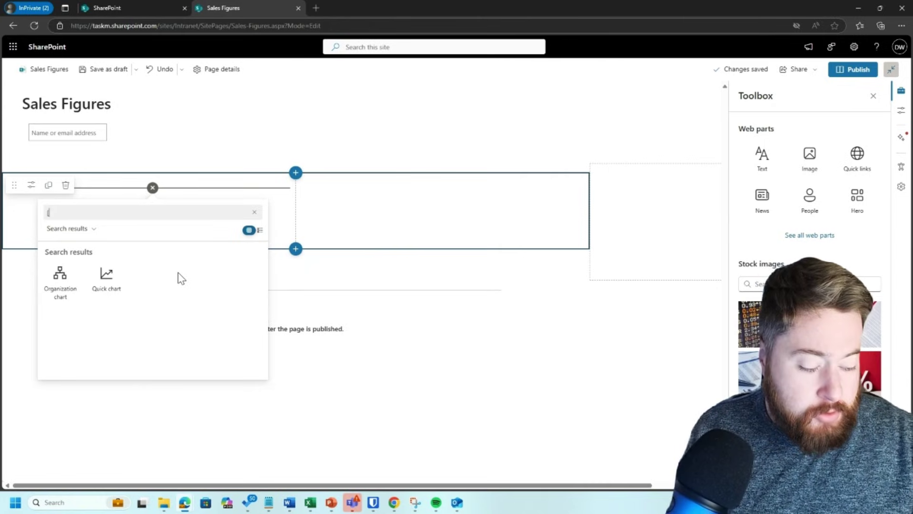
type("power")
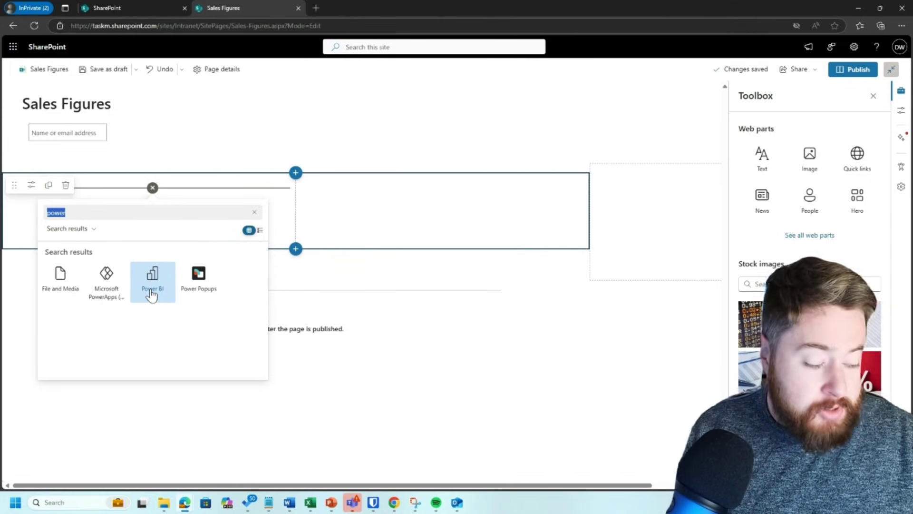
key("BackSpace")
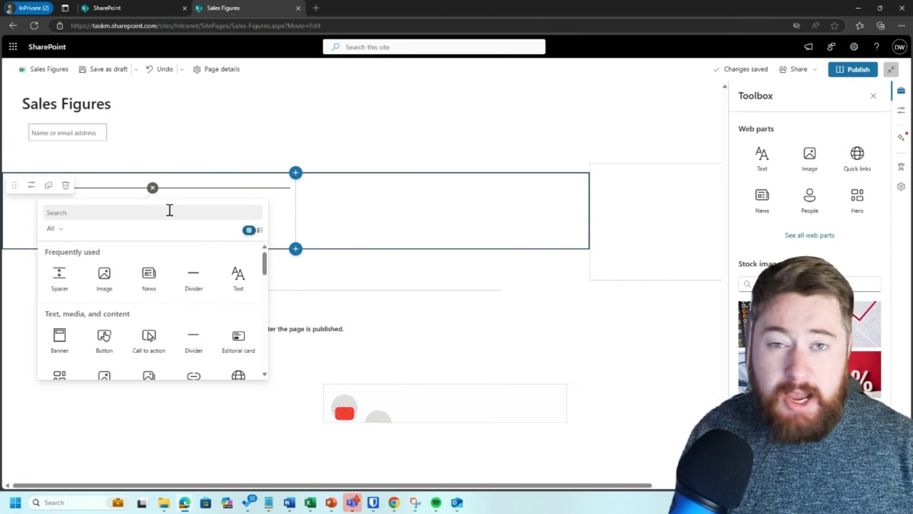
type("c")
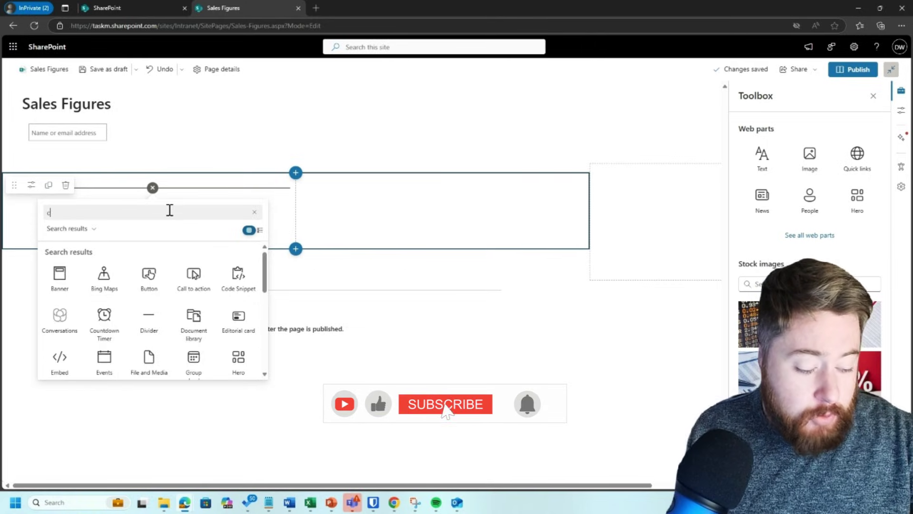
type("hart")
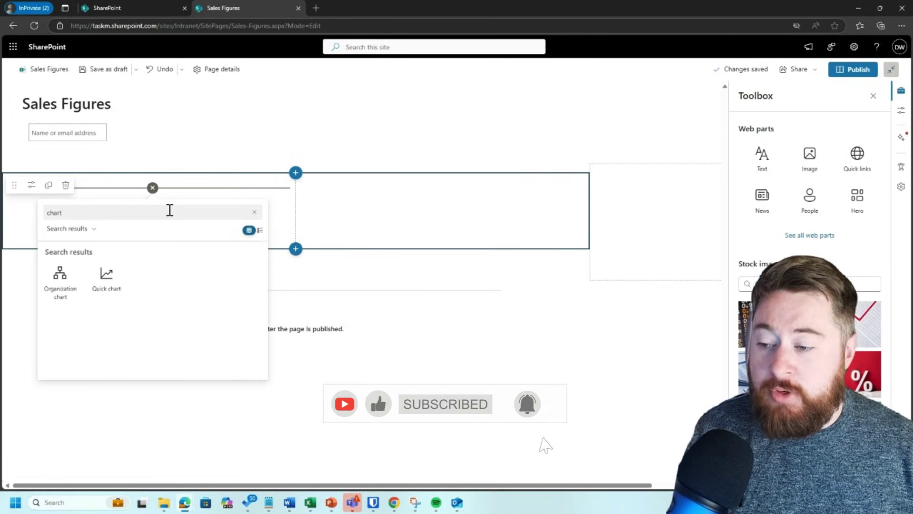
Insert a Quick chart in the left column and set it to Column type after trying Pie
left_click(116, 284)
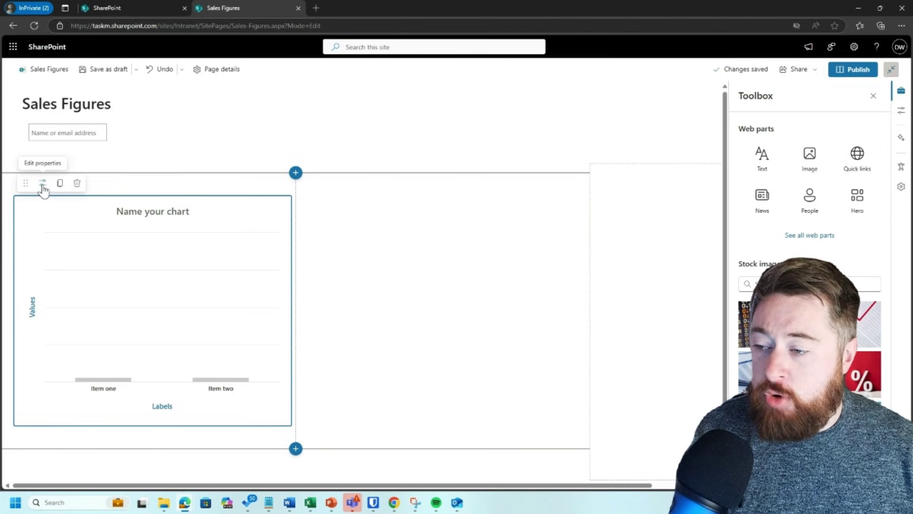
left_click(43, 184)
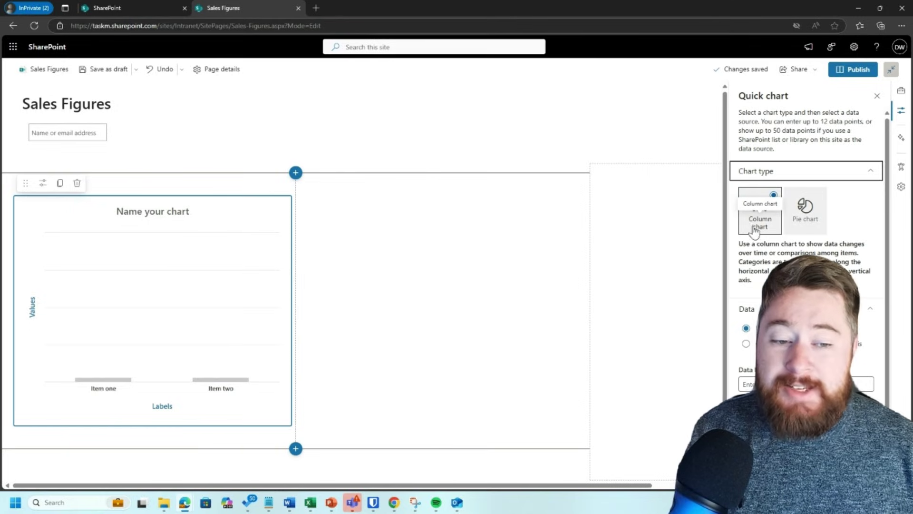
left_click(816, 222)
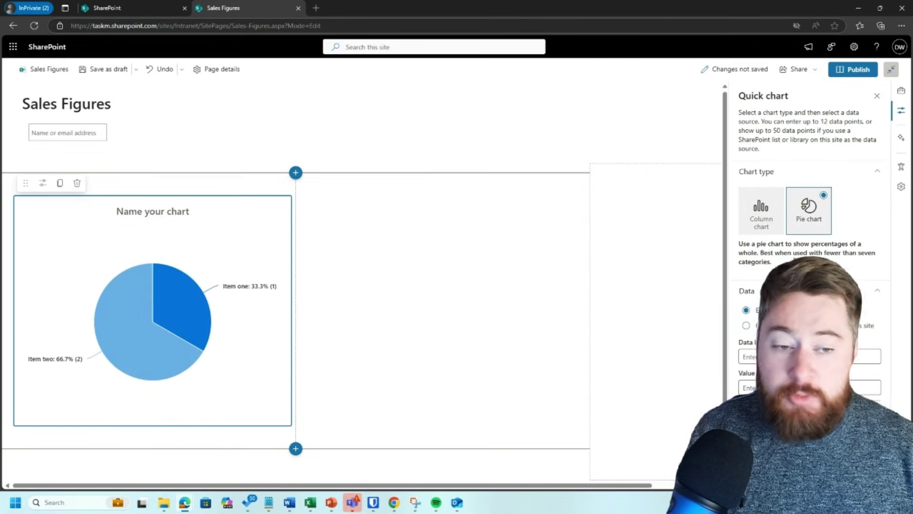
left_click(764, 229)
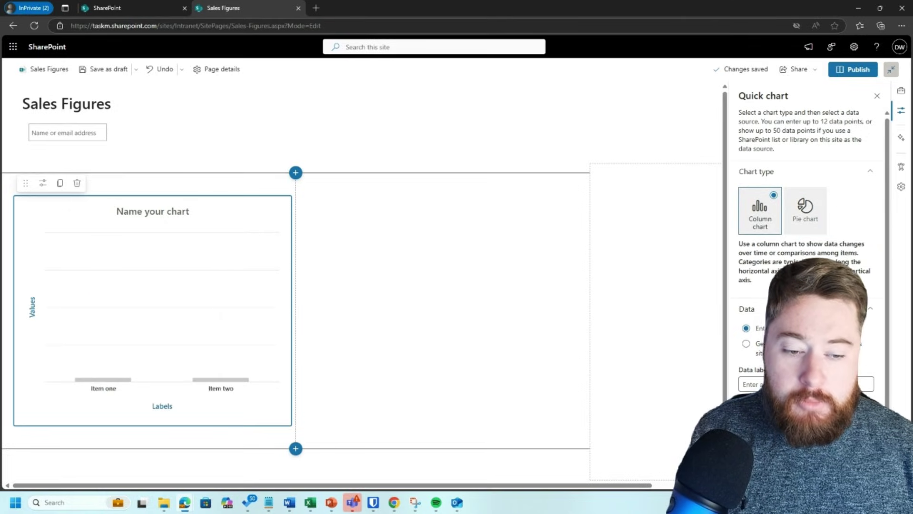
scroll(765, 228, "down", 2)
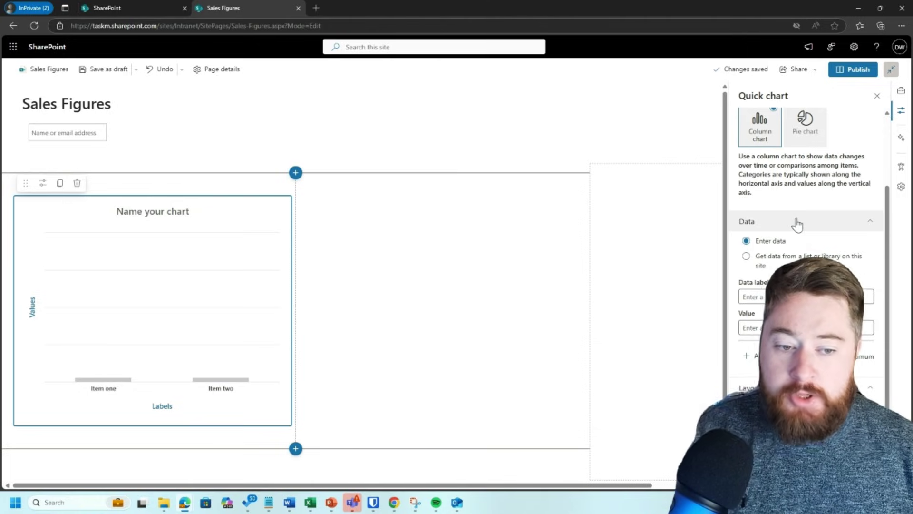
Point the chart at the site's Asset manager list and choose the column to display
left_click(768, 261)
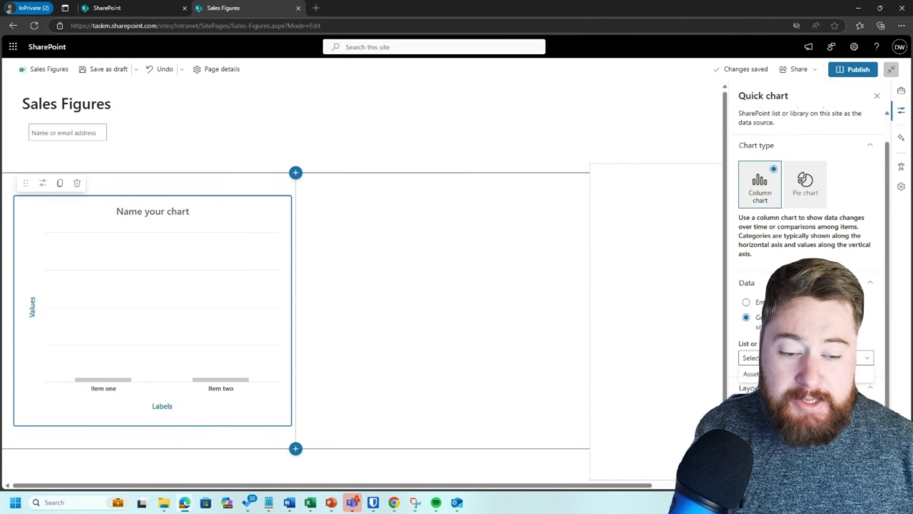
left_click(751, 374)
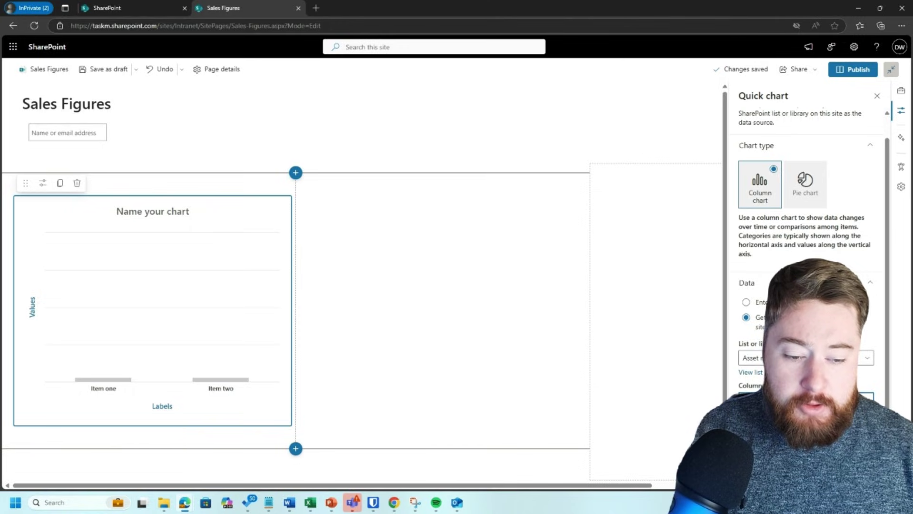
left_click(808, 399)
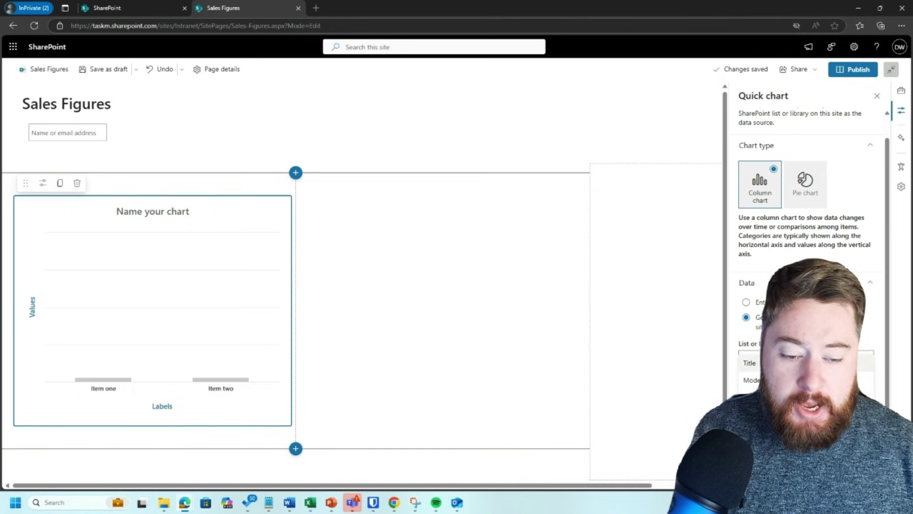
left_click(809, 379)
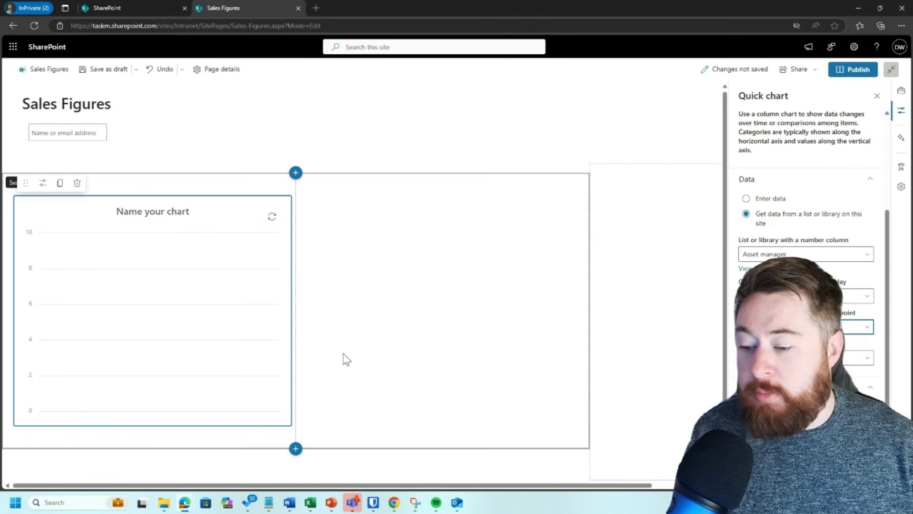
left_click(272, 216)
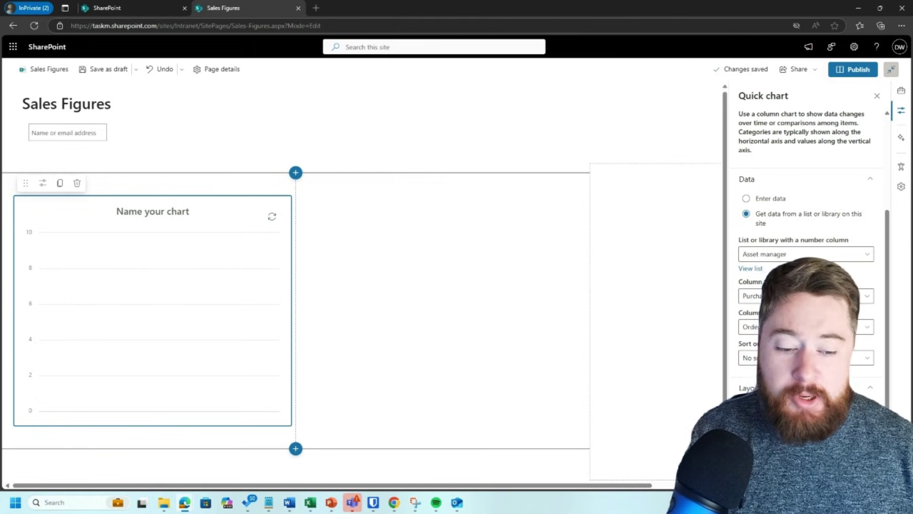
Switch to entered data, title the chart 'Sales by Employee (March)', and type Joe, 10000
left_click(769, 199)
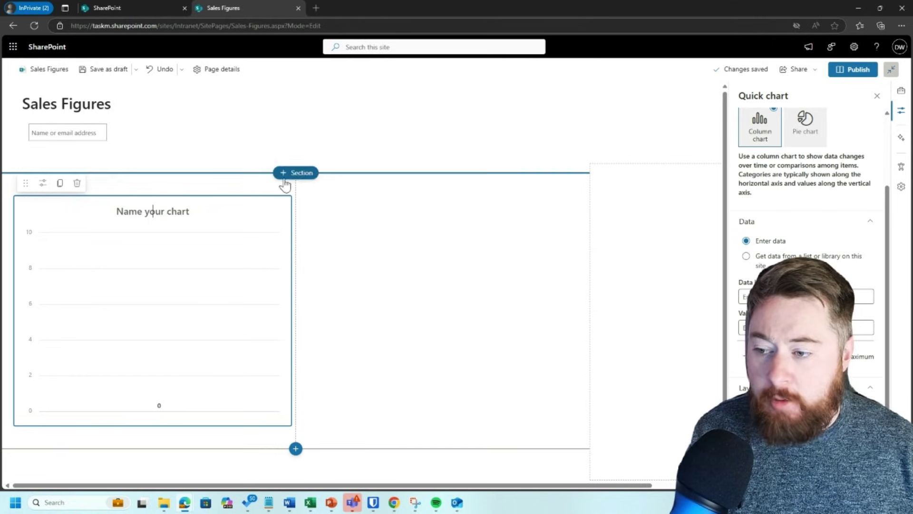
left_click(156, 218)
type("Sales")
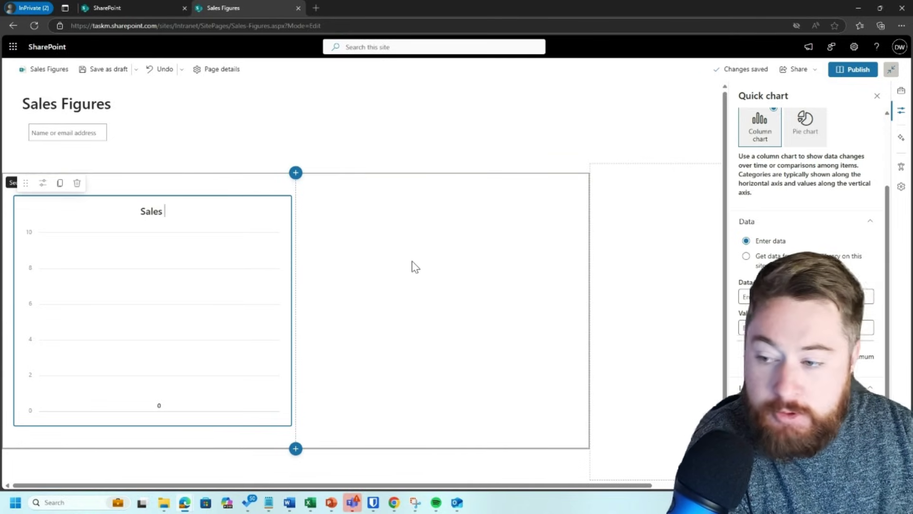
type(" by Empl")
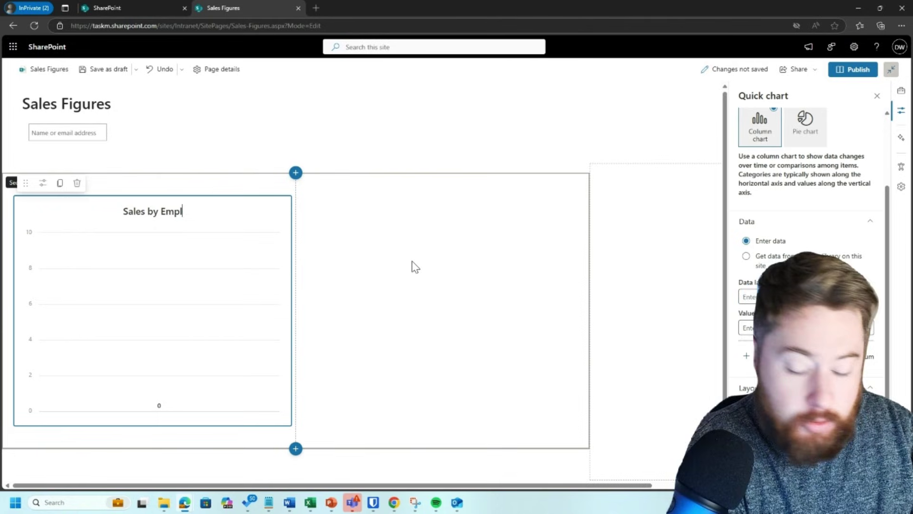
type("oyee")
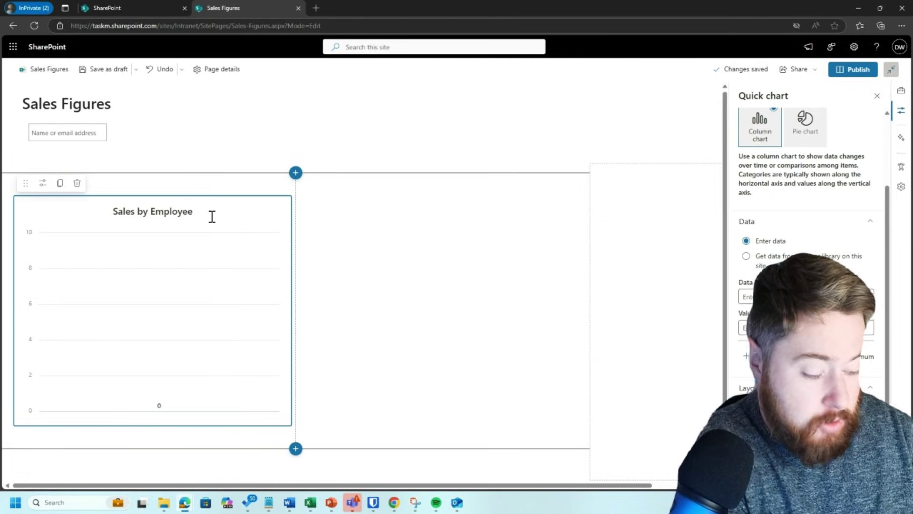
type(" (")
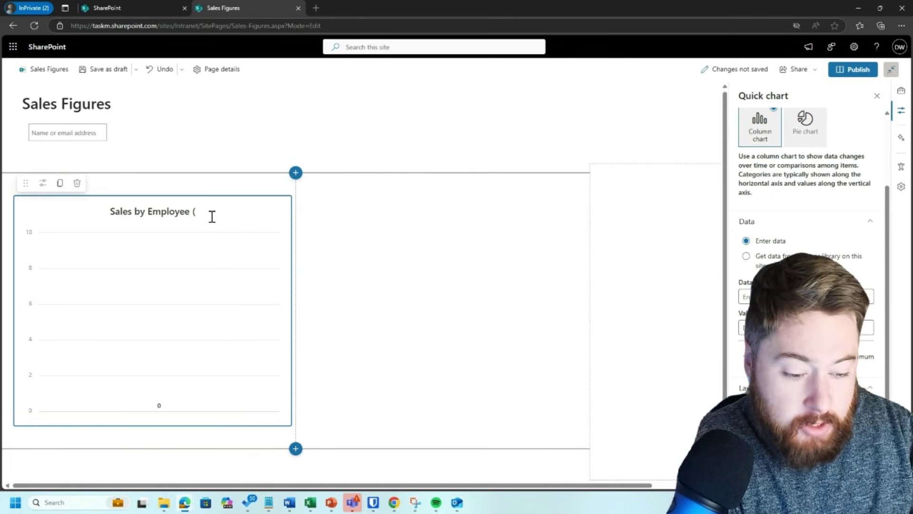
type("March")
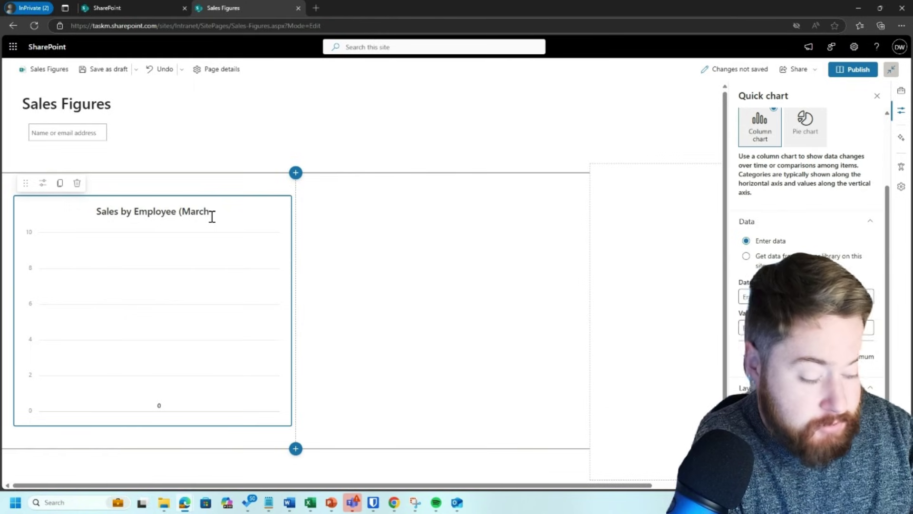
type(")")
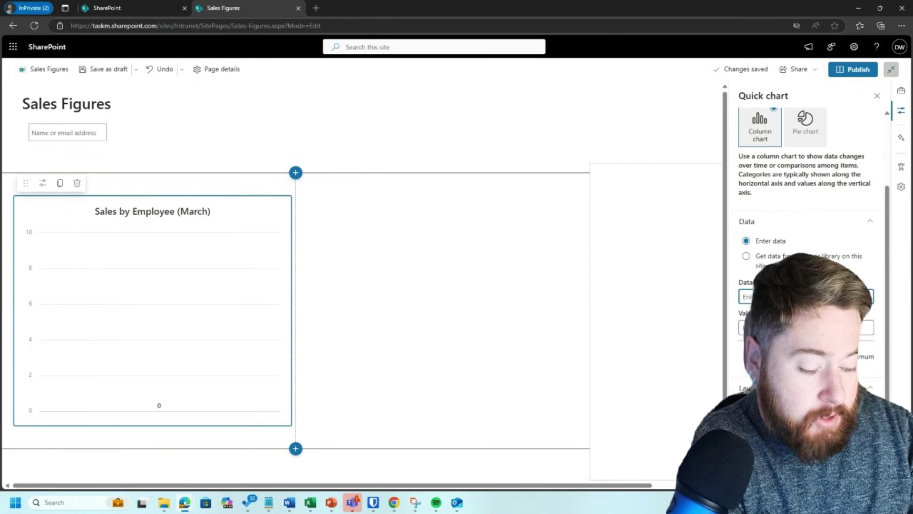
type("Joe")
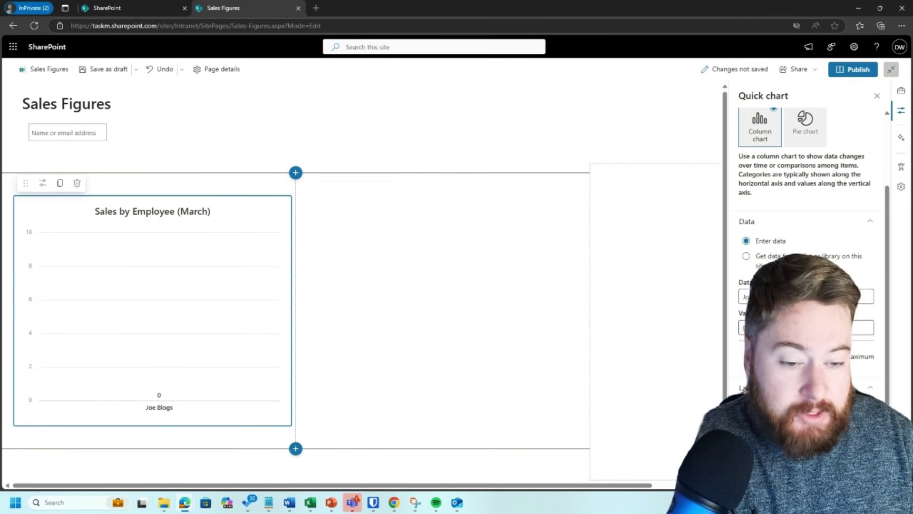
type("10000")
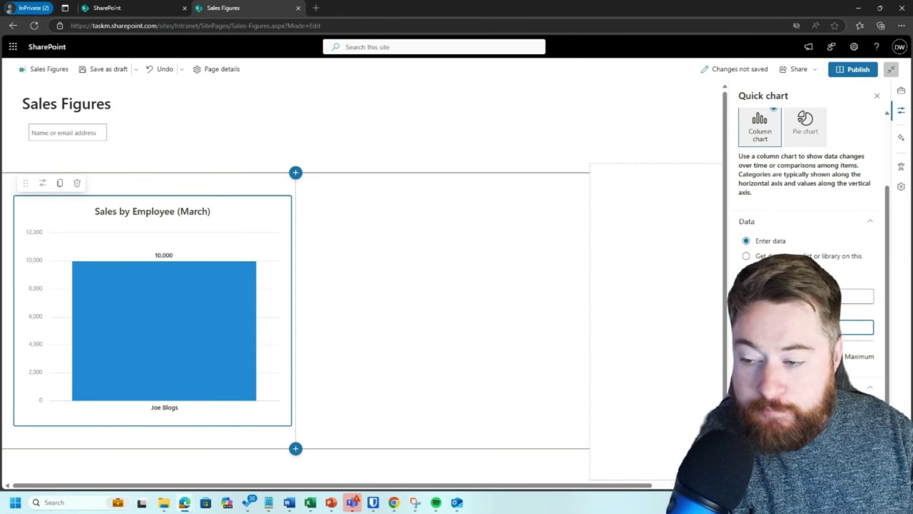
Add the data points Sarah Jone 25,000, Dave Smith 15,000 and Jane Jones 50,000 to the chart
key("Return")
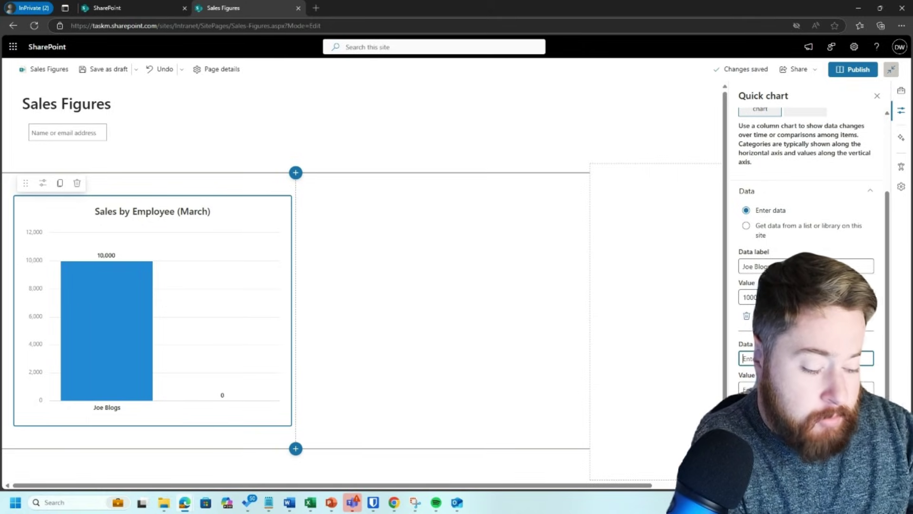
type("Sarah Jone")
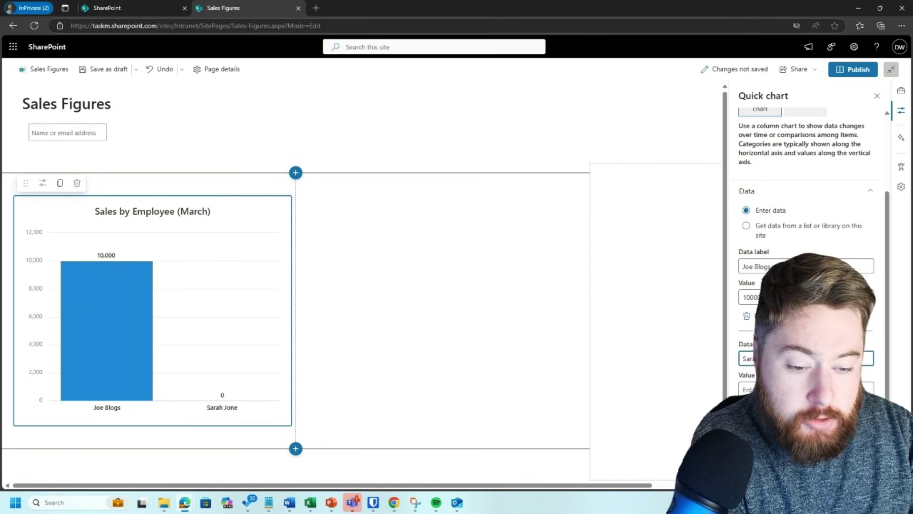
type("2")
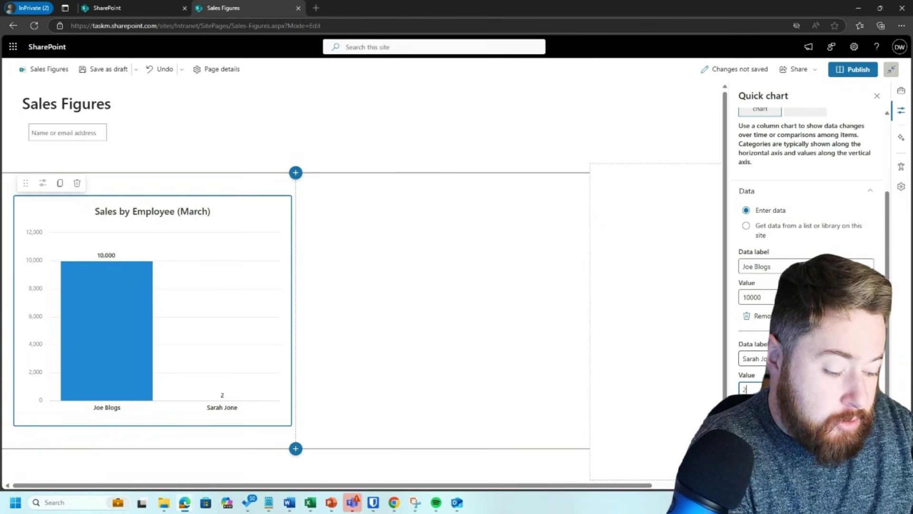
type("5000")
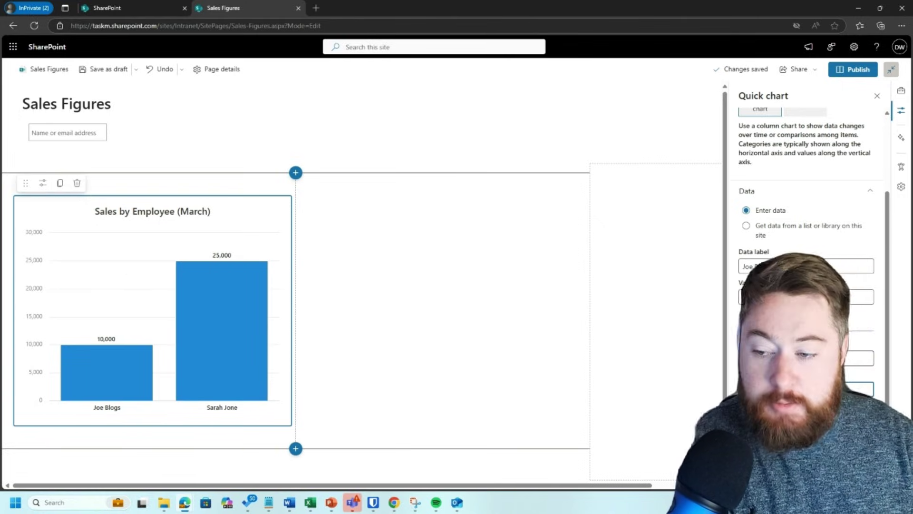
key("Return")
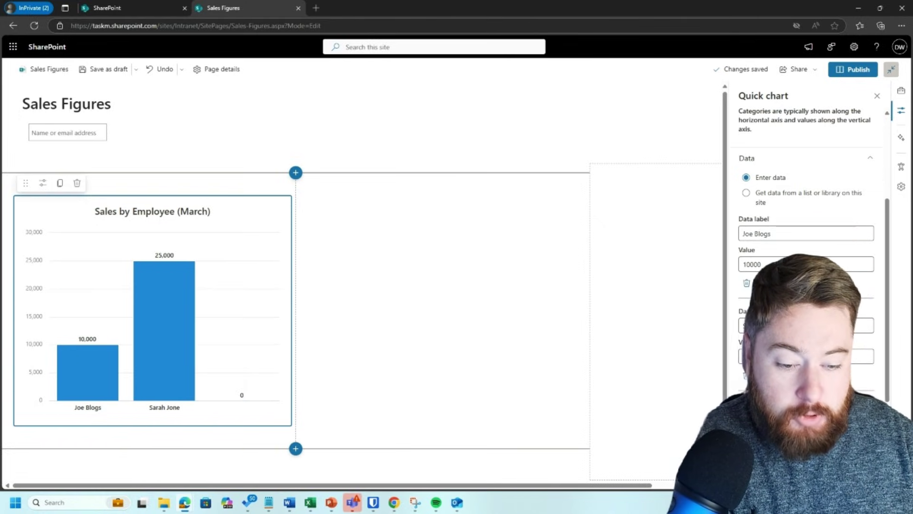
type("Dave Smi")
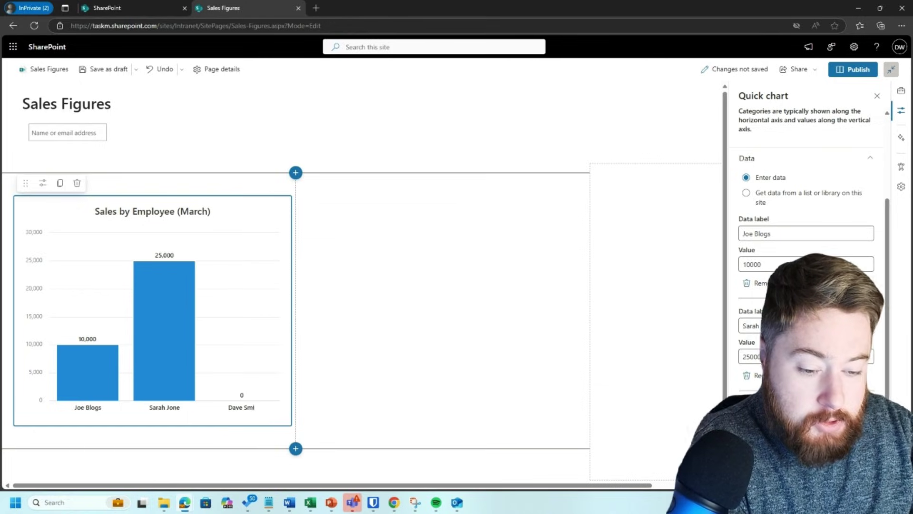
type("15")
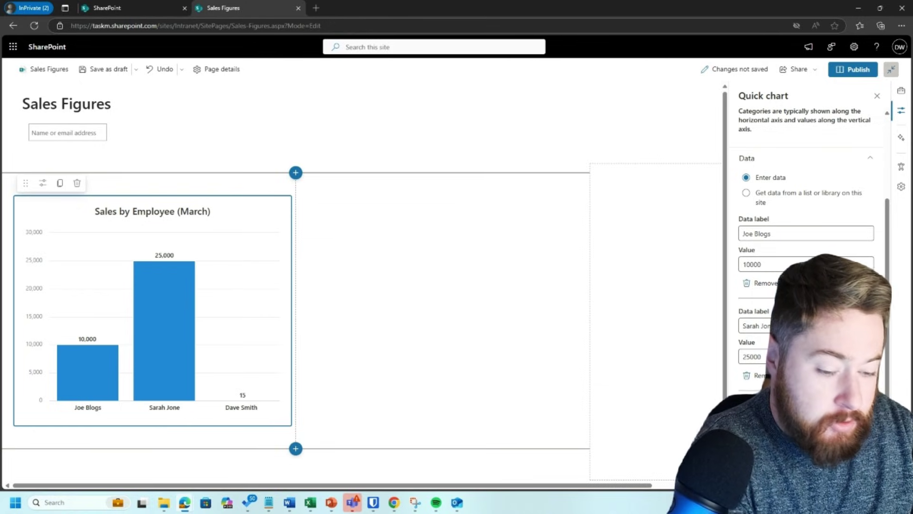
type("000")
key("Return")
type("Jan")
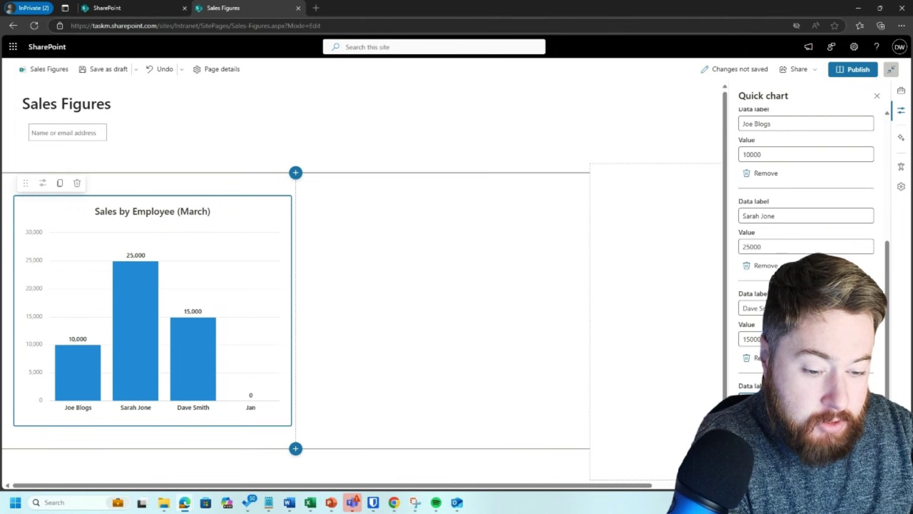
type("e Jones")
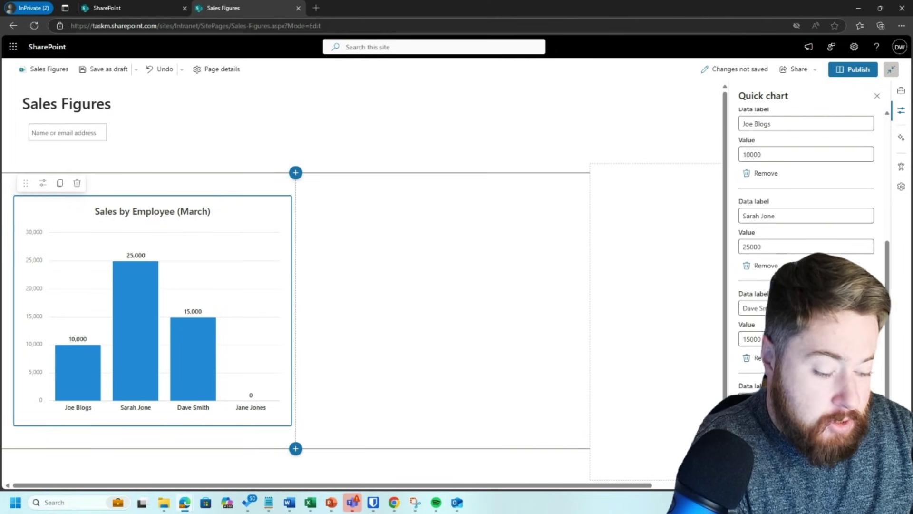
type("5000")
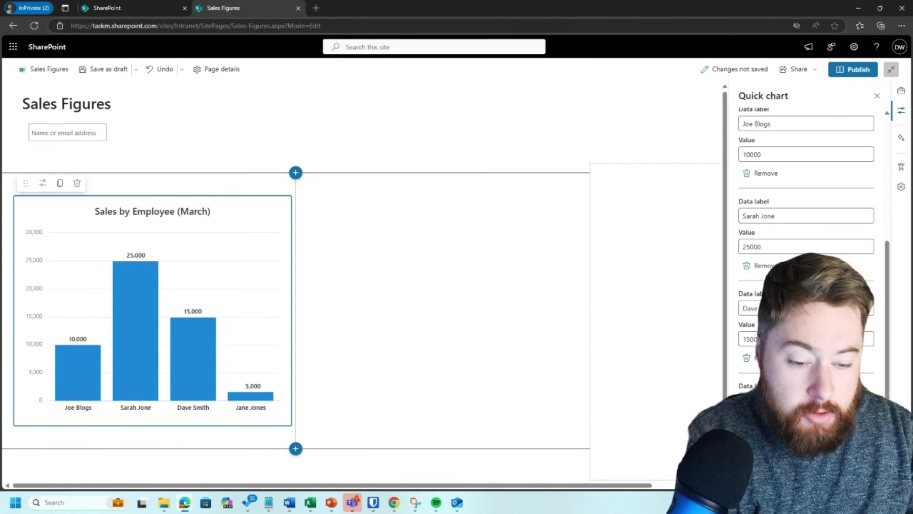
type("0")
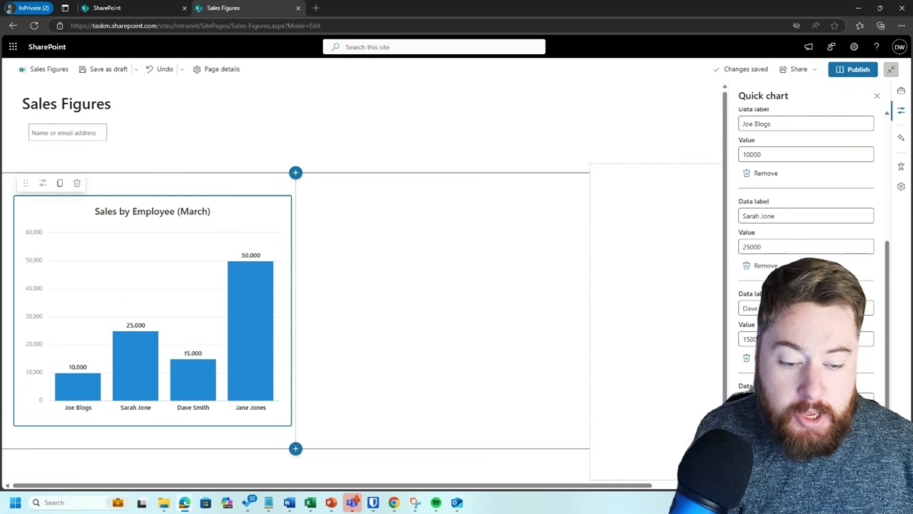
scroll(806, 247, "up", 3)
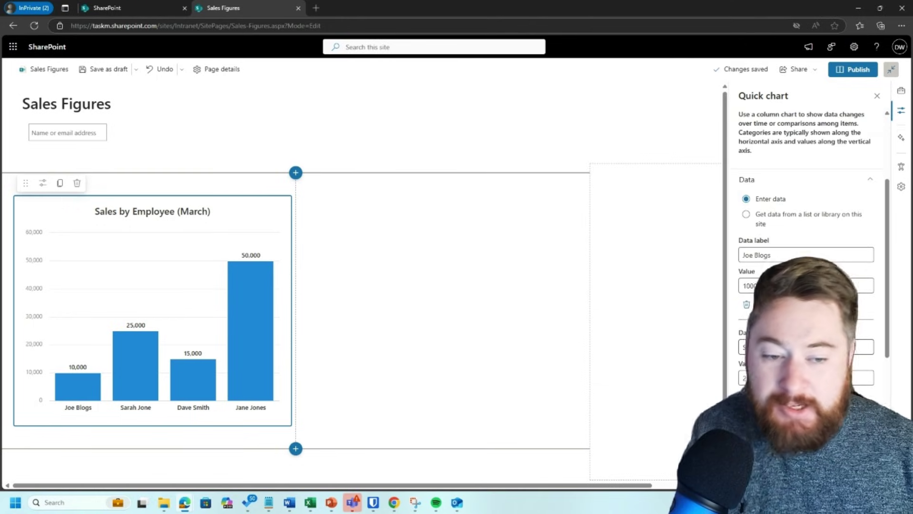
scroll(806, 247, "down", 1)
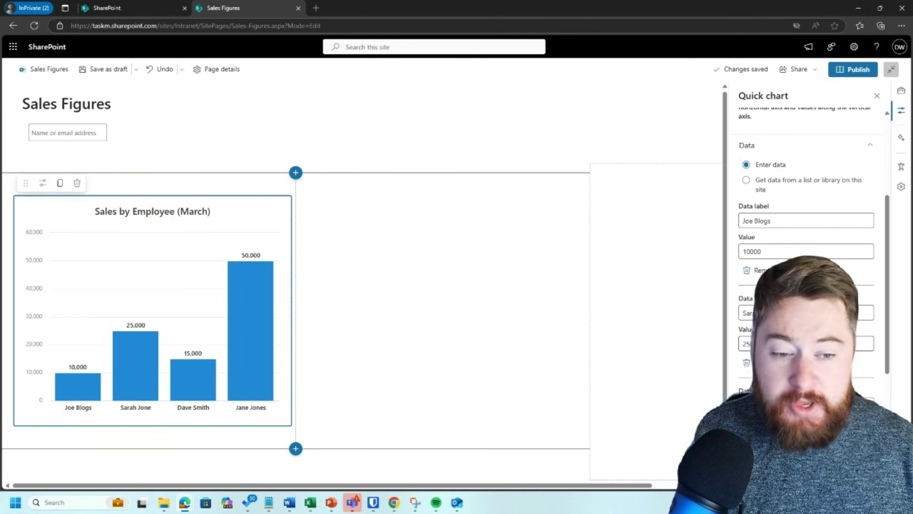
mouse_move(250, 329)
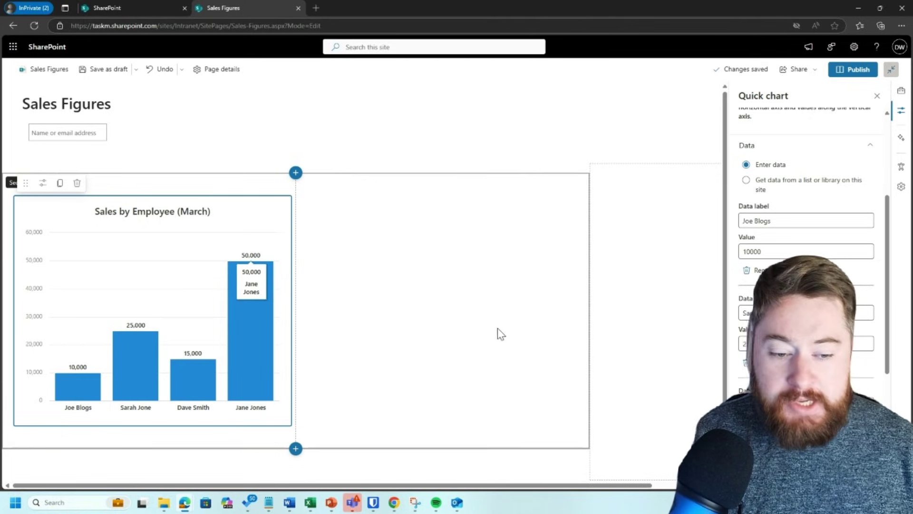
scroll(806, 238, "down", 1)
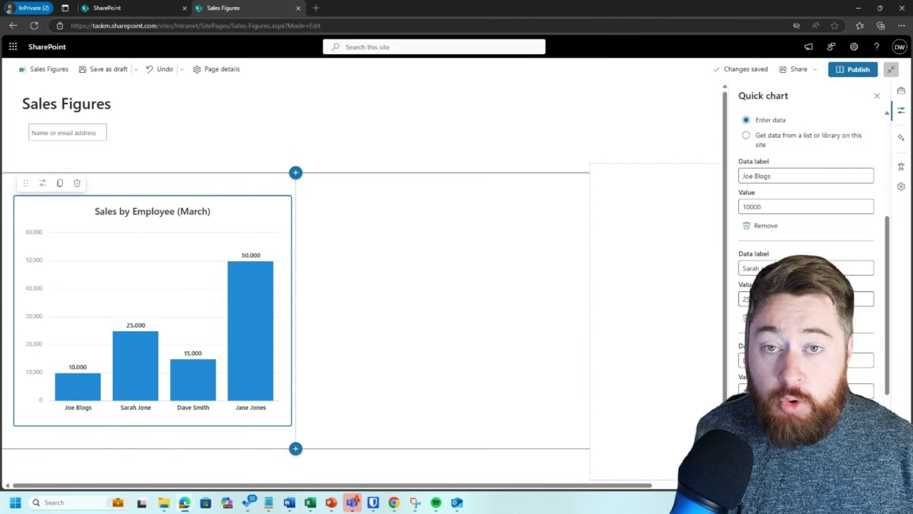
scroll(806, 237, "down", 1)
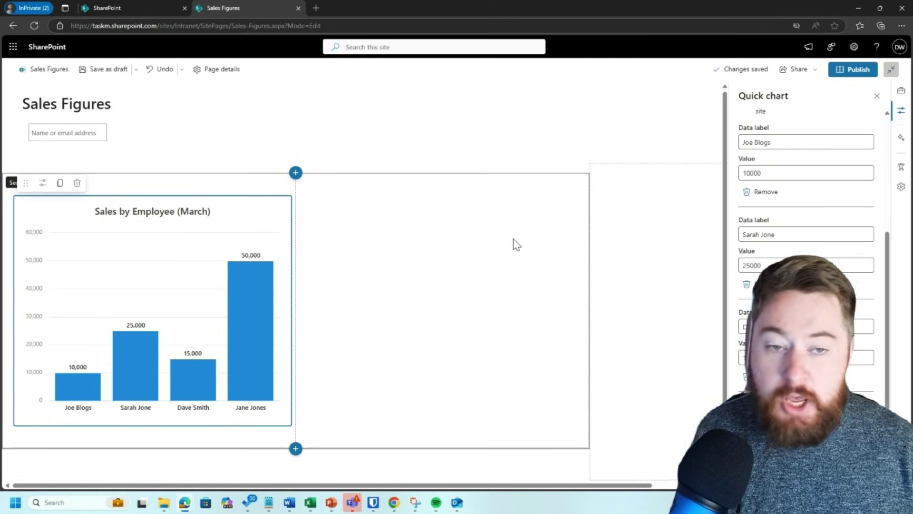
scroll(806, 238, "down", 3)
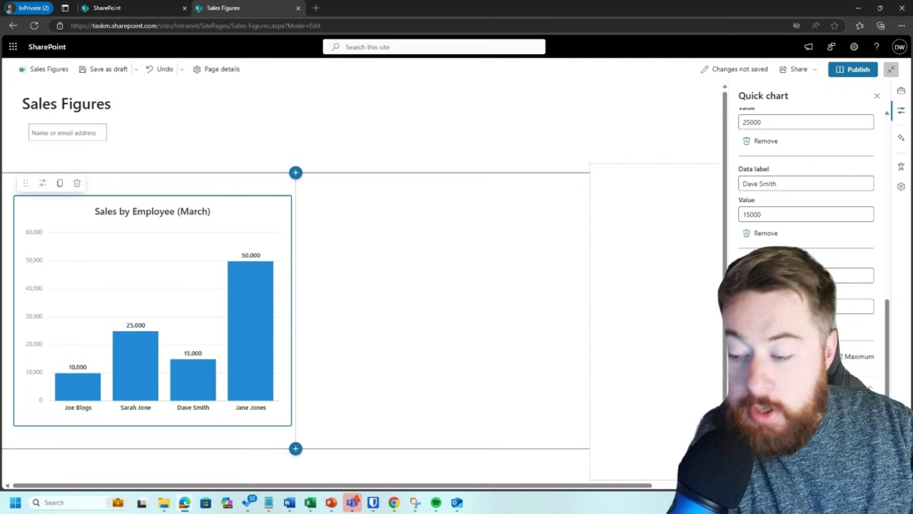
Set the axis titles to Employee Name (horizontal) and £ Value (vertical), then finish editing
type("g")
key("BackSpace")
type("E")
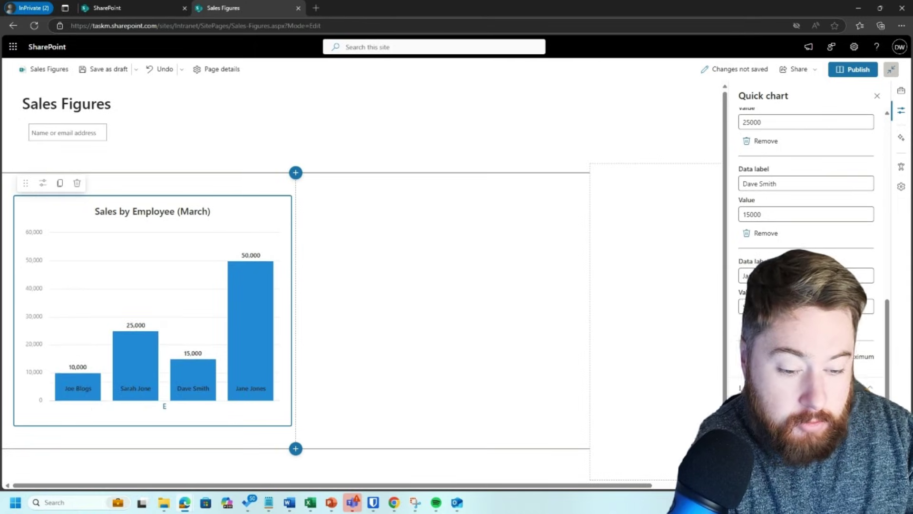
type("mployee")
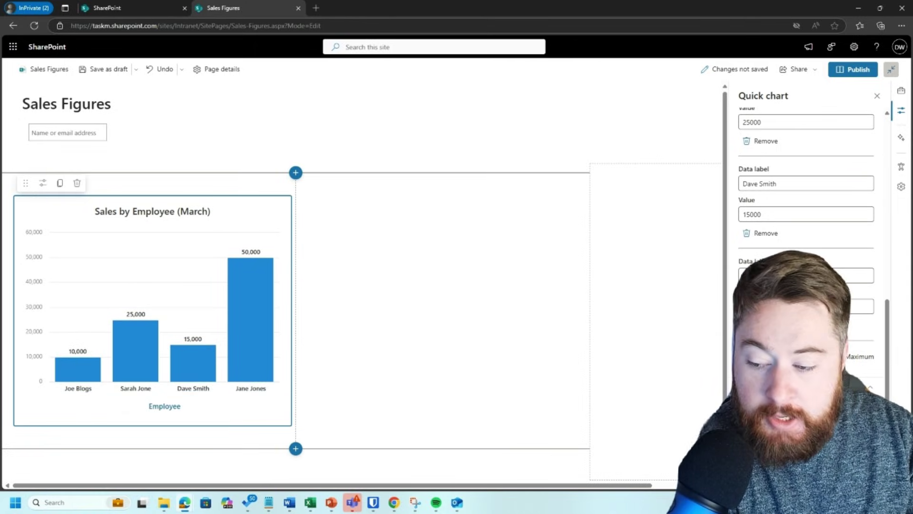
type(" Name")
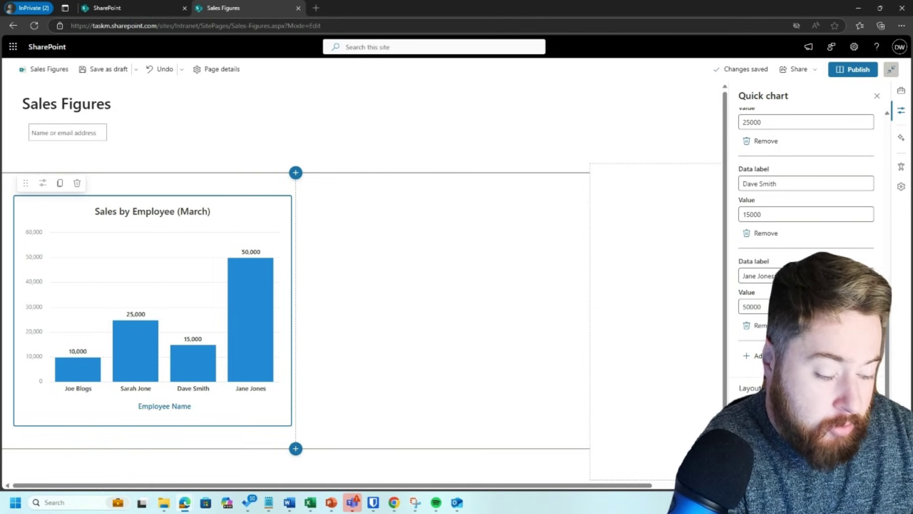
type("£ Value")
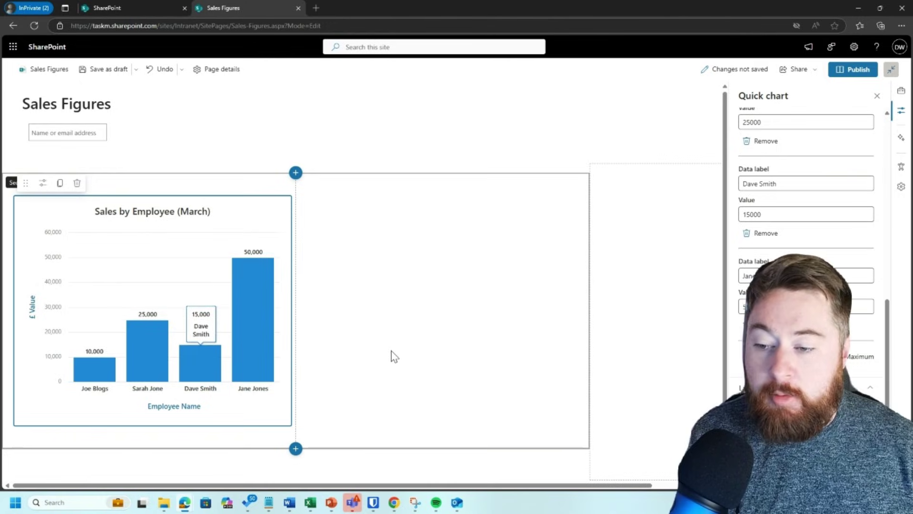
left_click(365, 231)
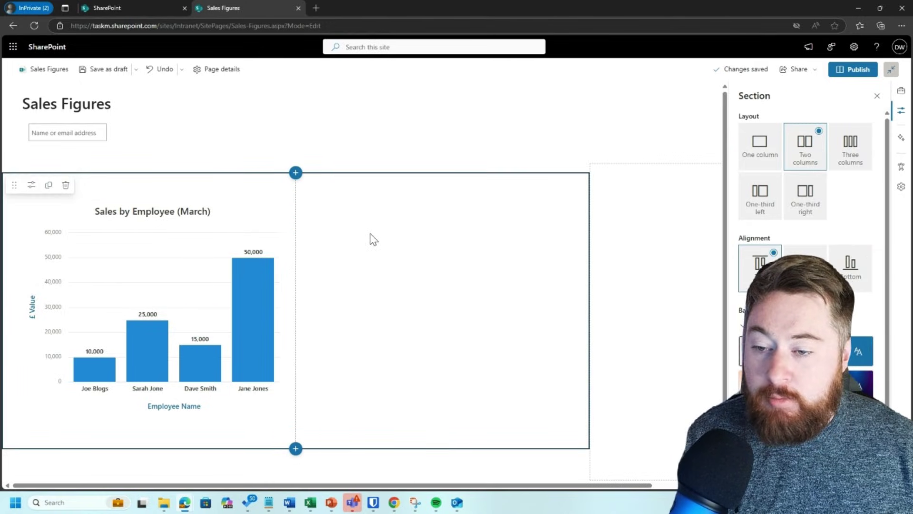
Insert a Quick chart web part in the right column and set it to Pie chart
left_click(692, 288)
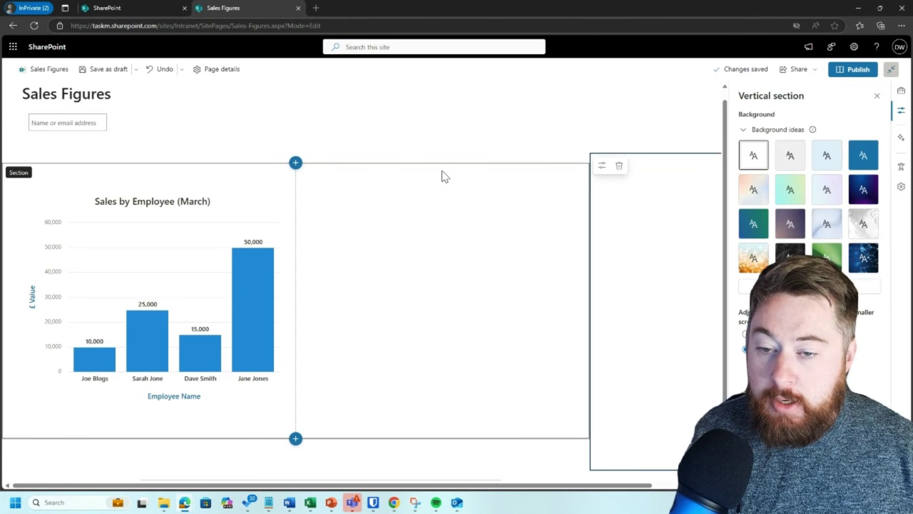
left_click(439, 178)
type("quick")
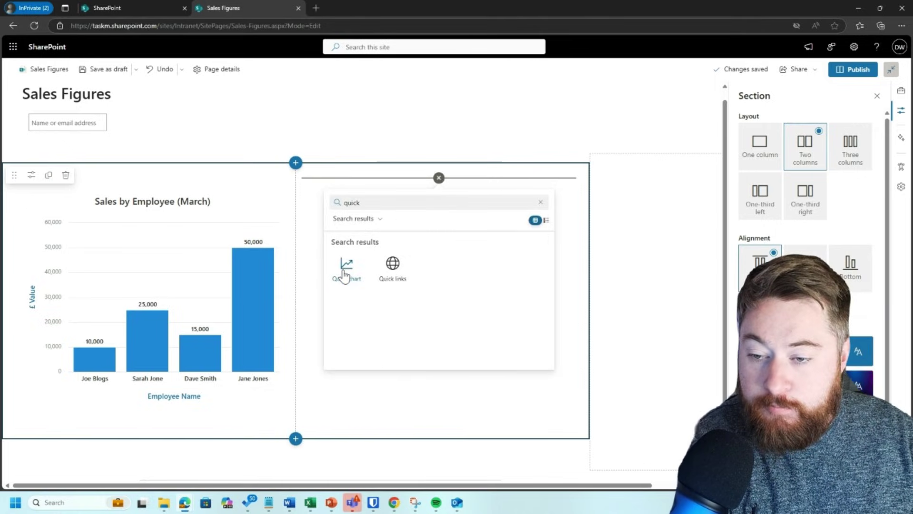
left_click(344, 271)
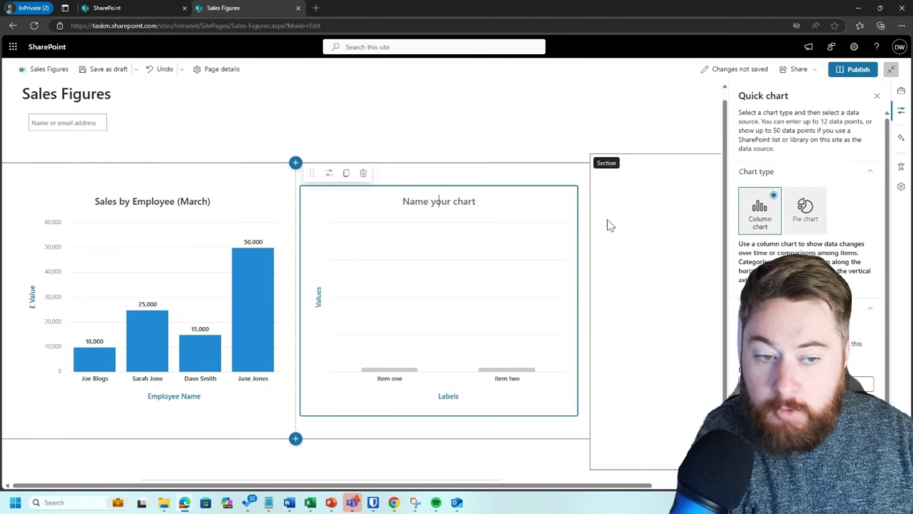
left_click(808, 211)
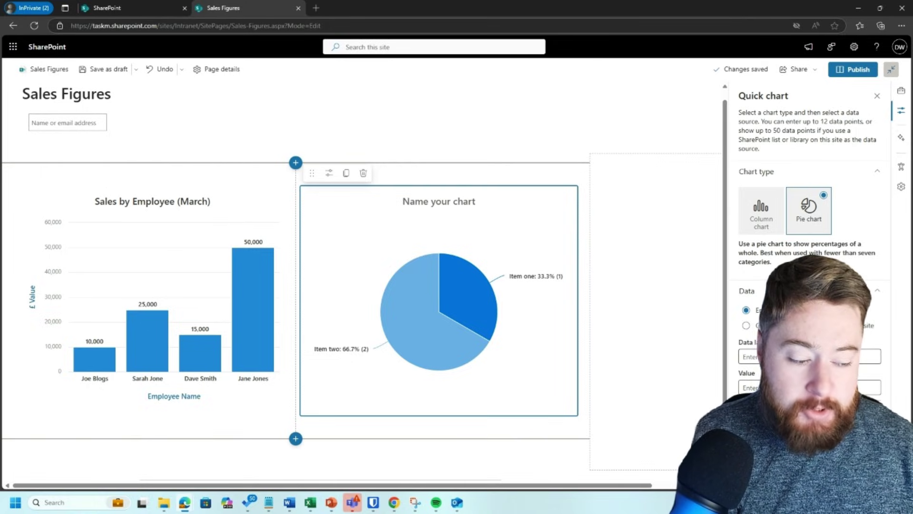
Enter the first pie slice as Manufacturing with value 50,000
left_click(870, 357)
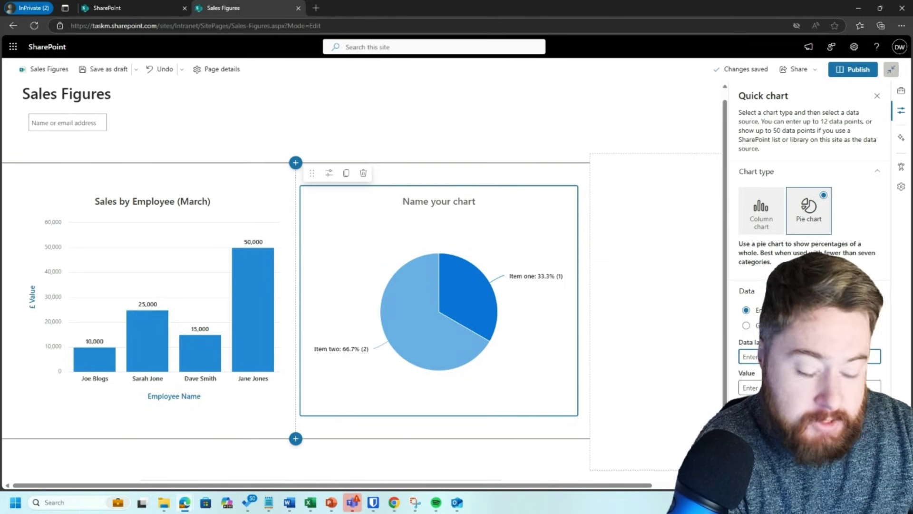
type("Fi")
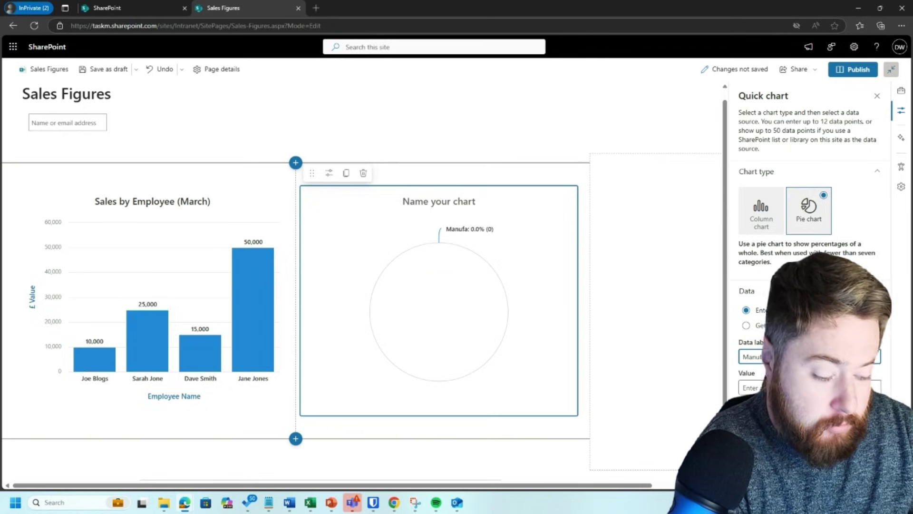
type("cturing")
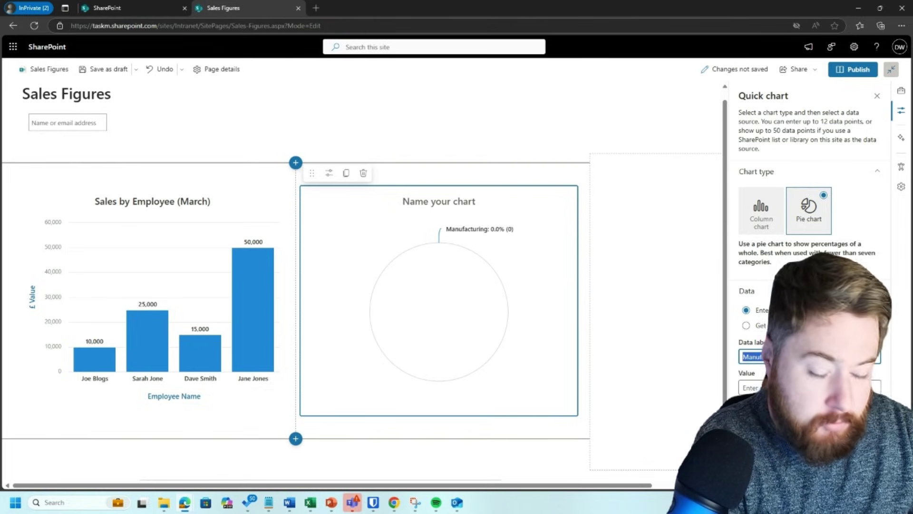
key("BackSpace")
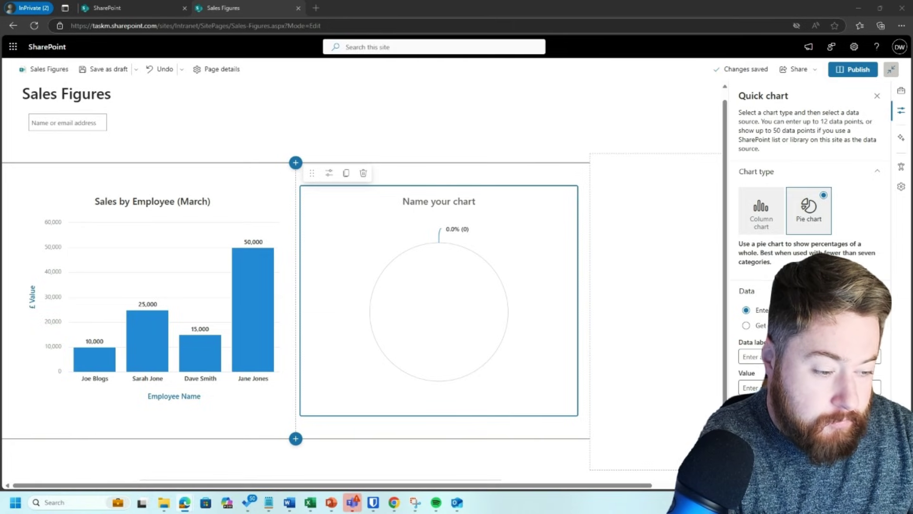
left_click(756, 355)
type("Manufacturing")
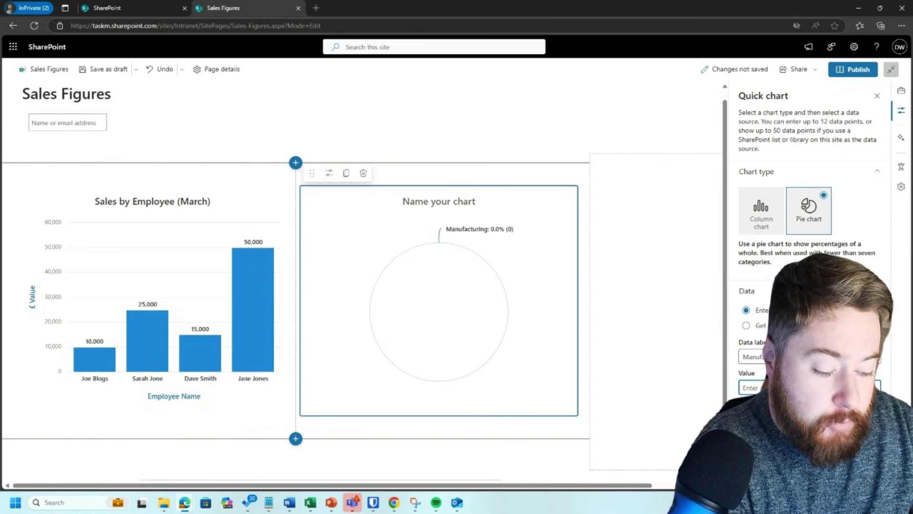
type("500")
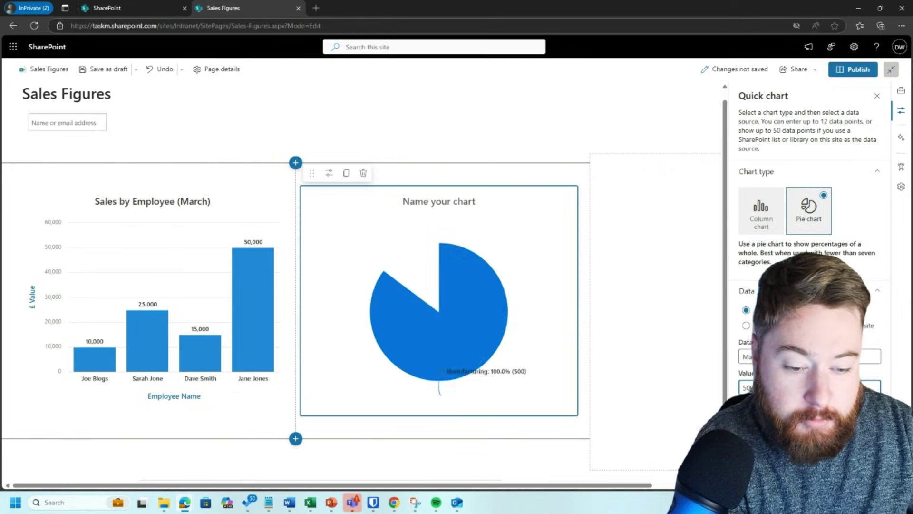
type("00")
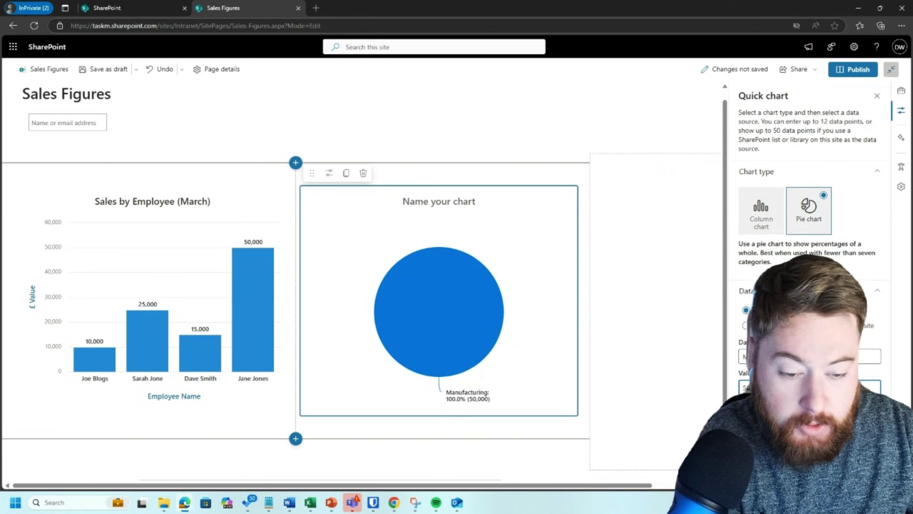
key("Tab")
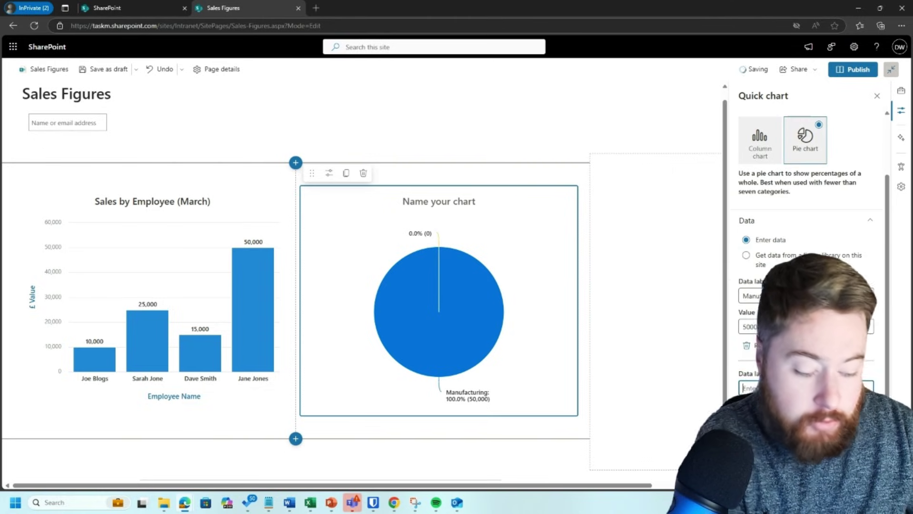
Add the slices Non-Profit 25,000 and Energy 10,000
type("Non-Pr")
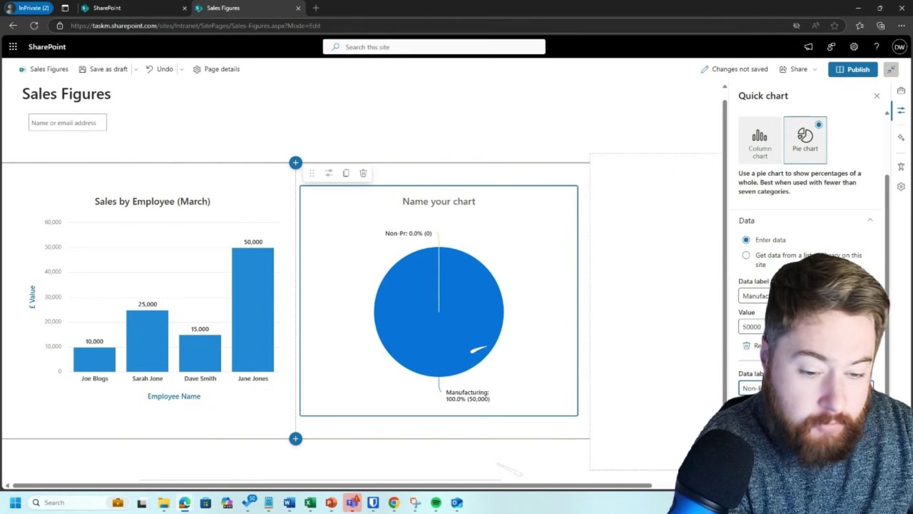
type("ofit")
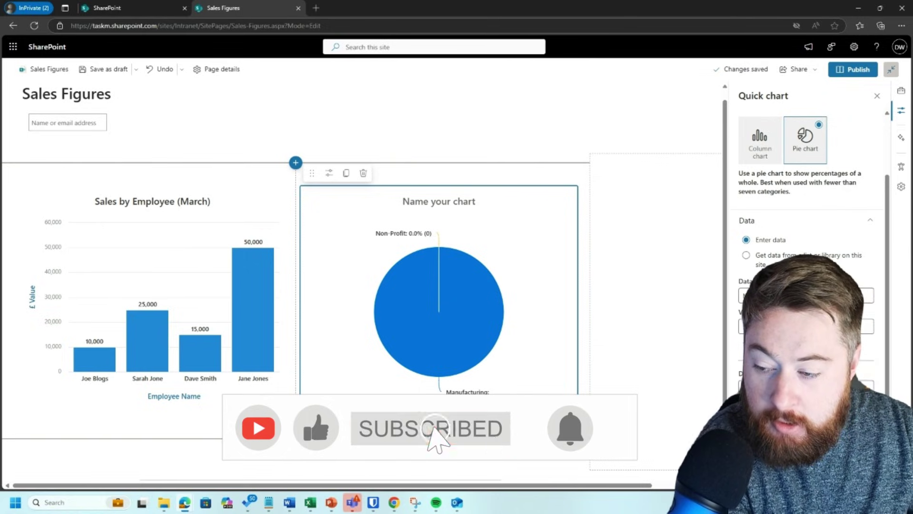
key("Tab")
type("25")
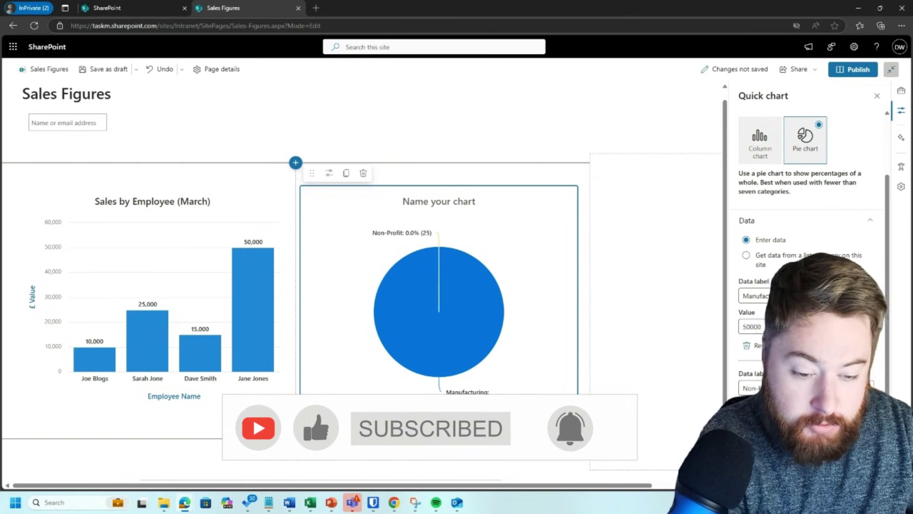
type("000")
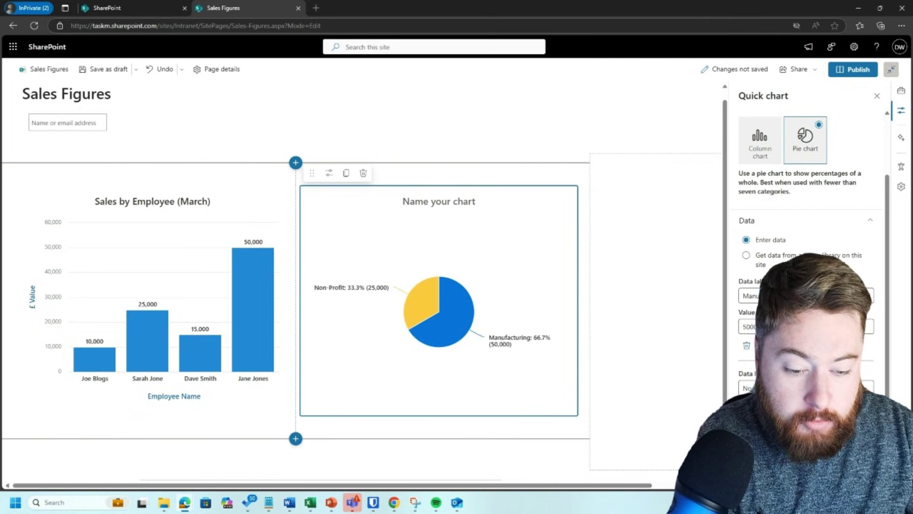
scroll(806, 238, "down", 2)
type("WEn")
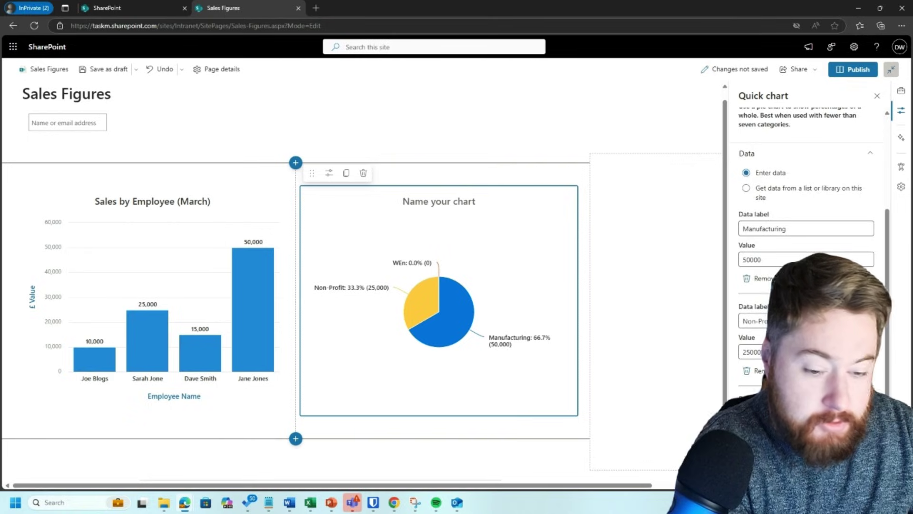
key("BackSpace")
type("ergy")
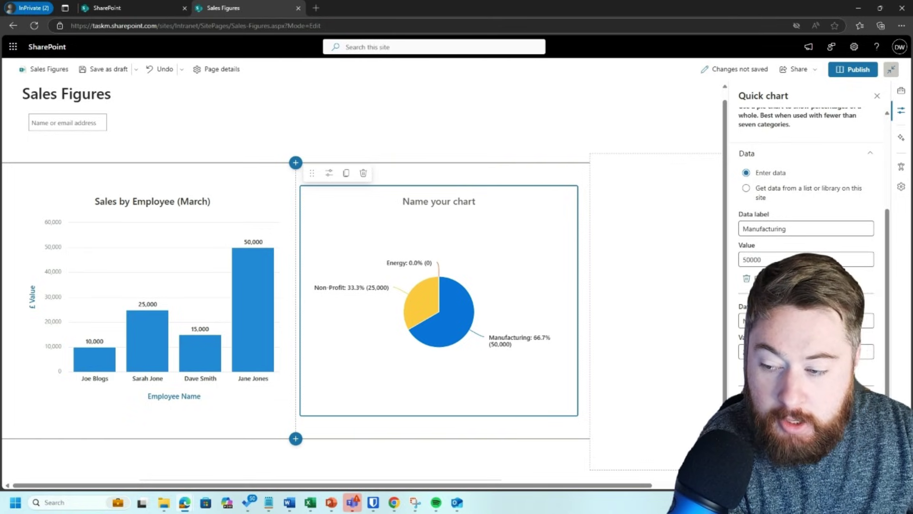
type("1000")
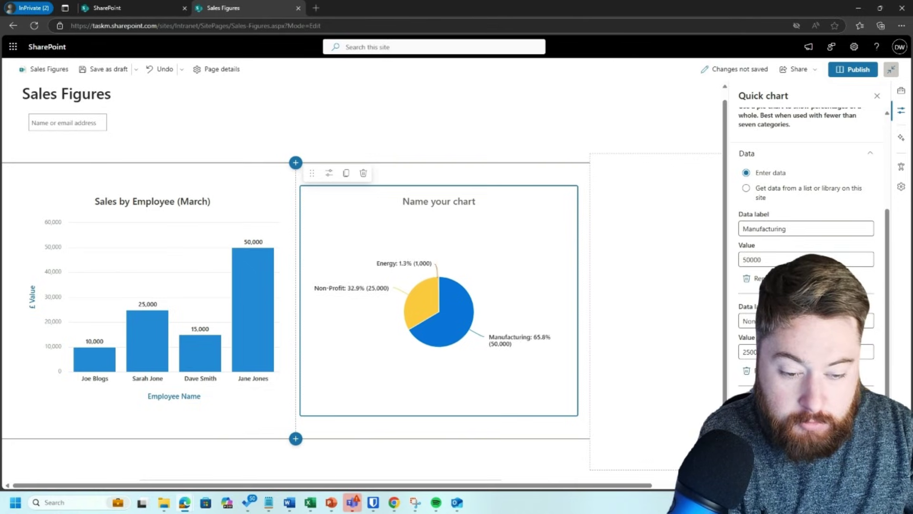
type("0")
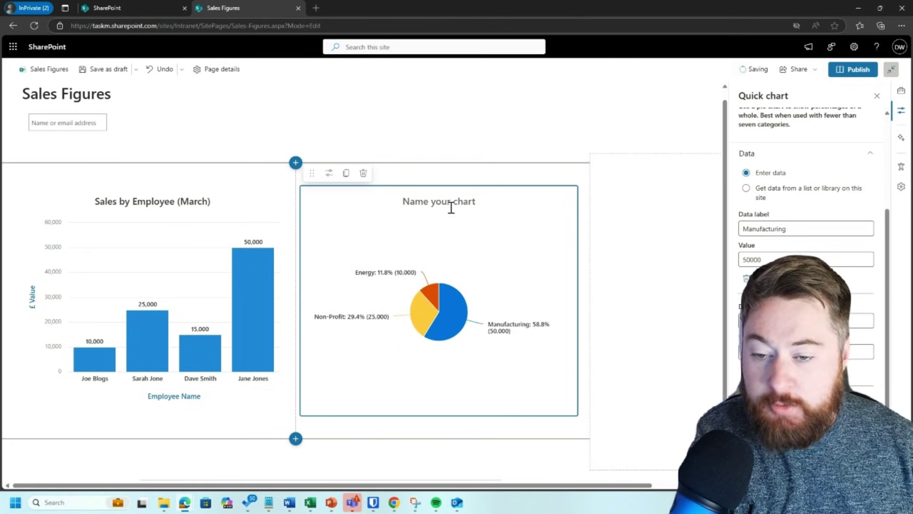
Name the pie chart 'Sales by Industry', save it, and select the two-chart section
type("Sales by Industry")
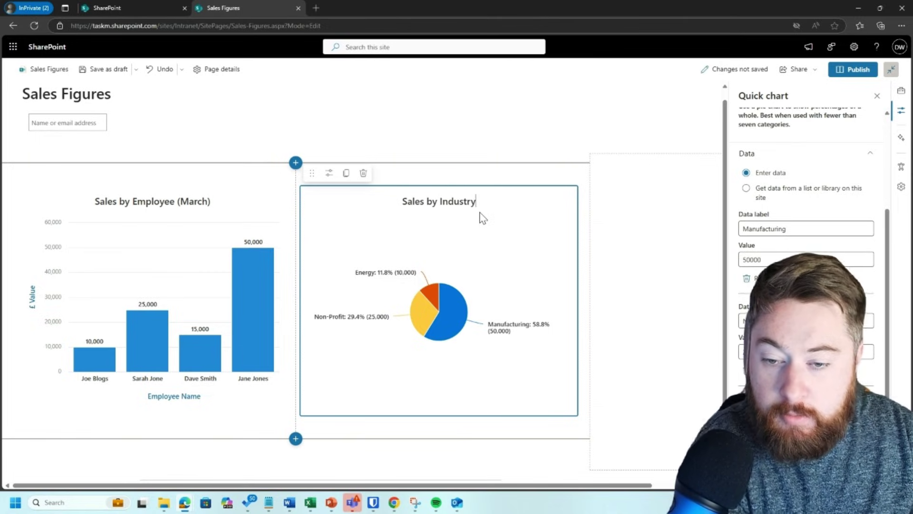
left_click(639, 318)
scroll(390, 339, "down", 1)
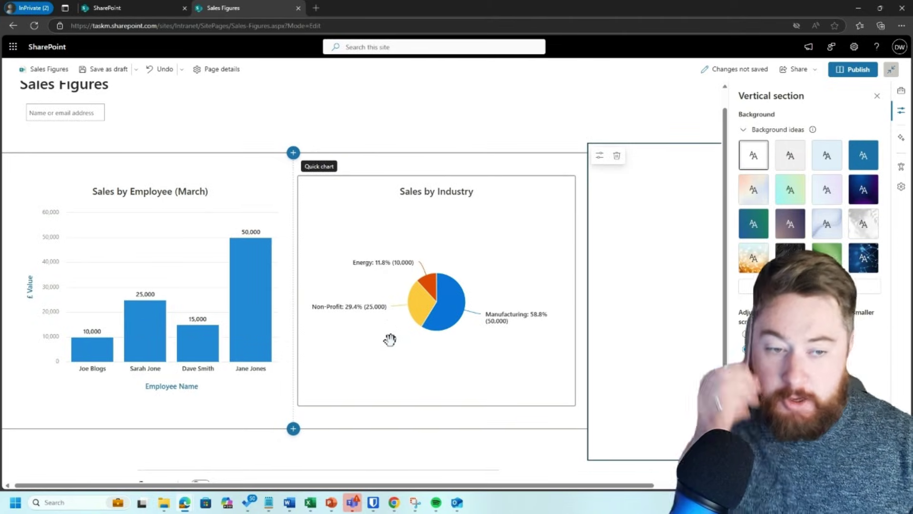
scroll(390, 339, "up", 1)
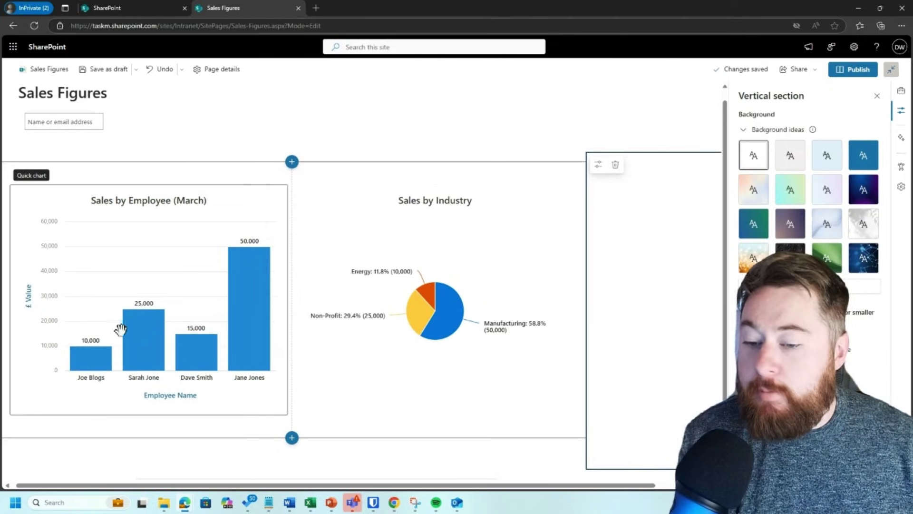
scroll(121, 329, "down", 1)
scroll(119, 326, "up", 1)
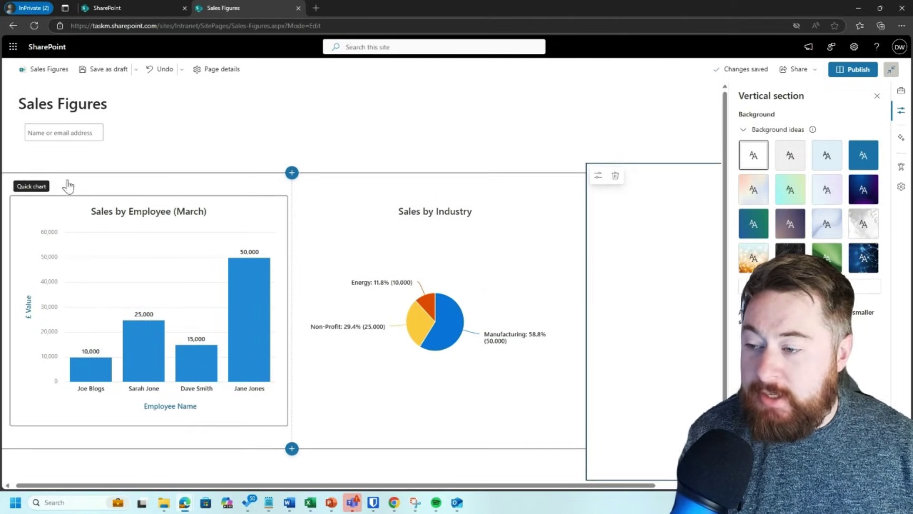
left_click(35, 185)
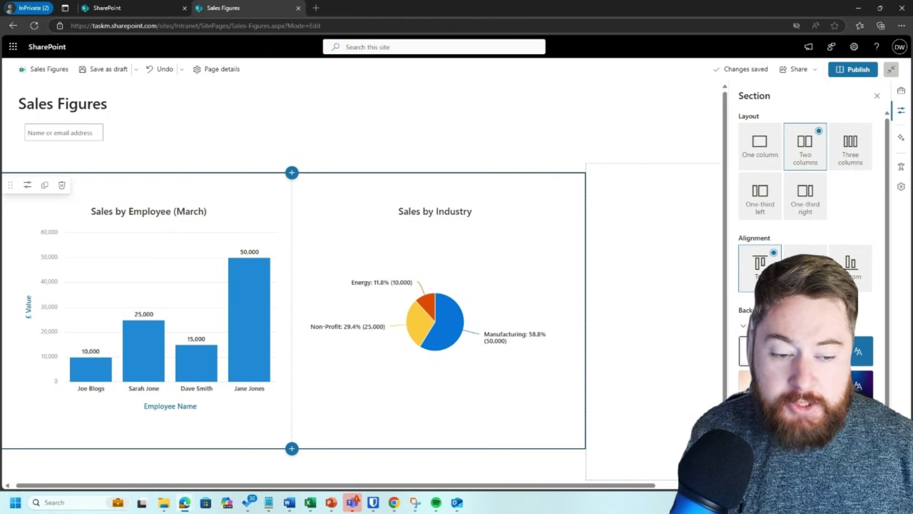
Try several Background ideas swatches and settle on the pale lavender gradient for the section
left_click(822, 351)
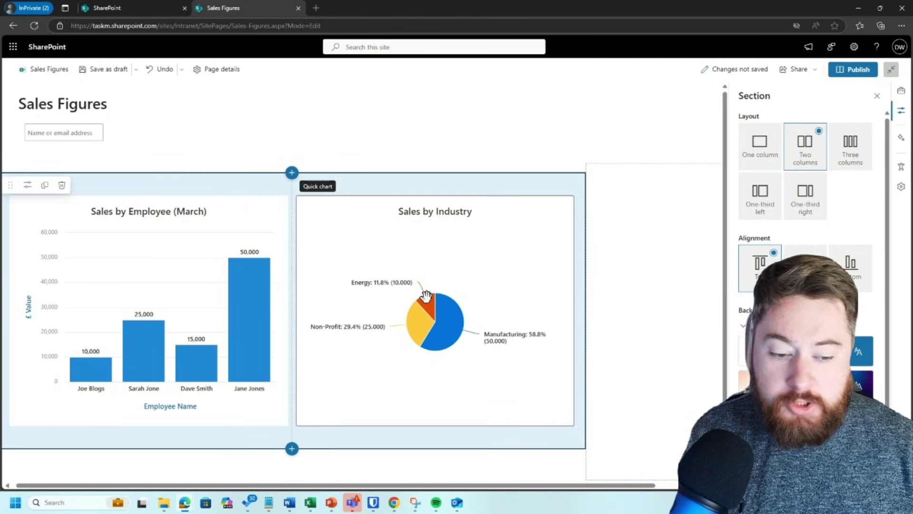
left_click(751, 383)
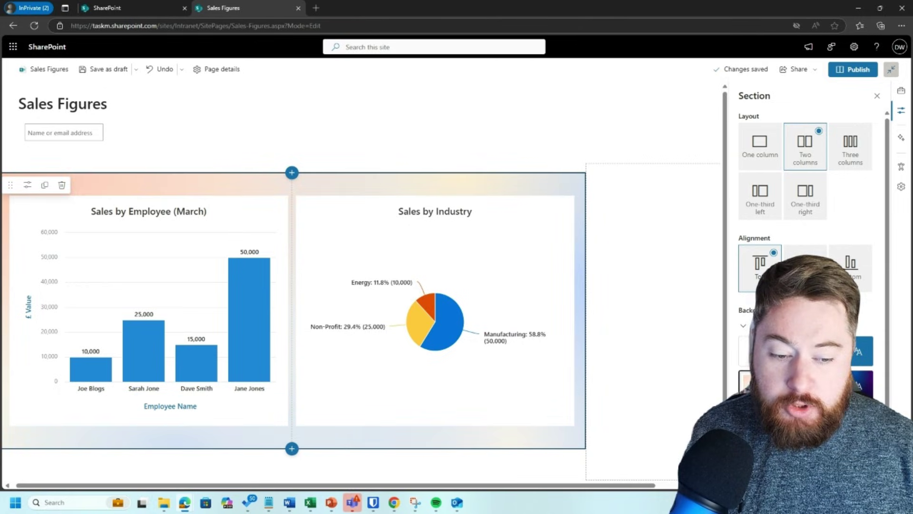
left_click(790, 383)
left_click(828, 382)
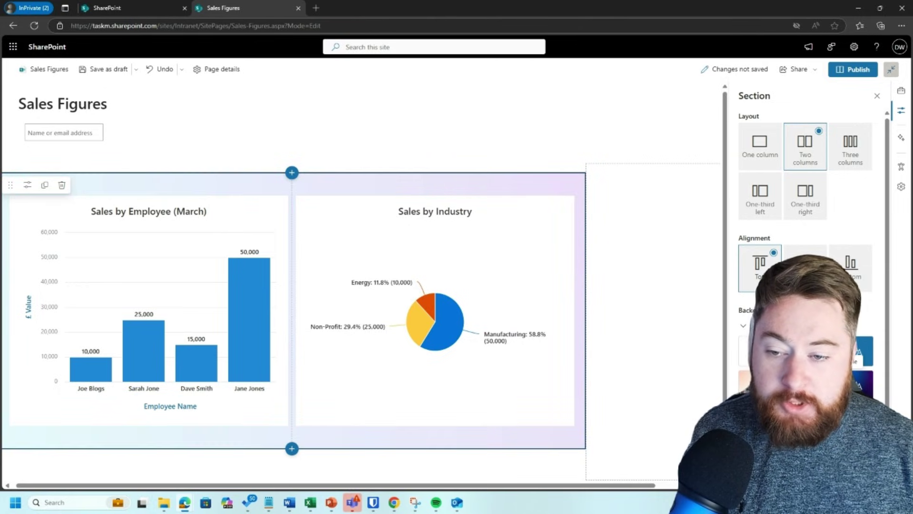
scroll(805, 309, "down", 2)
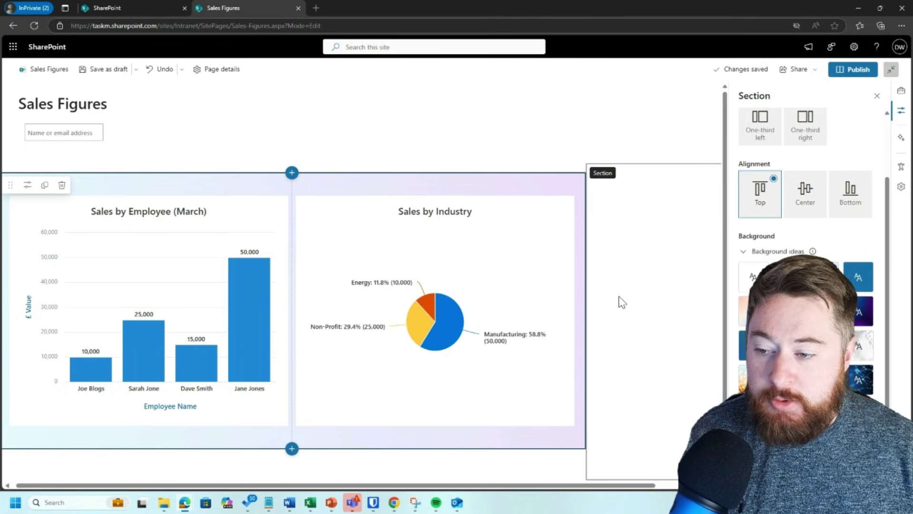
scroll(306, 267, "down", 2)
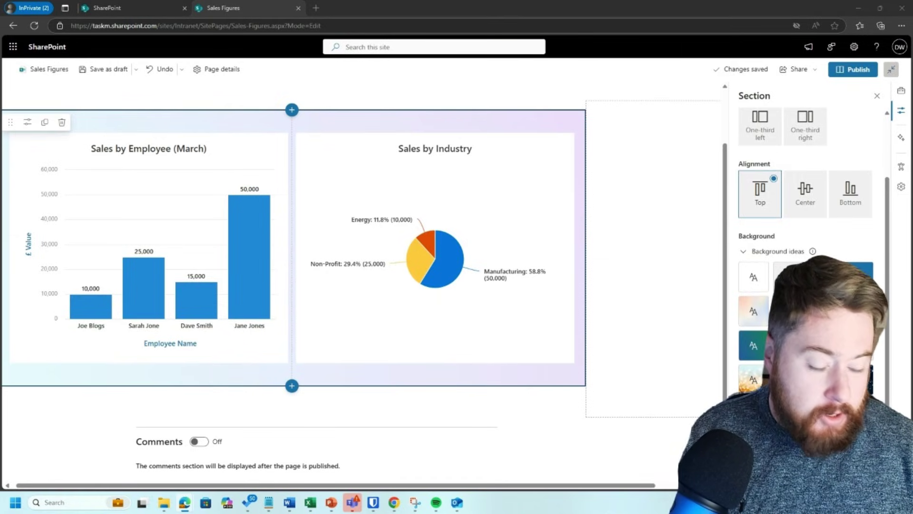
scroll(636, 202, "up", 1)
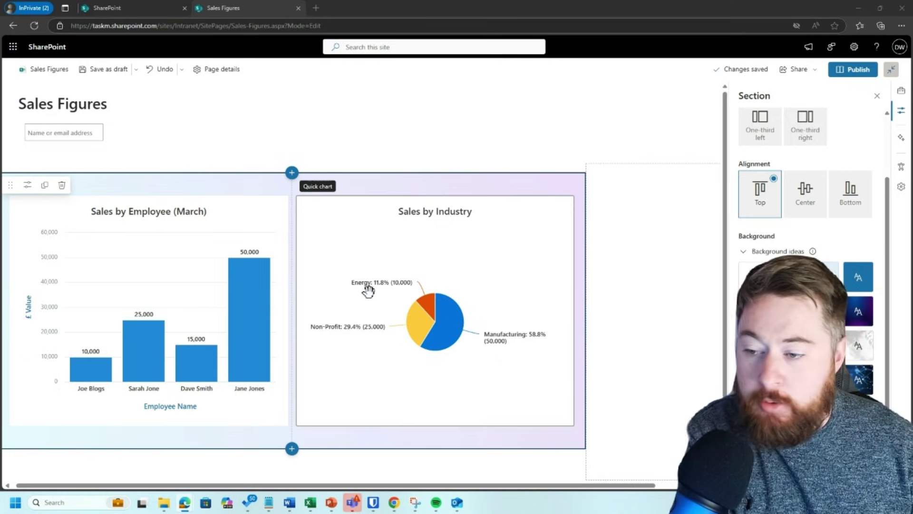
scroll(367, 291, "down", 1)
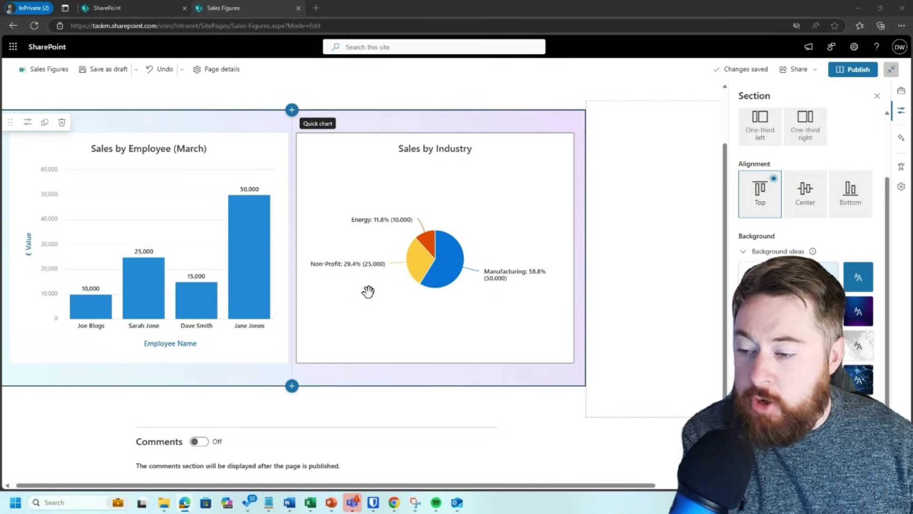
Duplicate the Sales by Employee (March) chart twice, then select the middle copy
left_click(184, 224)
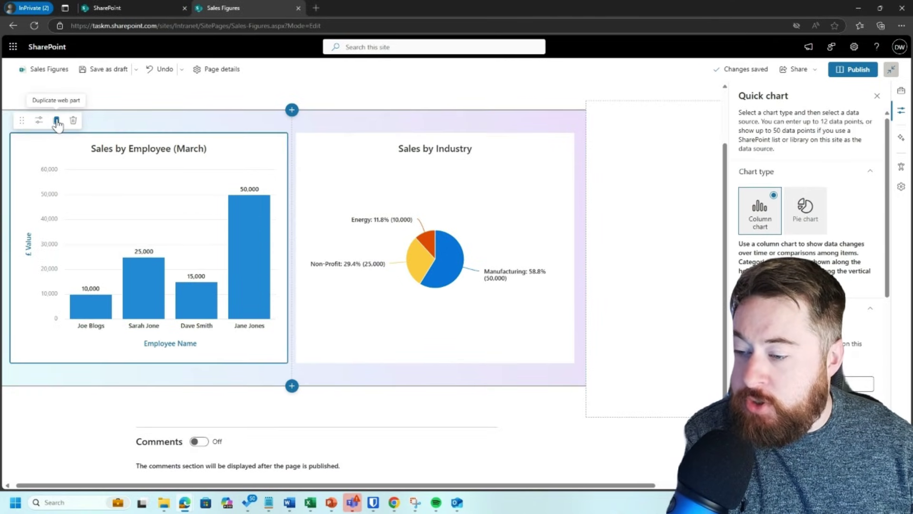
left_click(56, 119)
scroll(152, 333, "down", 2)
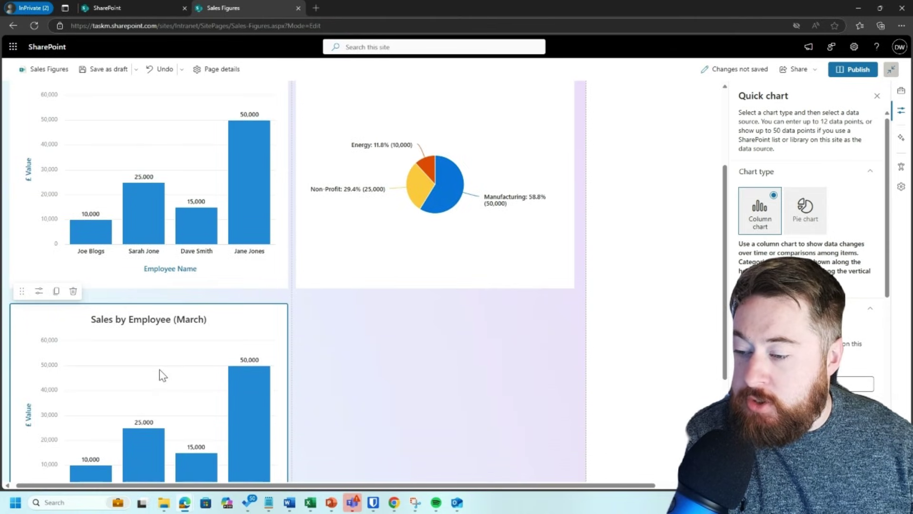
left_click(56, 291)
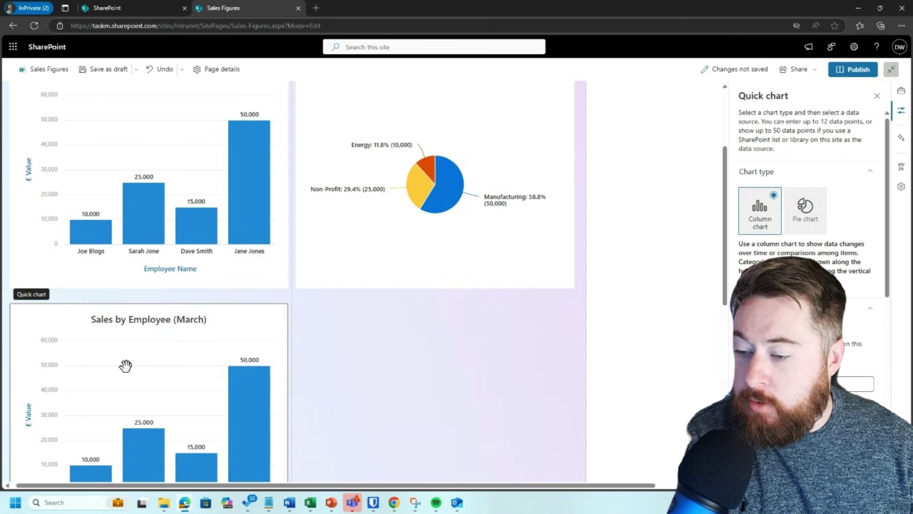
scroll(126, 366, "down", 3)
left_click(46, 164)
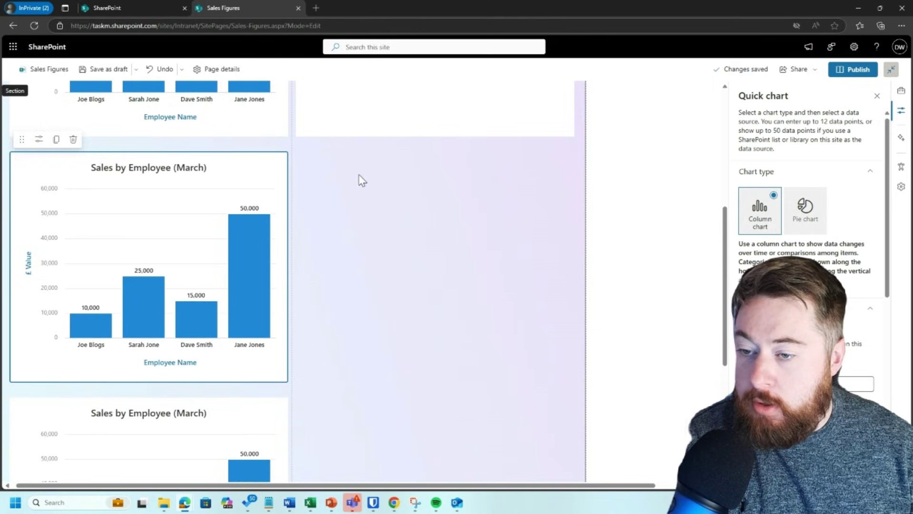
Drag a March chart copy into the empty right column beside the other copy
left_click_drag(23, 138, 385, 183)
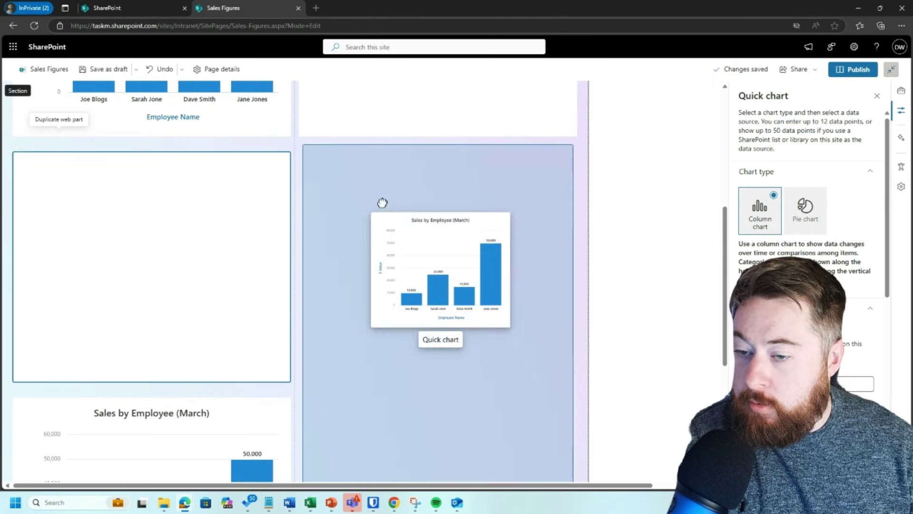
scroll(242, 196, "up", 1)
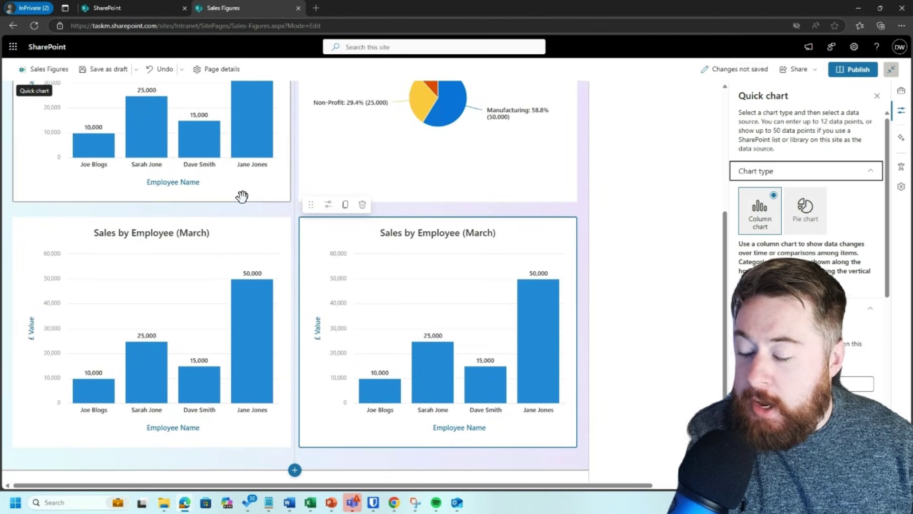
left_click(195, 234)
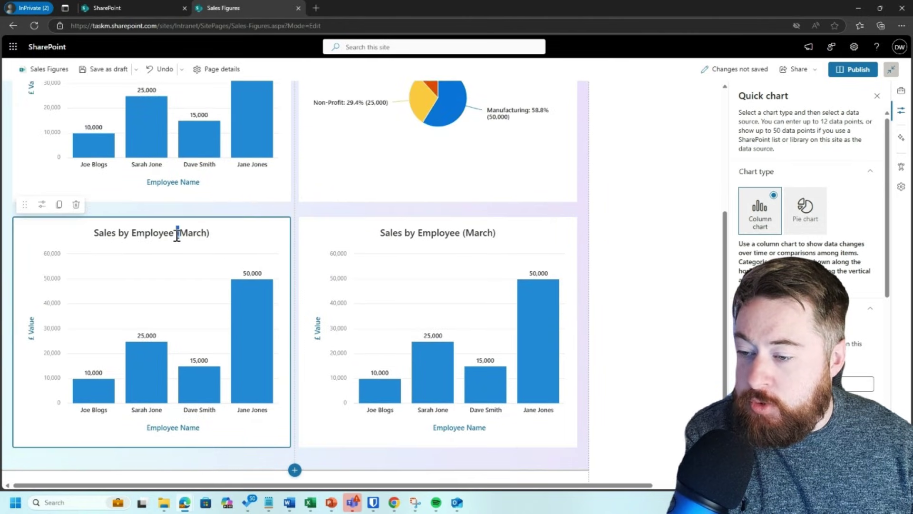
scroll(455, 135, "up", 3)
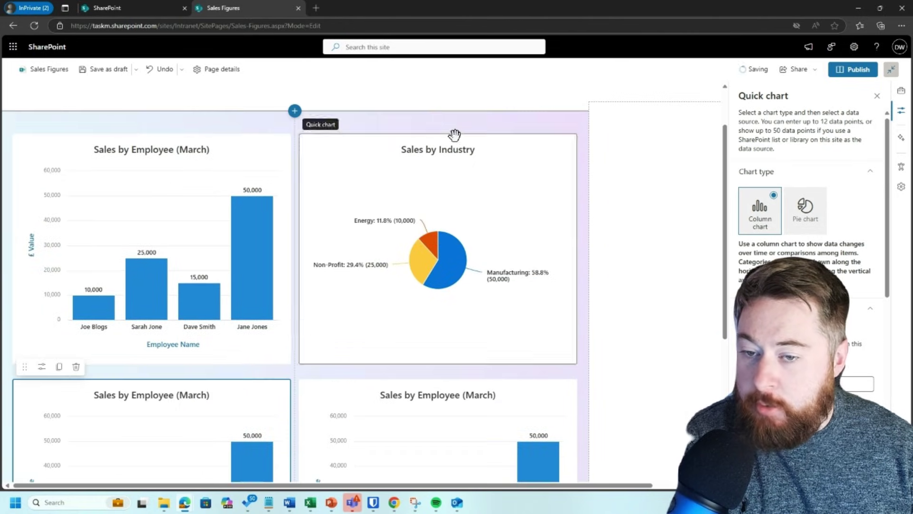
Append '(March)' to the Sales by Industry pie chart title
left_click(473, 151)
type("(")
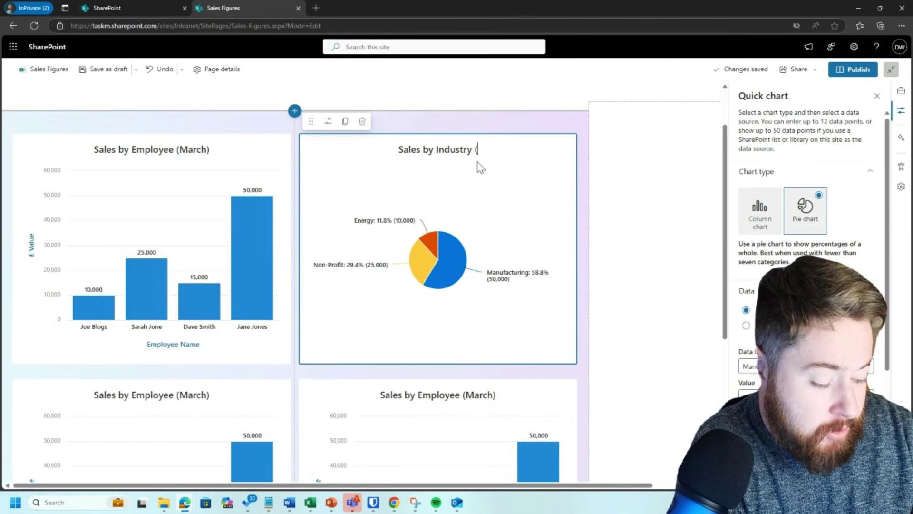
type("MRCH")
key("BackSpace")
key("BackSpace")
key("BackSpace")
type("arc")
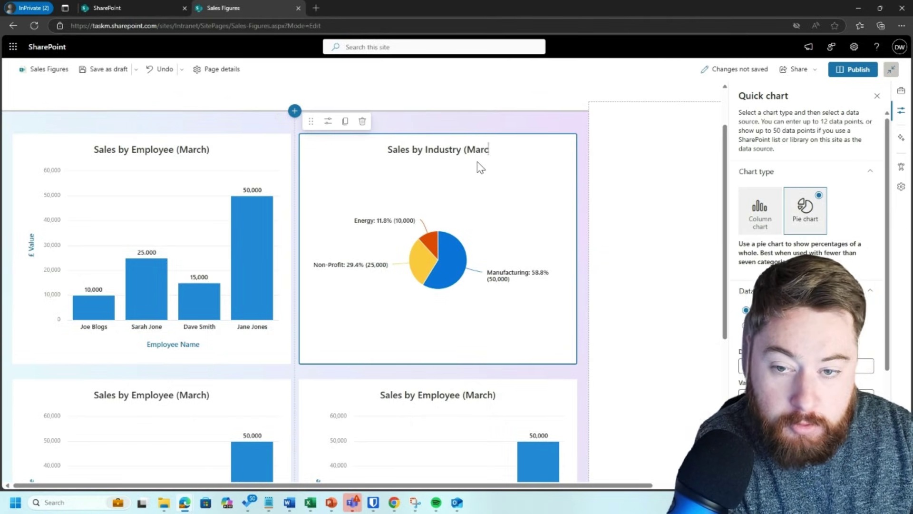
type("h)")
scroll(498, 295, "down", 2)
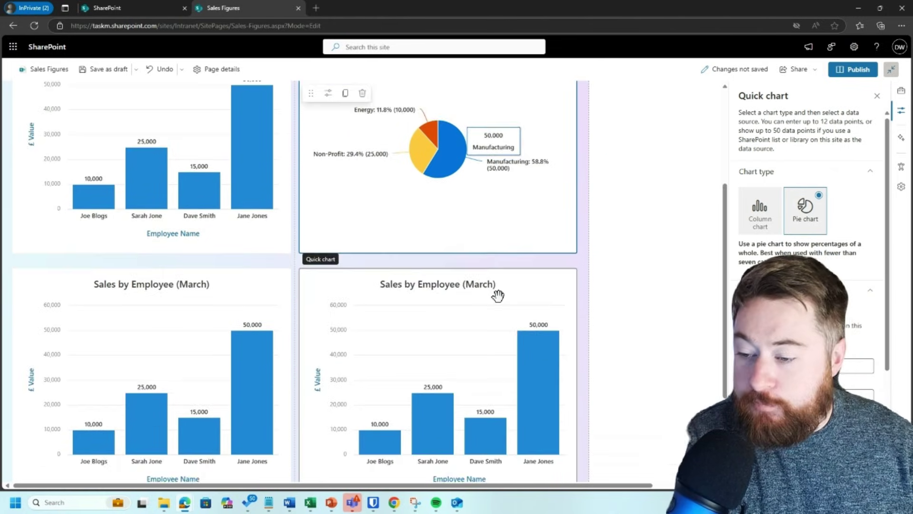
scroll(497, 296, "down", 2)
Rename the lower-left March copy's data labels to SEO, PPC, Trade Show and Account Manager
left_click(174, 267)
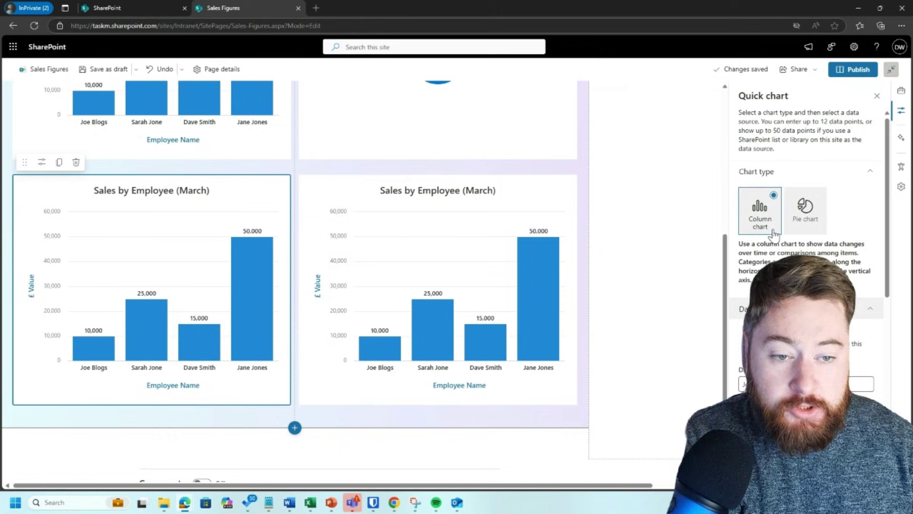
scroll(772, 244, "down", 2)
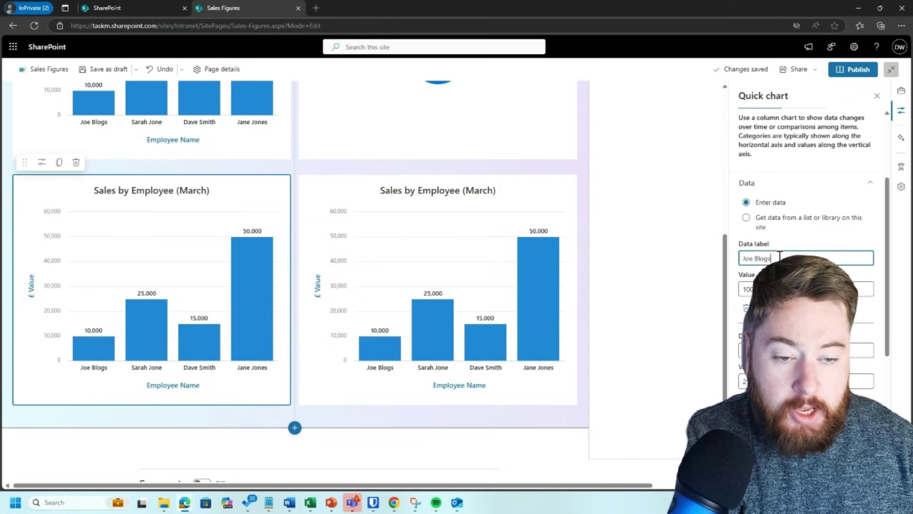
type("SEOP")
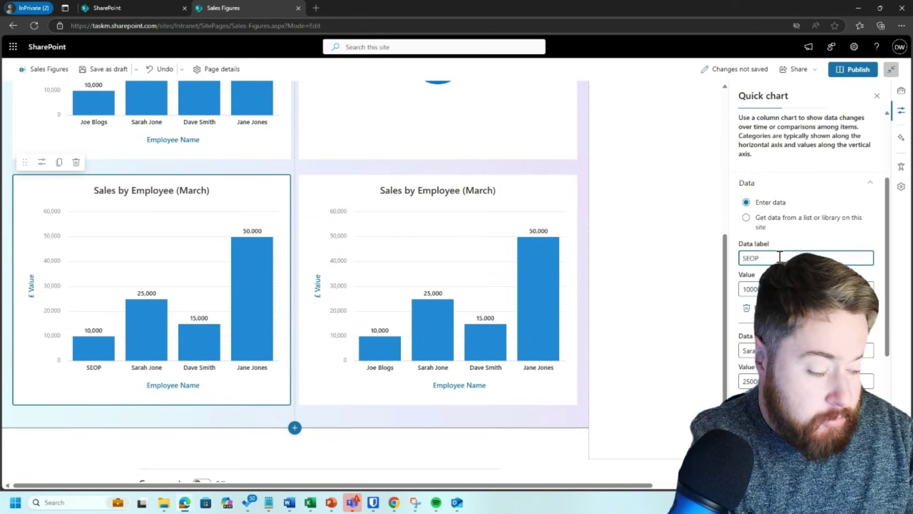
scroll(779, 257, "down", 1)
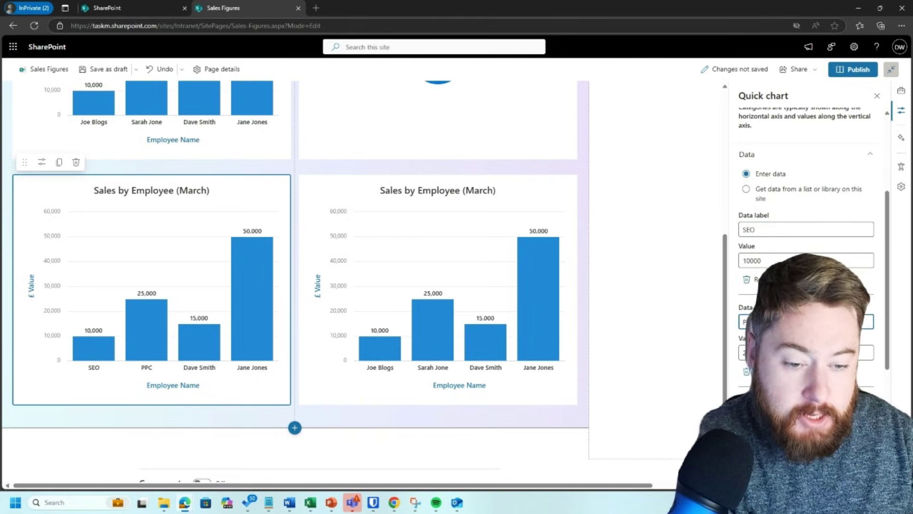
scroll(806, 257, "down", 1)
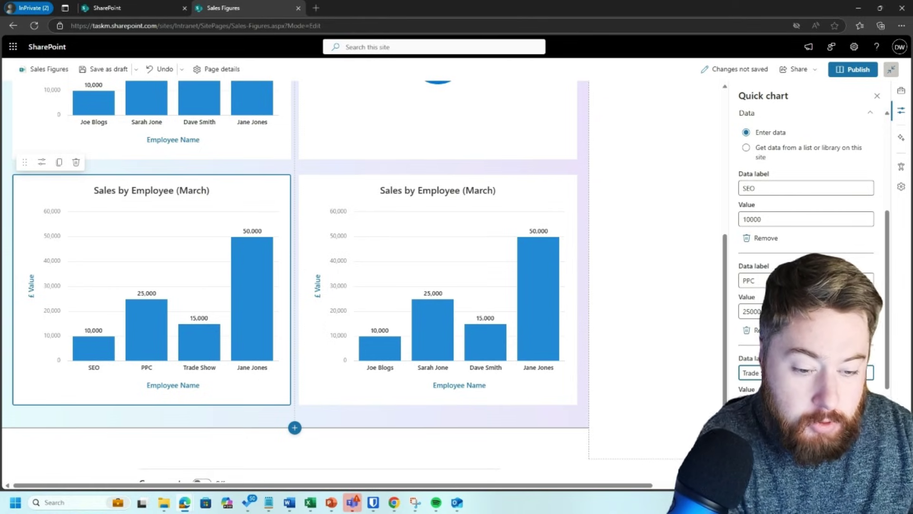
scroll(806, 257, "down", 1)
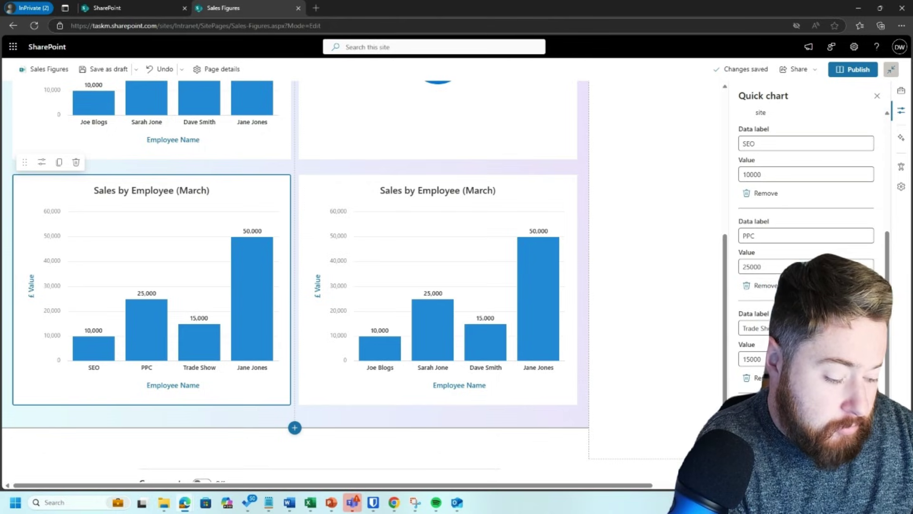
type("BDM")
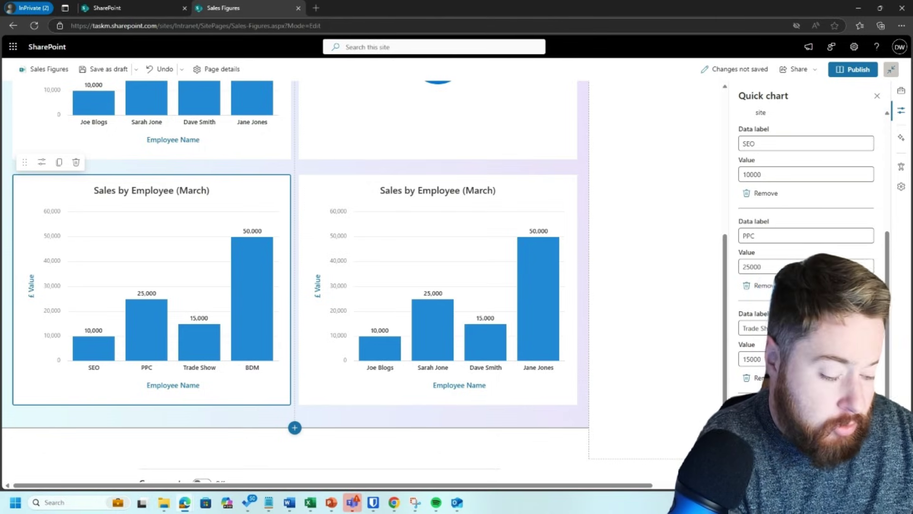
key("BackSpace")
key("BackSpace")
key("BackSpace")
type("A")
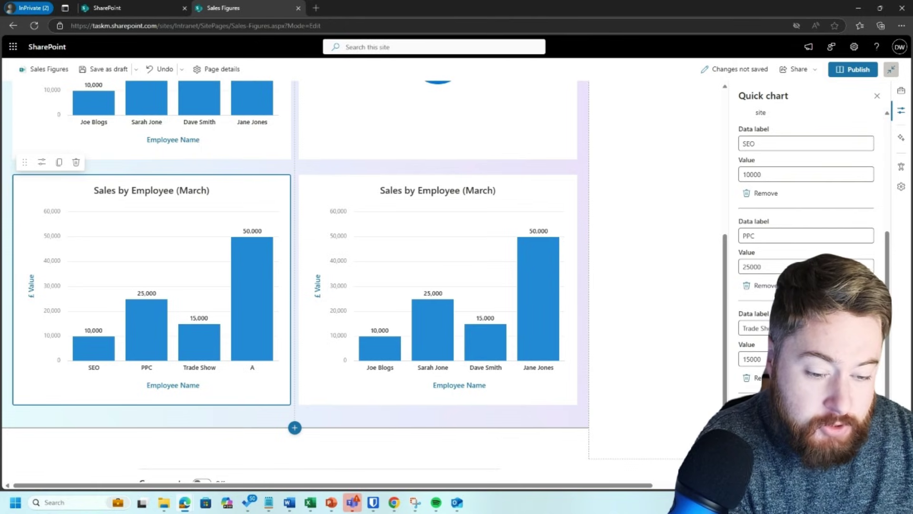
type("ccount Manager")
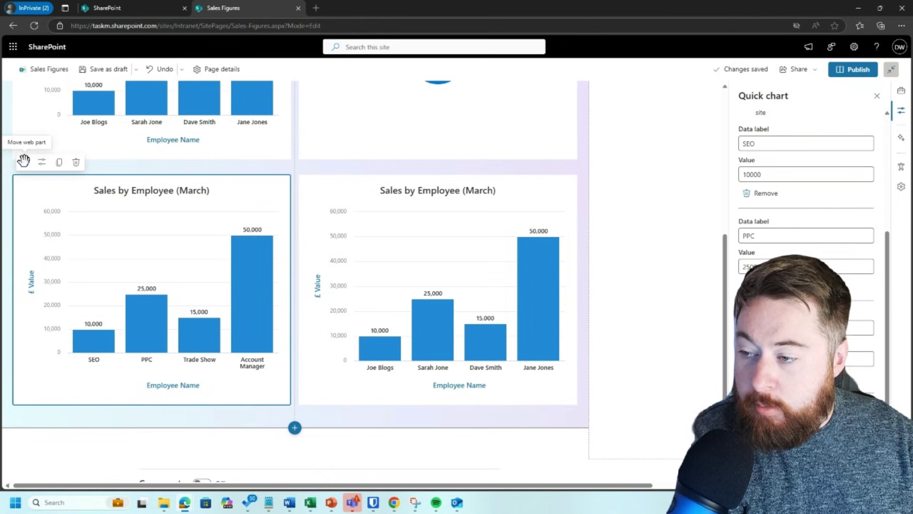
Swap the lower charts between columns and turn the left March chart into a pie chart
left_click_drag(21, 160, 410, 193)
scroll(328, 414, "down", 3)
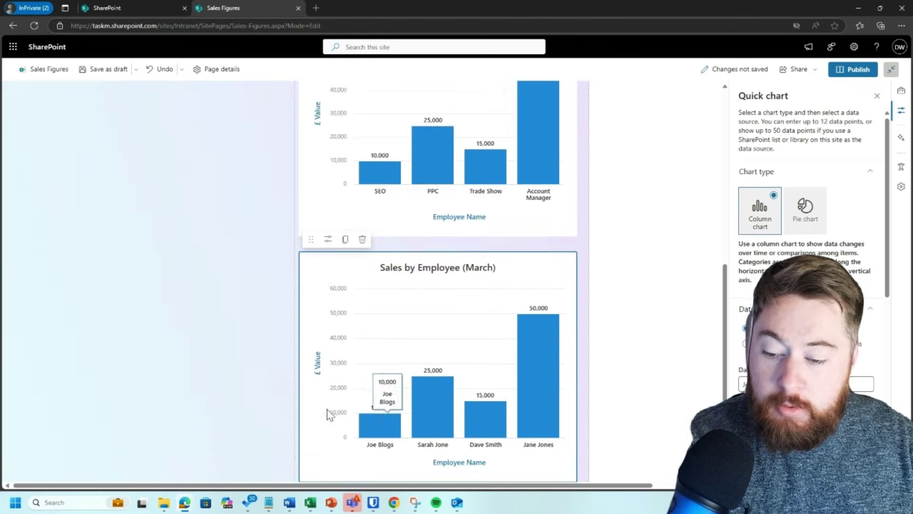
mouse_move(311, 239)
left_mouse_down()
mouse_move(117, 145)
mouse_move(179, 195)
left_mouse_up()
scroll(179, 195, "up", 1)
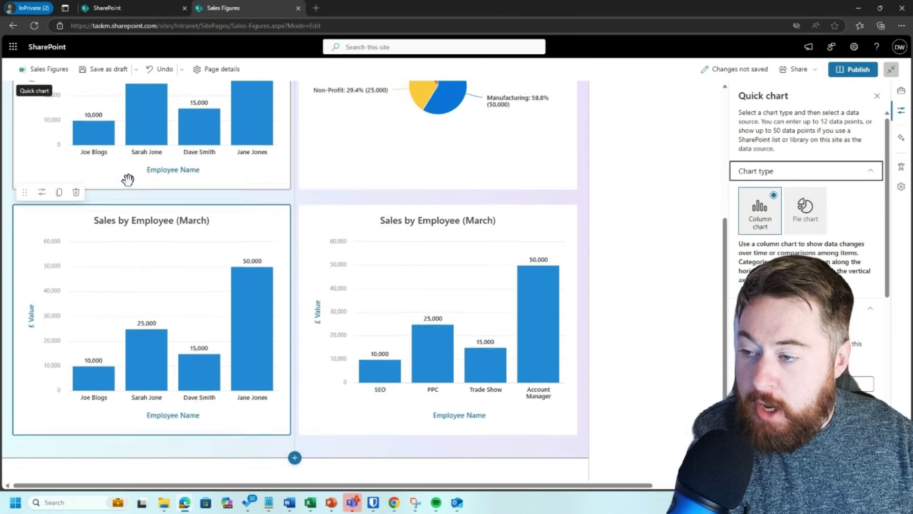
left_click(41, 193)
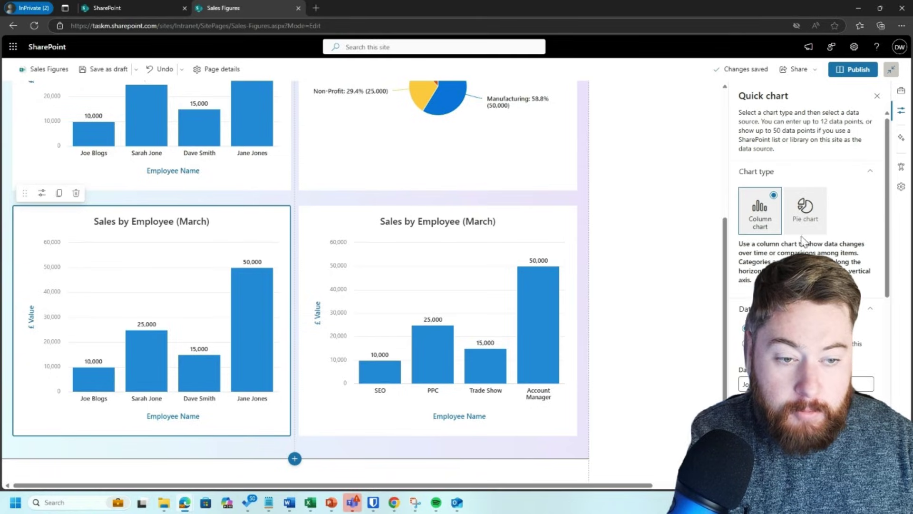
left_click(801, 221)
Retitle the right column chart from Sales by Employee to Sales by Lead Source (March)
left_click(451, 222)
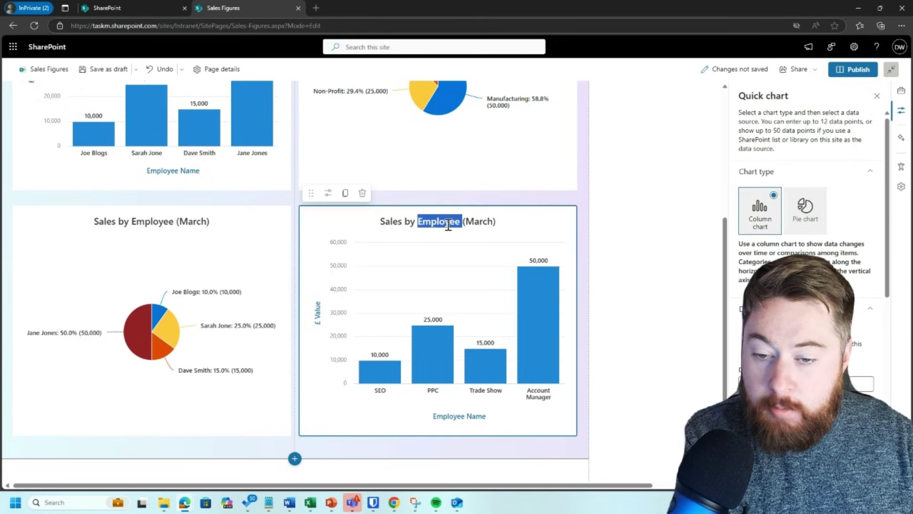
left_click_drag(461, 225, 378, 208)
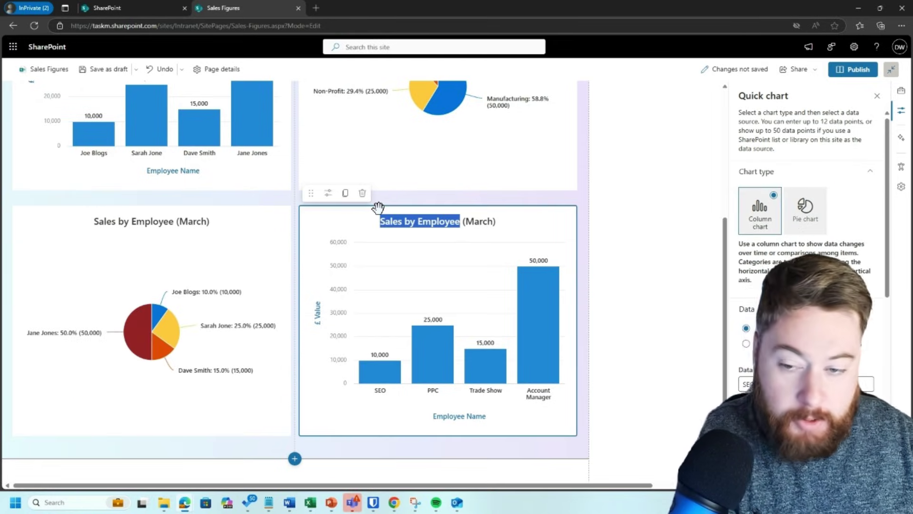
double_click(438, 221)
key("BackSpace")
type("Lead")
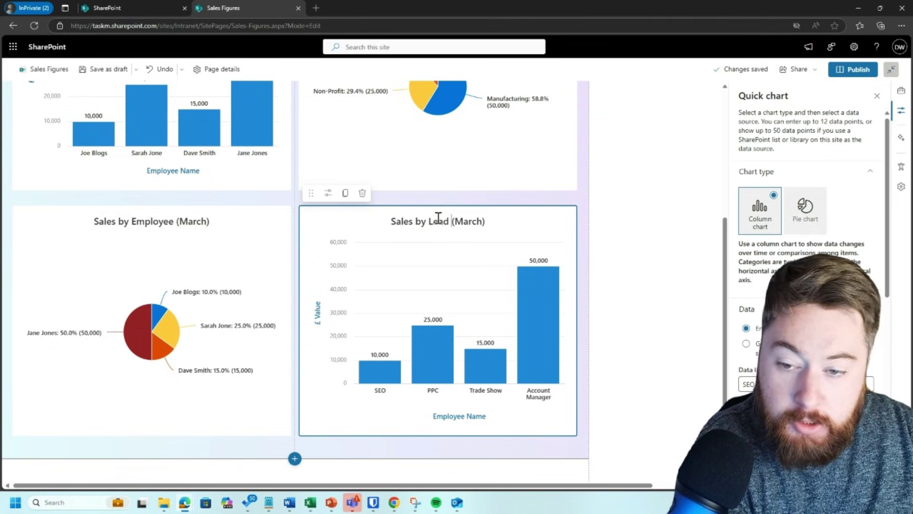
type(" Source")
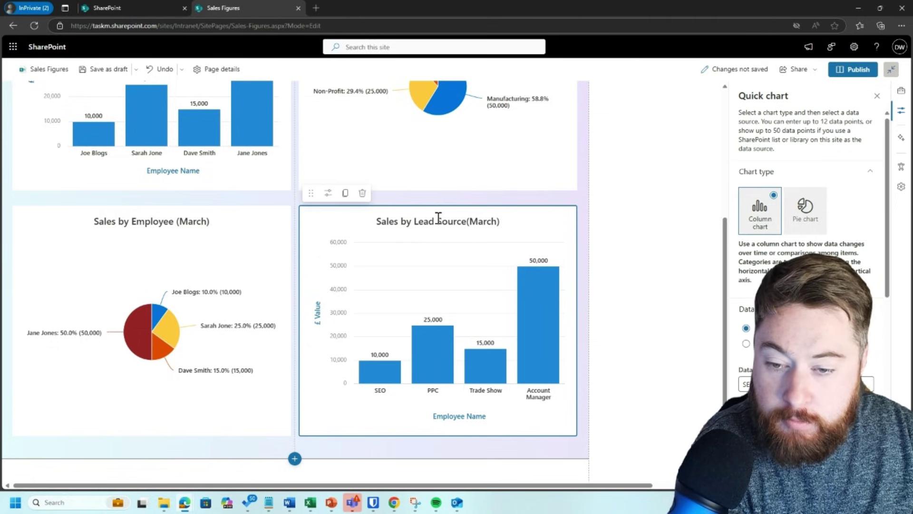
left_click(224, 315)
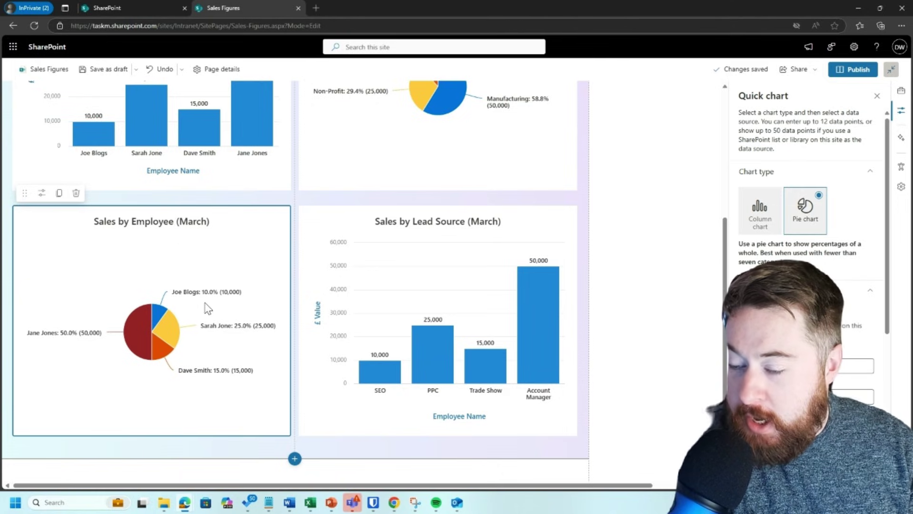
Replace the lower-left pie chart title 'Sales by Employee' with 'Leads Dis vs Qualified'
scroll(208, 308, "up", 1)
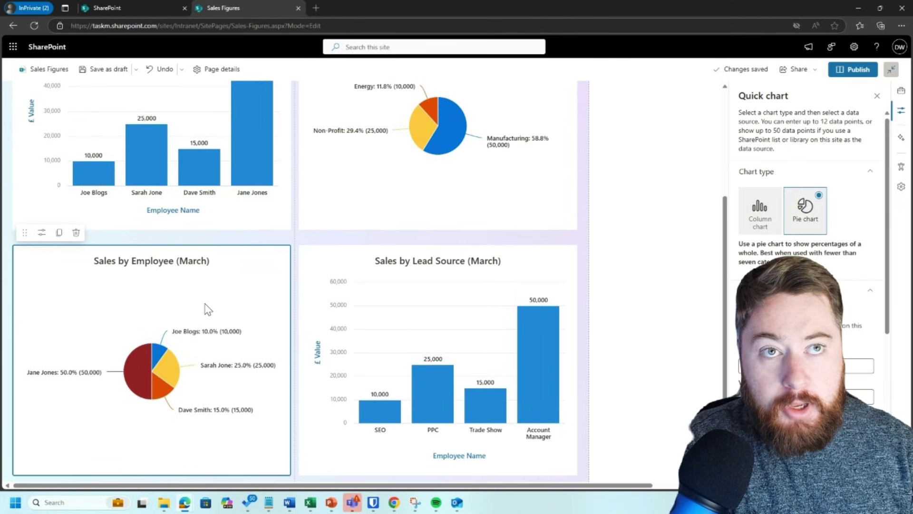
scroll(208, 308, "down", 1)
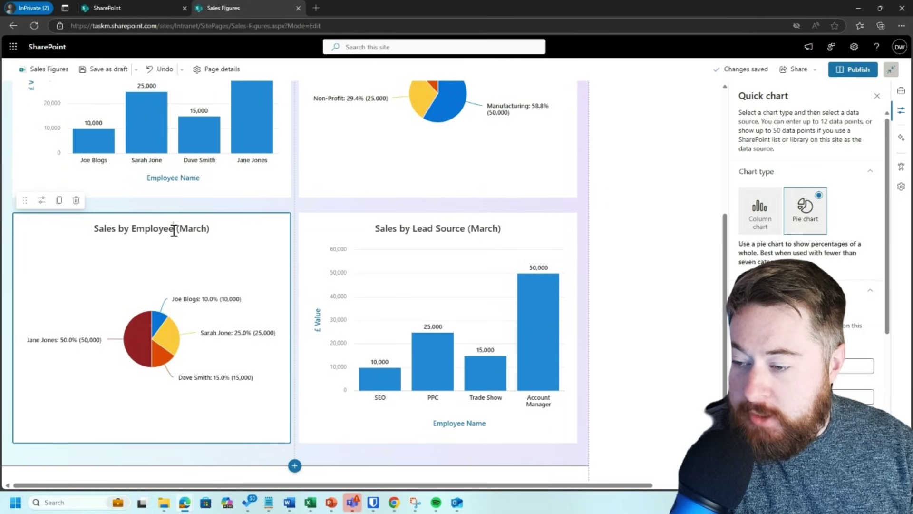
left_click_drag(174, 230, 129, 232)
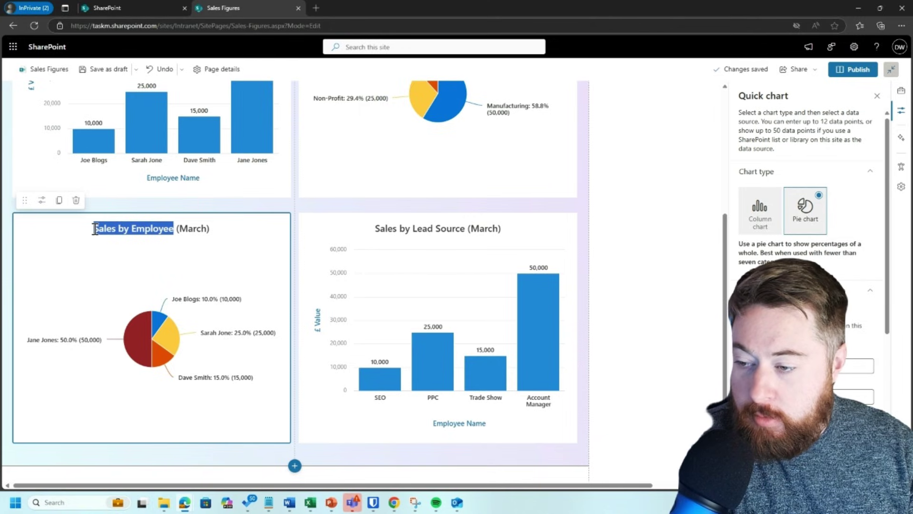
type("Le")
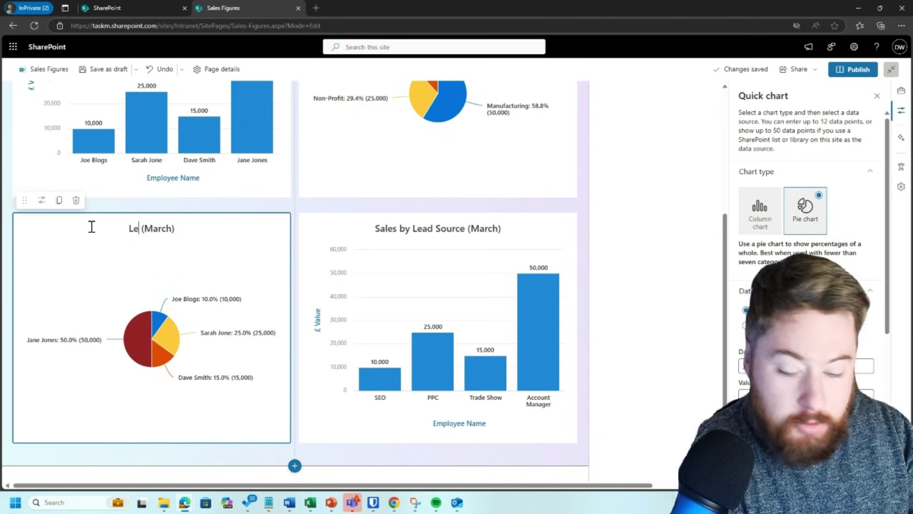
type("ads")
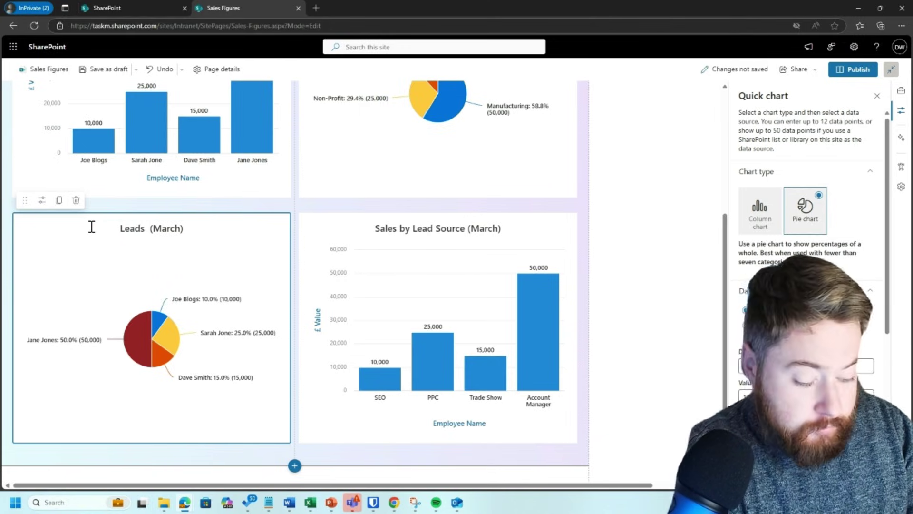
type(" Dis")
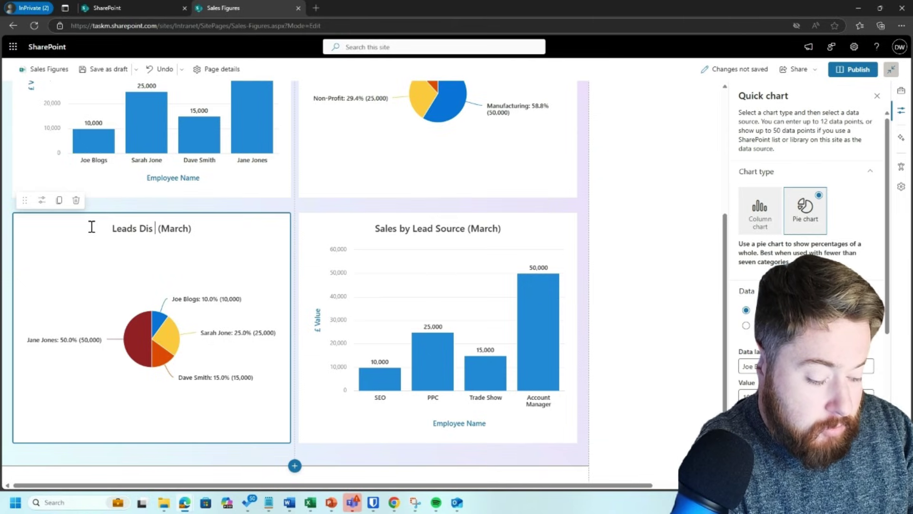
type(" vs Qua")
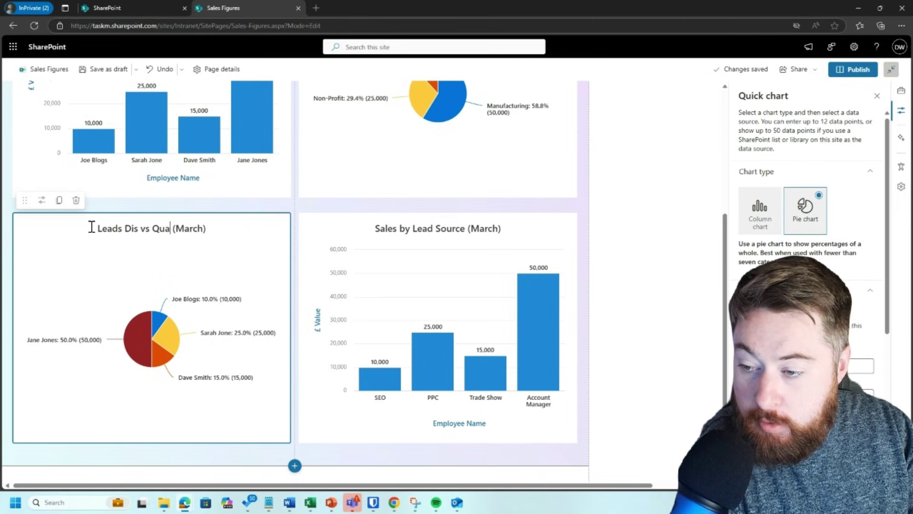
key("BackSpace")
key("BackSpace")
type("a")
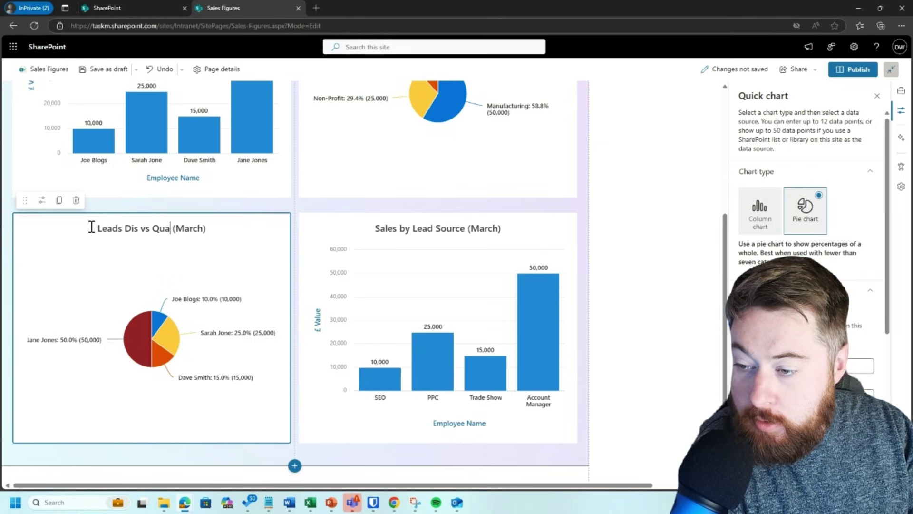
type("lified")
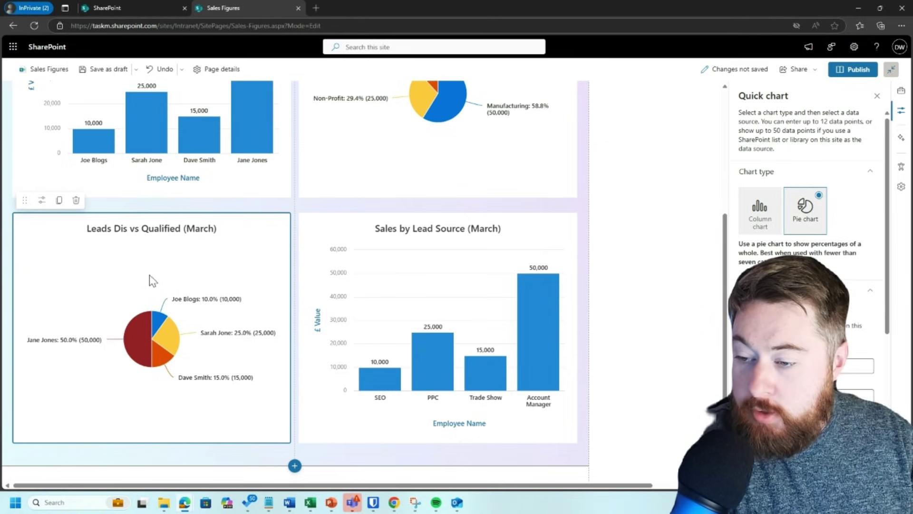
Cut the Leads pie to two data points, Disq 45 and Qualified 55
scroll(806, 238, "down", 3)
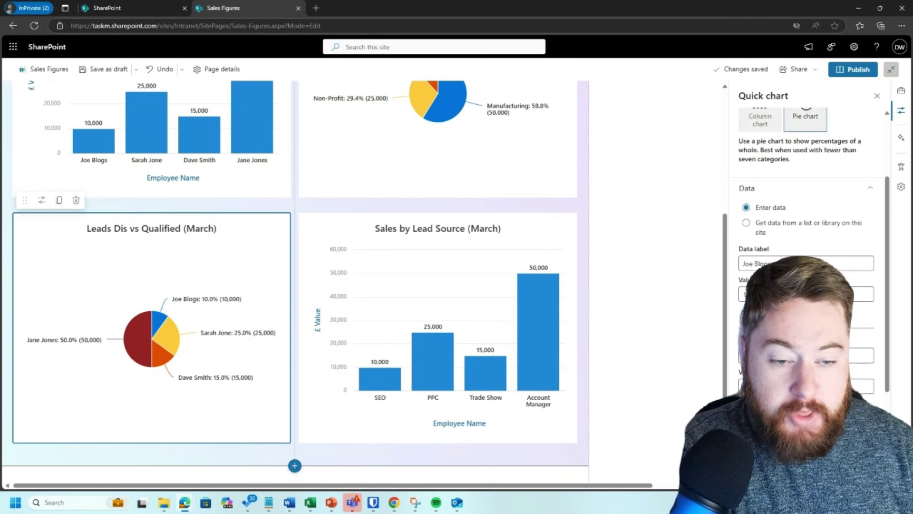
scroll(806, 238, "down", 3)
left_click(765, 253)
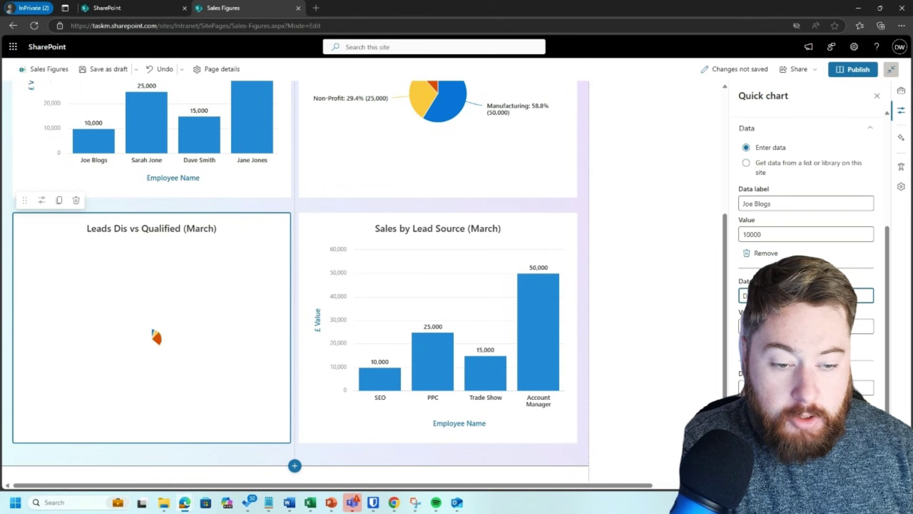
left_click(766, 345)
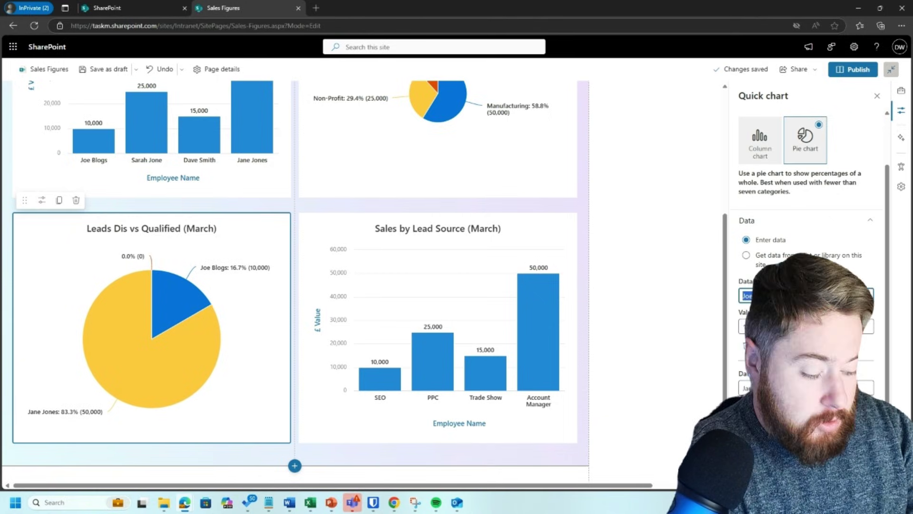
type("Disq")
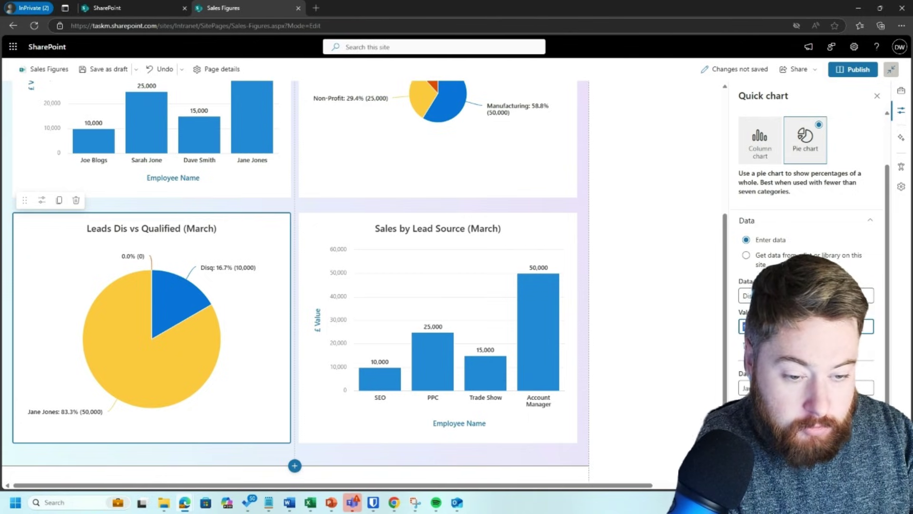
type("45")
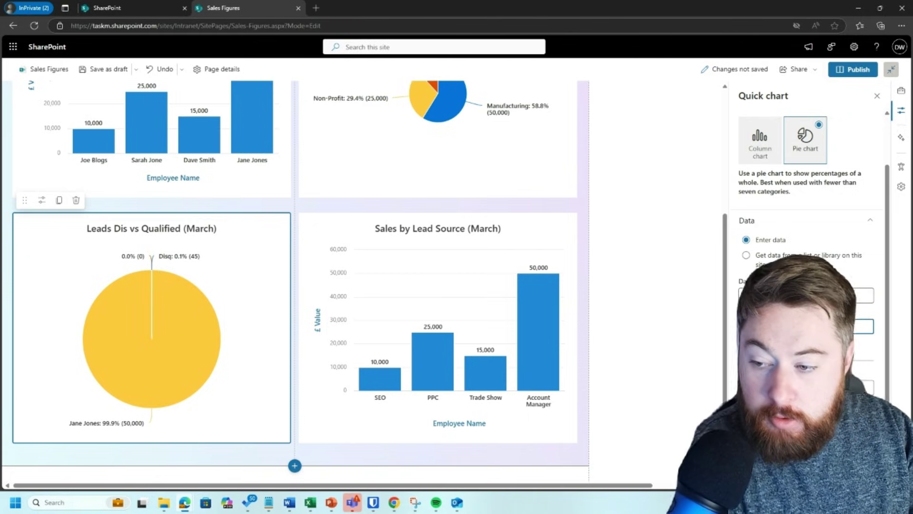
scroll(806, 238, "down", 1)
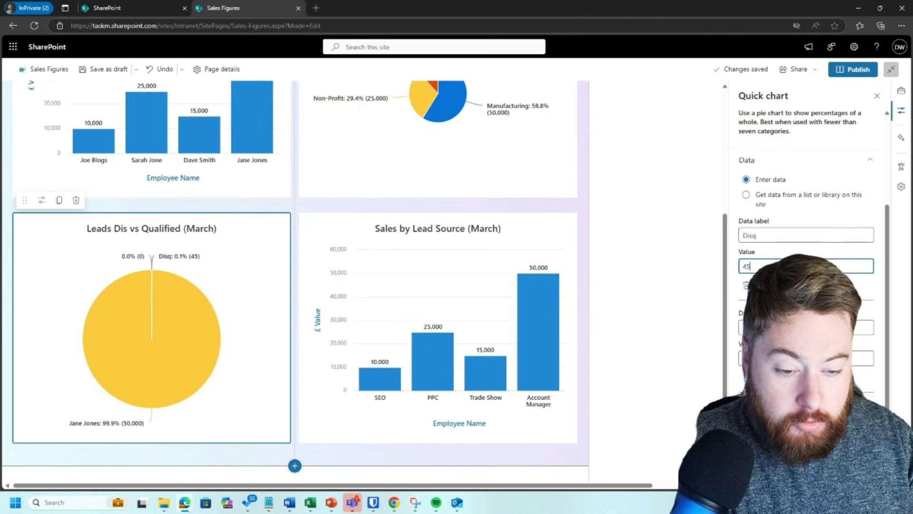
key("Tab")
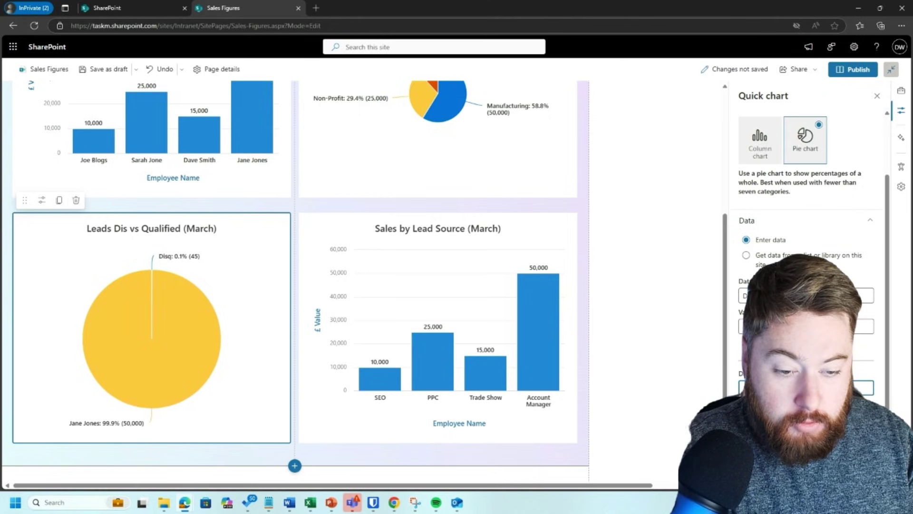
type("Q")
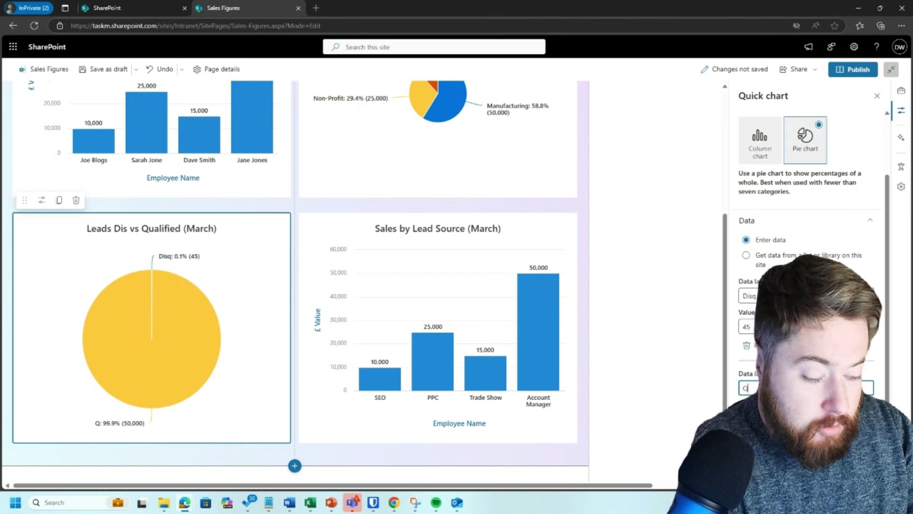
type("ualifiedd")
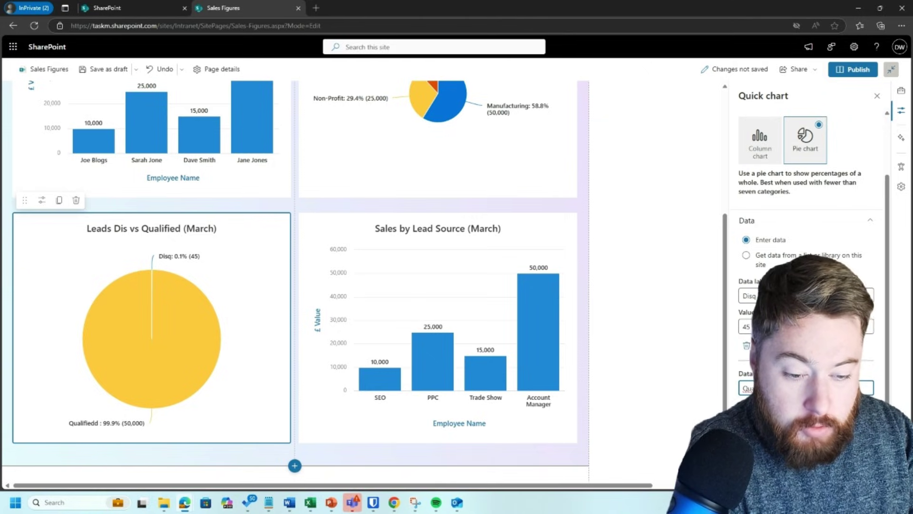
key("Tab")
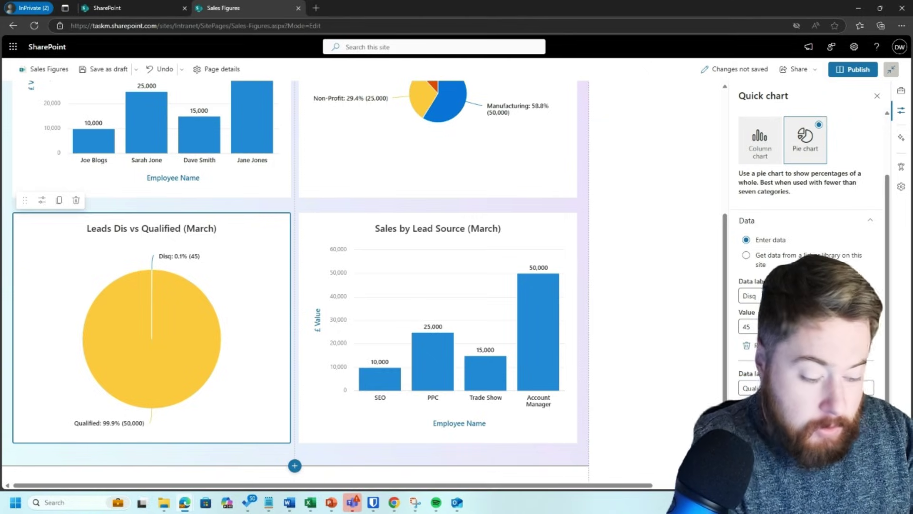
type("55")
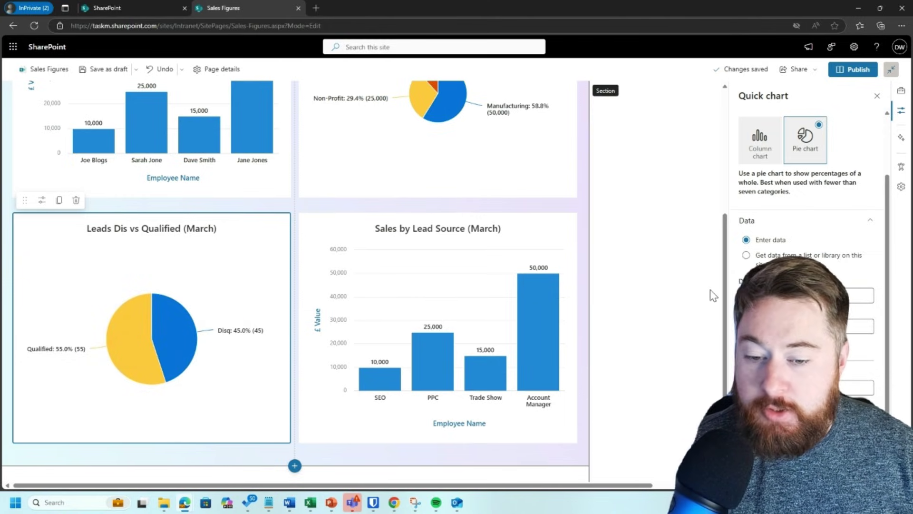
Move the Leads chart to top-right and Sales by Industry to the bottom-left slot
scroll(709, 293, "up", 1)
scroll(710, 293, "up", 1)
scroll(709, 293, "up", 1)
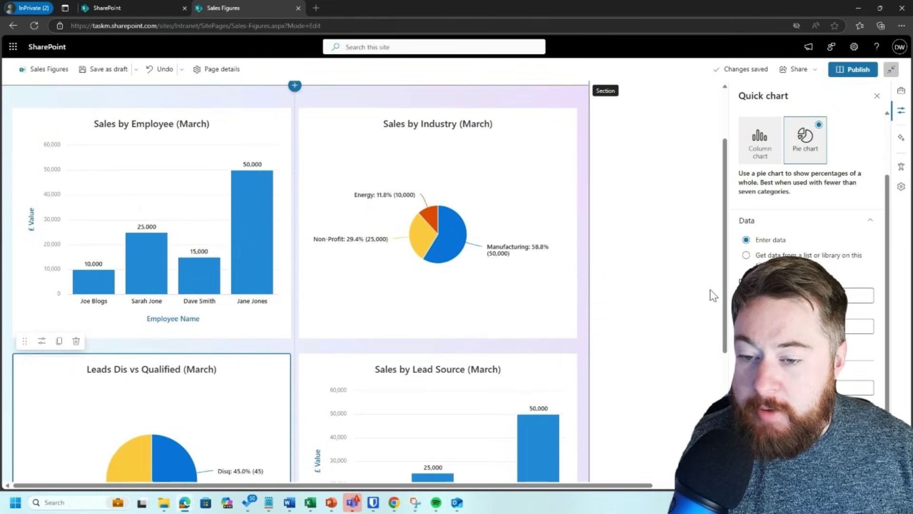
scroll(709, 290, "down", 1)
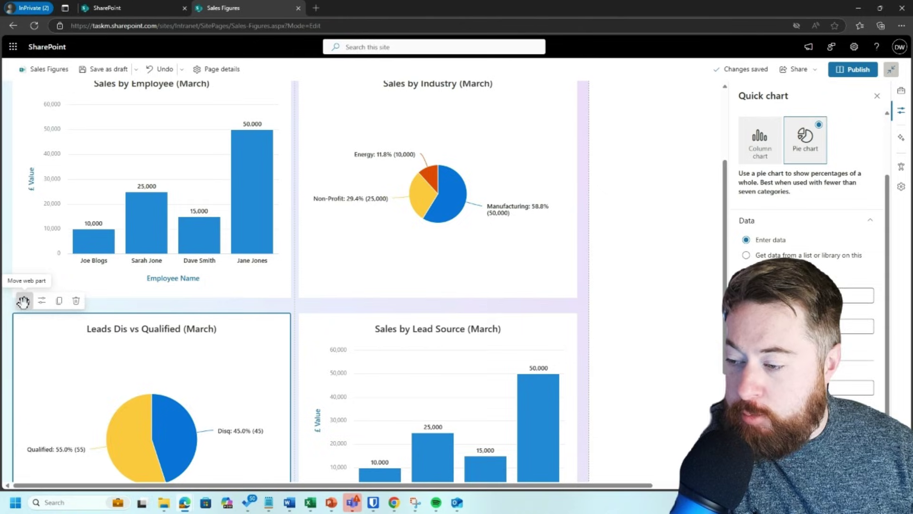
left_click_drag(22, 300, 362, 148)
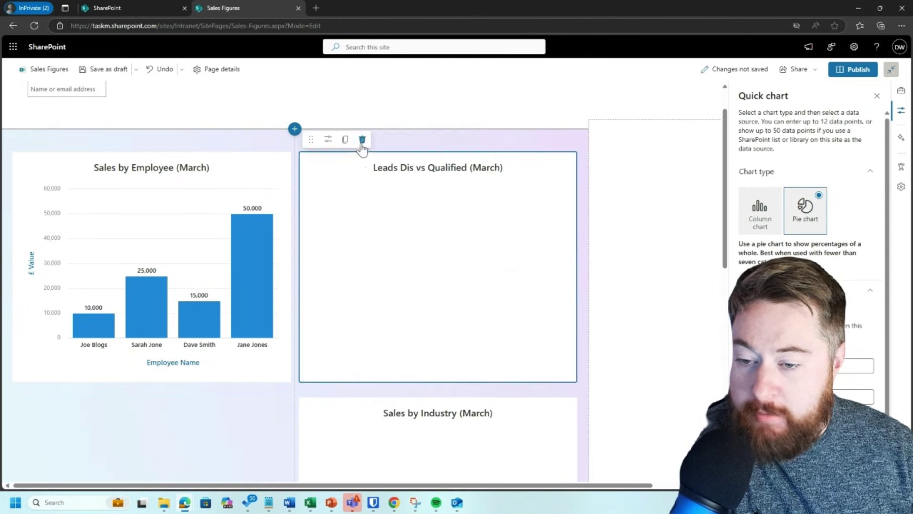
scroll(376, 249, "down", 3)
scroll(376, 240, "down", 2)
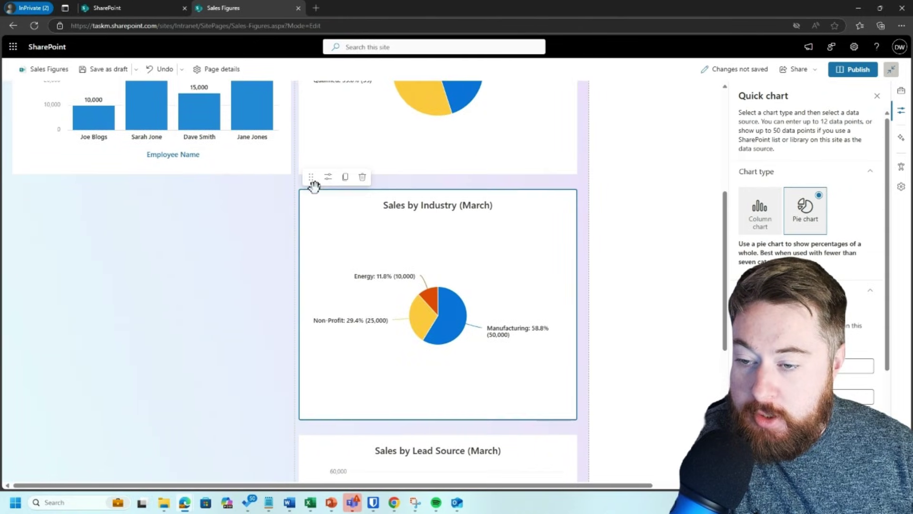
left_click_drag(311, 177, 81, 222)
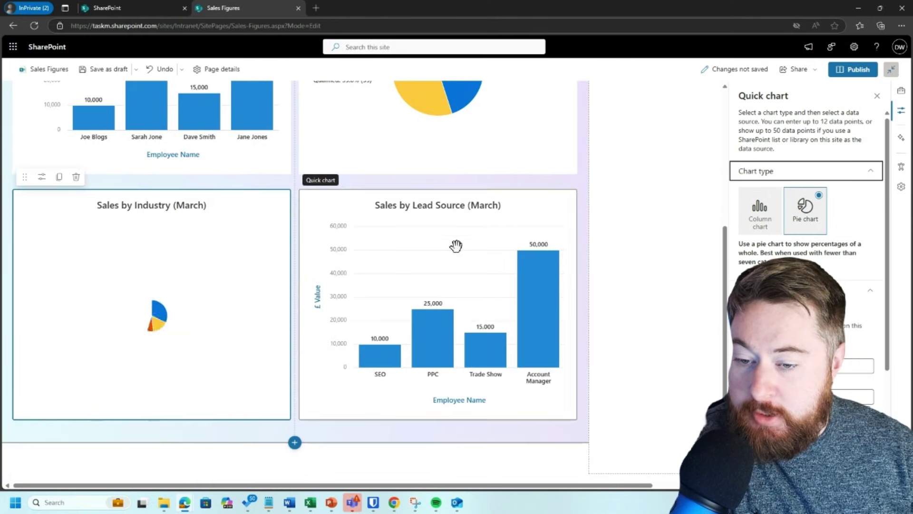
scroll(644, 268, "up", 3)
scroll(647, 271, "up", 2)
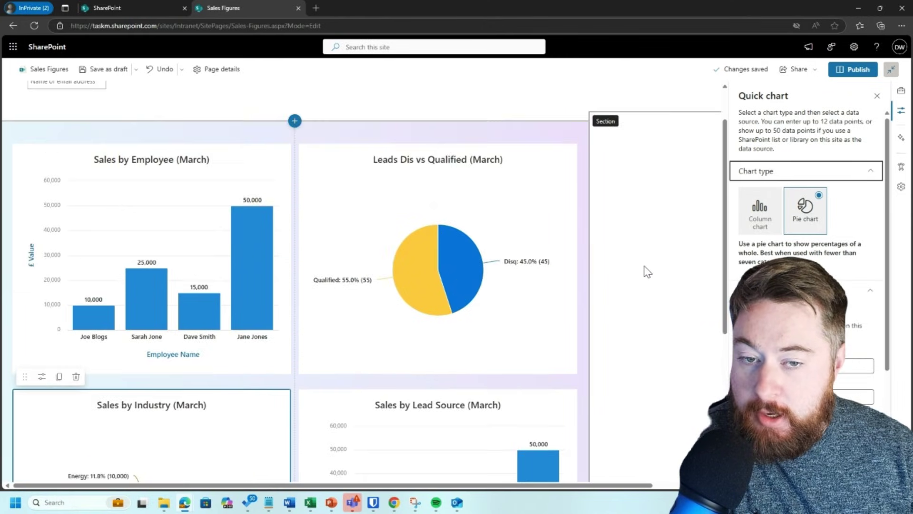
scroll(646, 271, "up", 1)
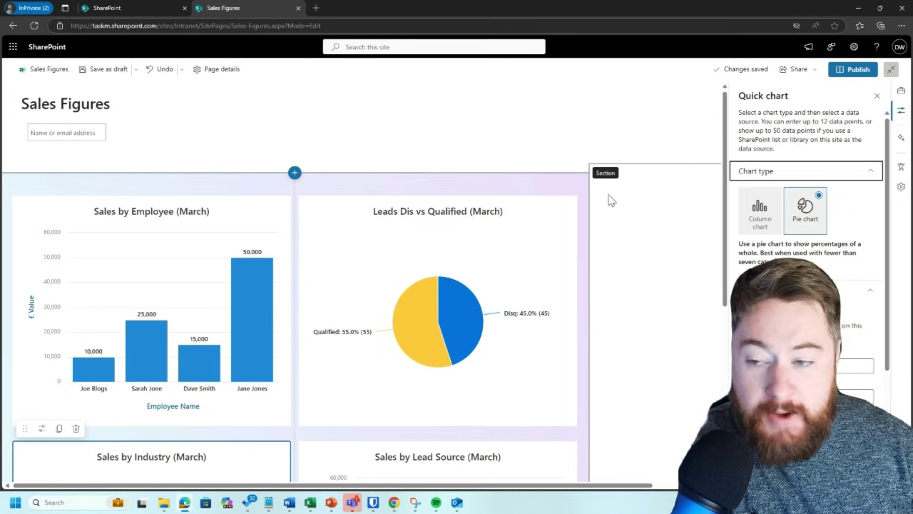
Apply the Strong shading background to the empty right-hand vertical section
left_click(625, 215)
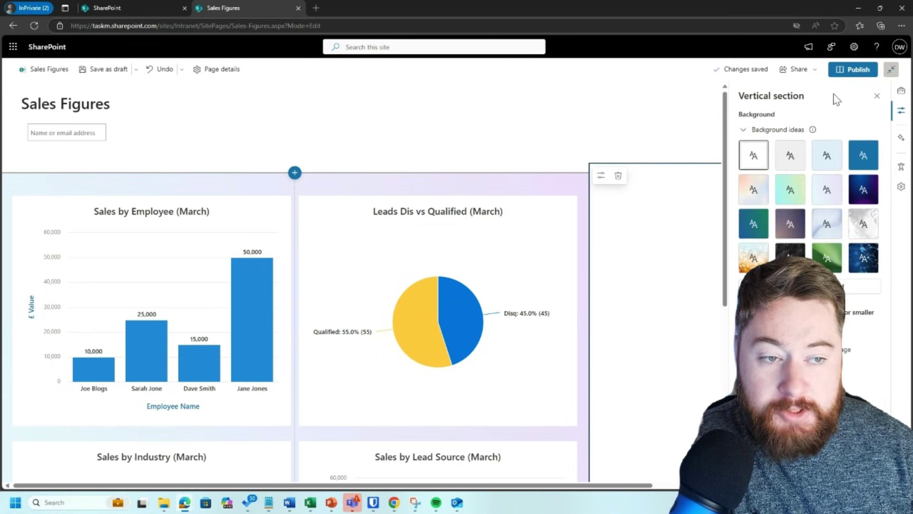
left_click(875, 101)
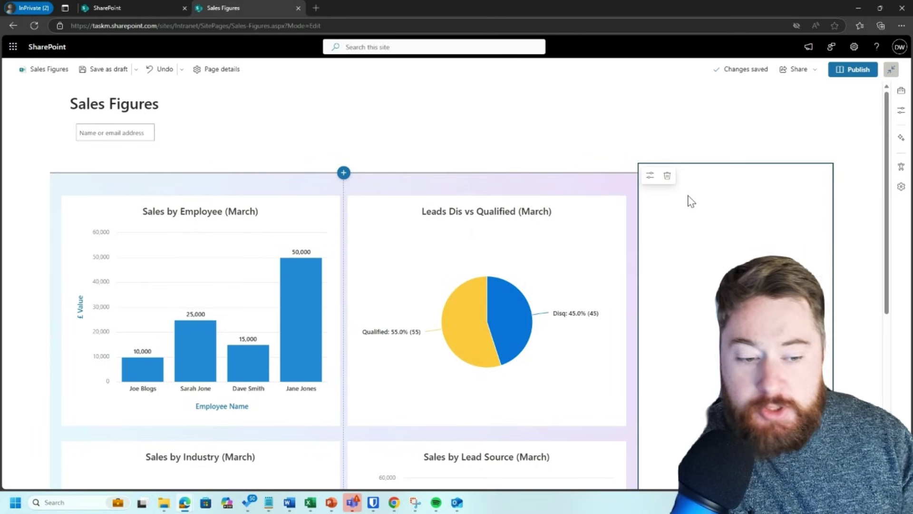
left_click(647, 177)
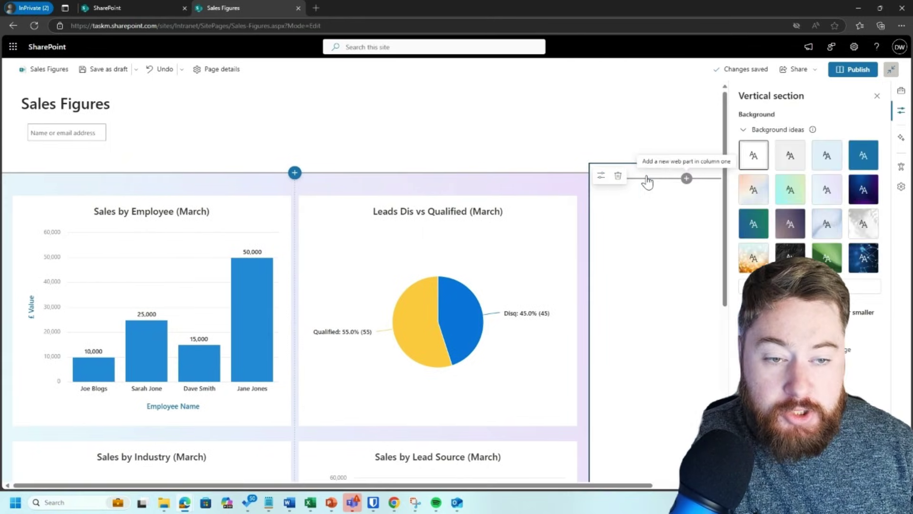
left_click(867, 160)
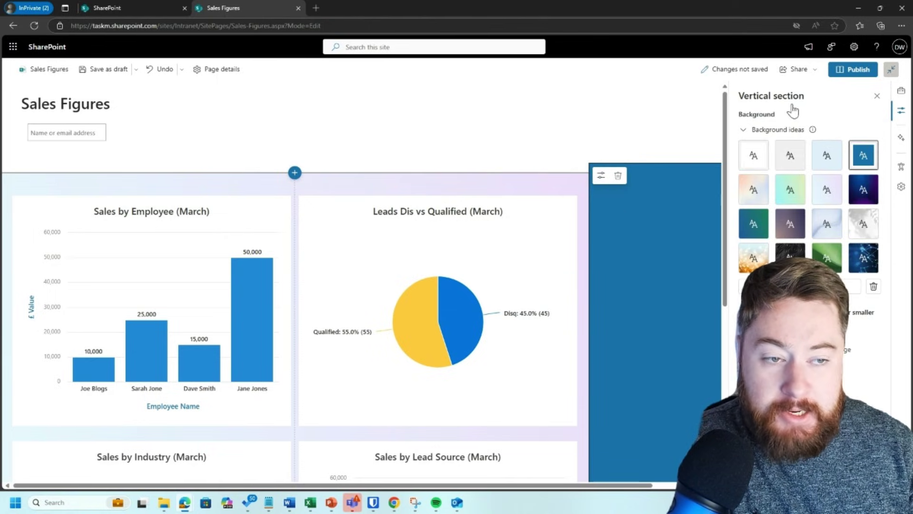
left_click(878, 94)
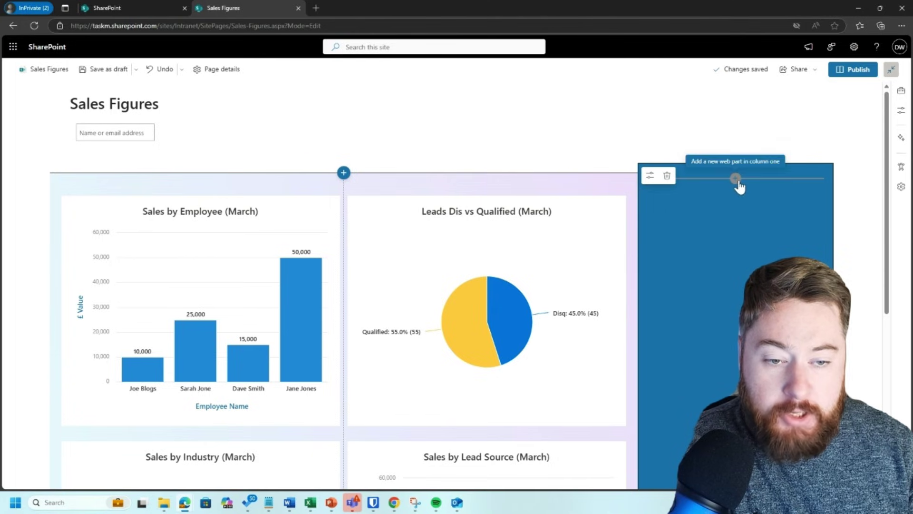
Add a Quick links web part to the blue side column, removing a mistaken Quick chart
left_click(735, 178)
type("quick chart")
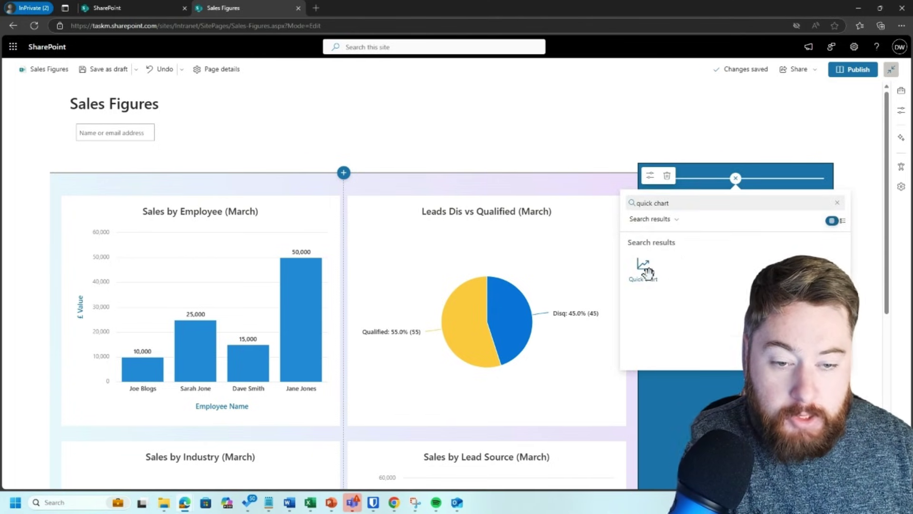
left_click(647, 268)
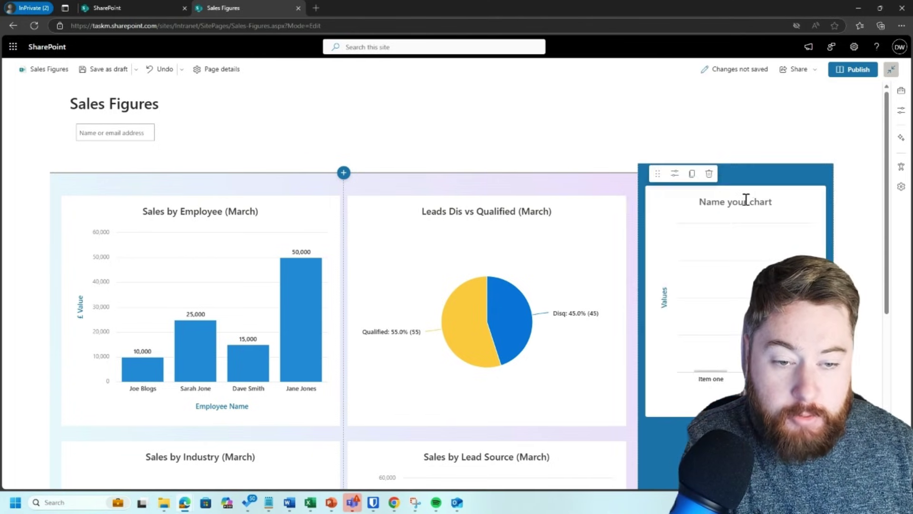
left_click(708, 174)
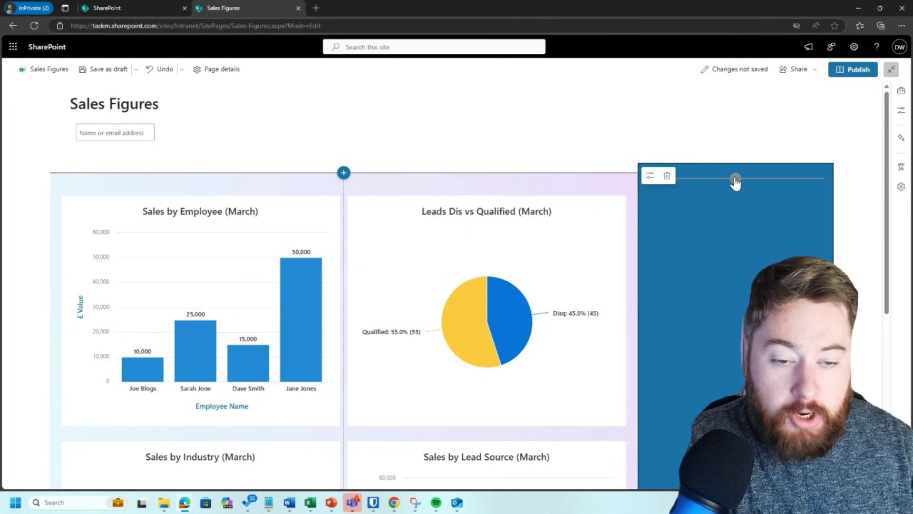
left_click(735, 180)
type("quick")
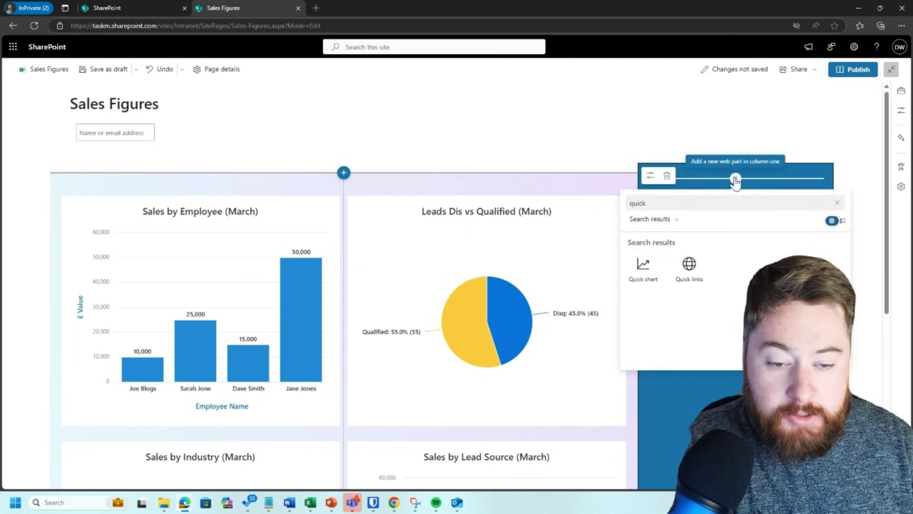
left_click(689, 267)
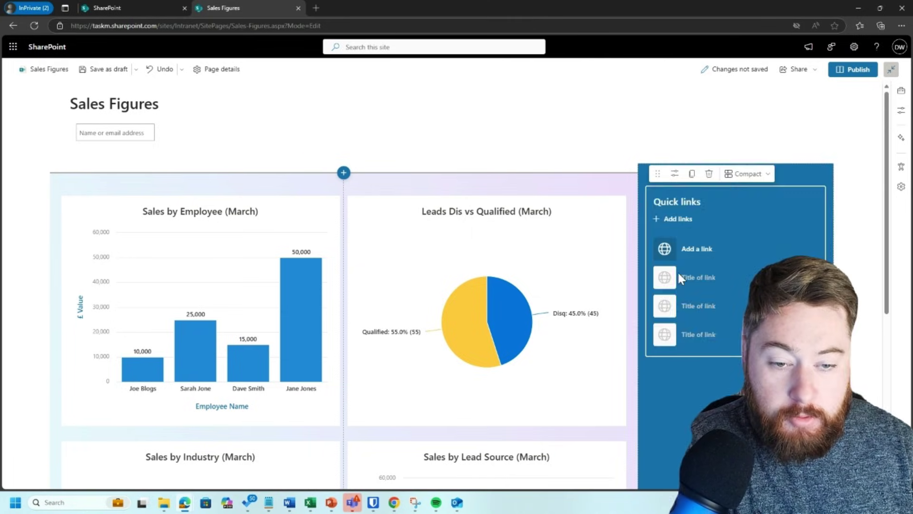
Title the quick links 'Other Reports' and set its layout to Button
triple_click(685, 201)
type("Other Report")
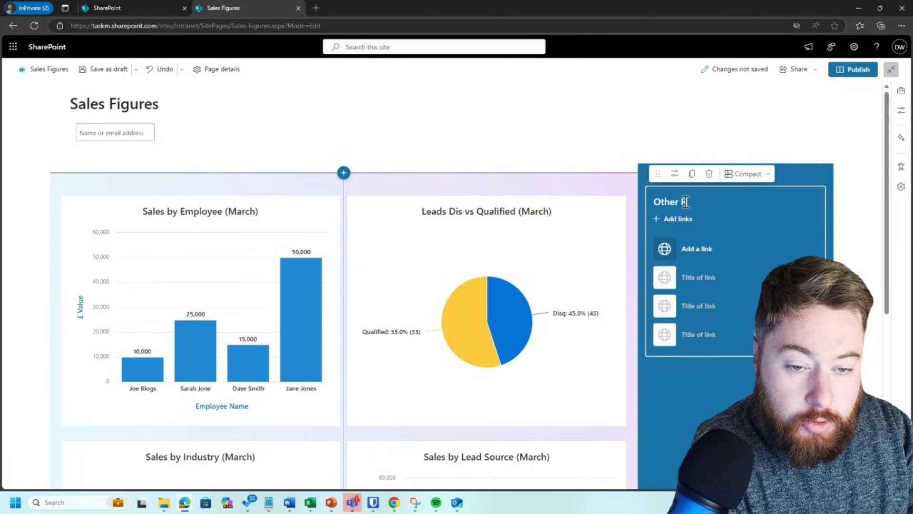
type("s")
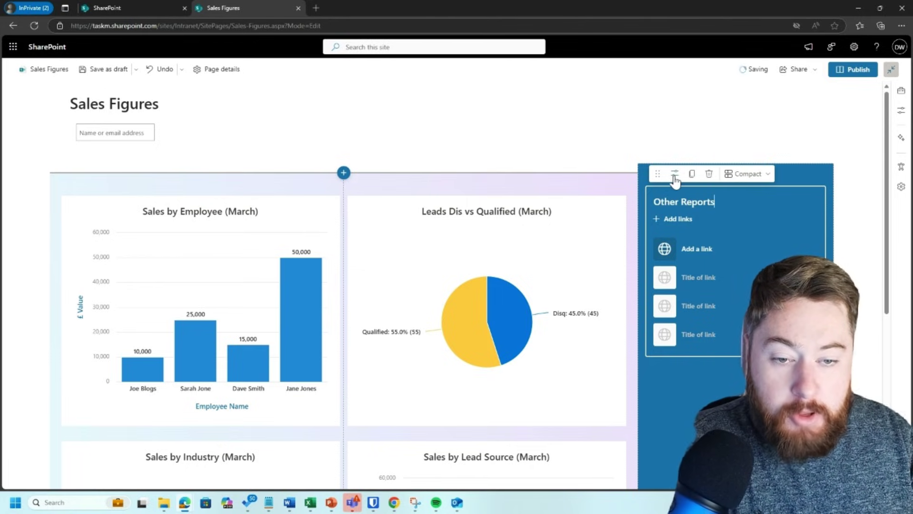
left_click(674, 174)
left_click(760, 220)
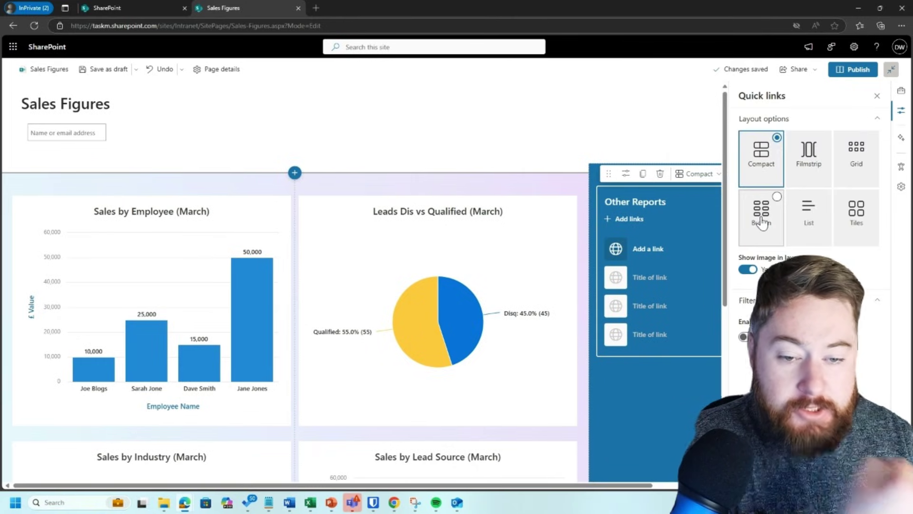
left_click(877, 95)
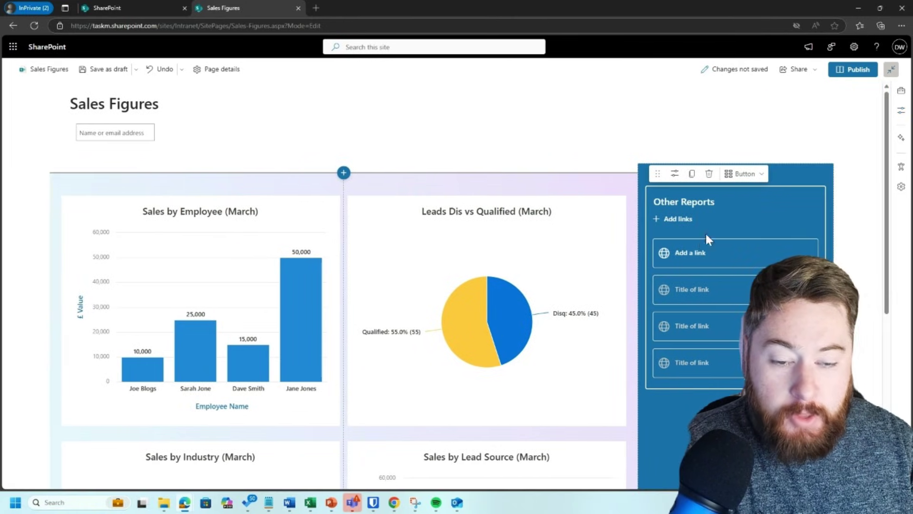
Add links to Christmas Party Summary and to the Home page twice from Recent items
left_click(679, 220)
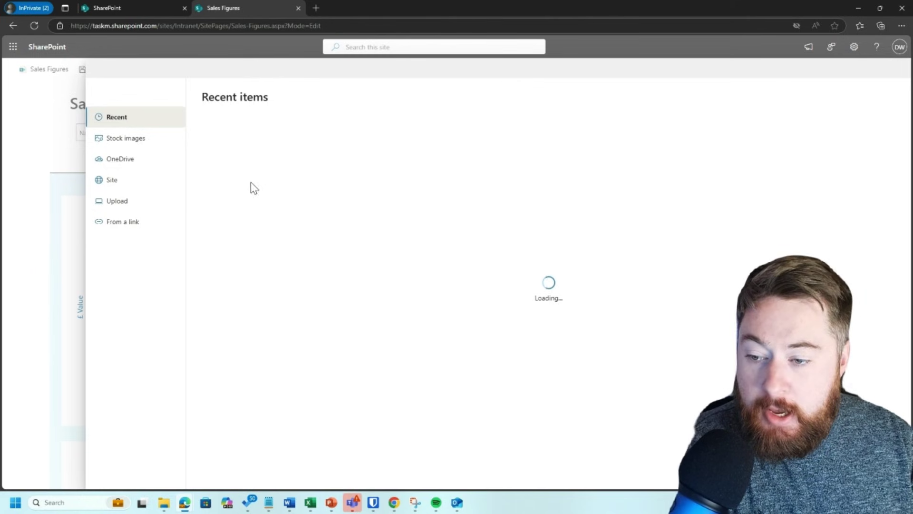
left_click(213, 237)
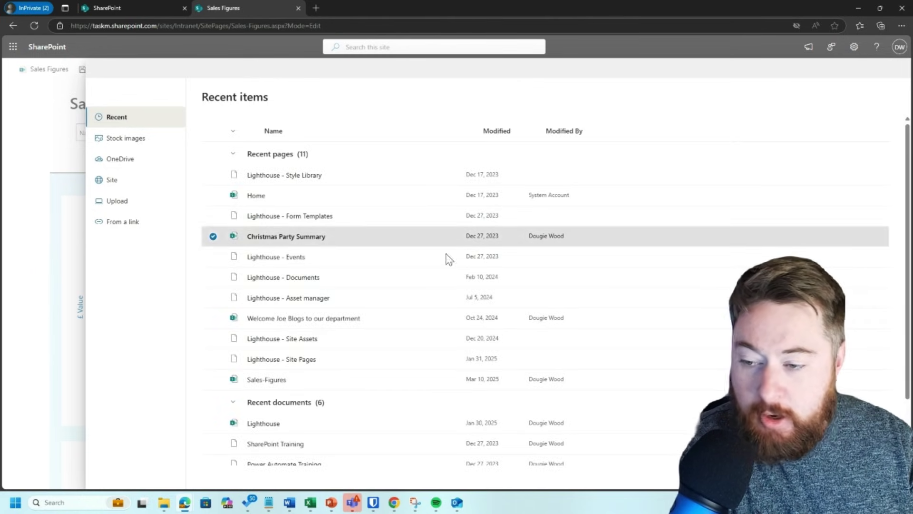
left_click(851, 476)
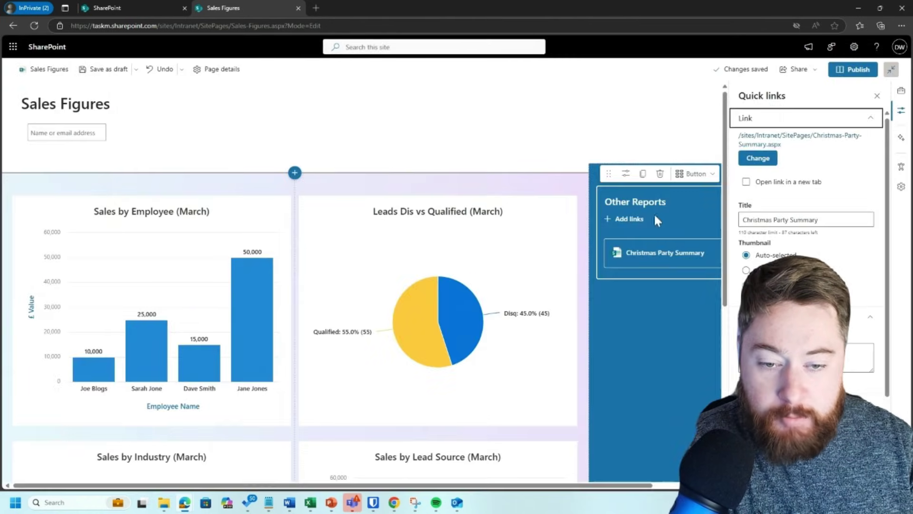
left_click(265, 195)
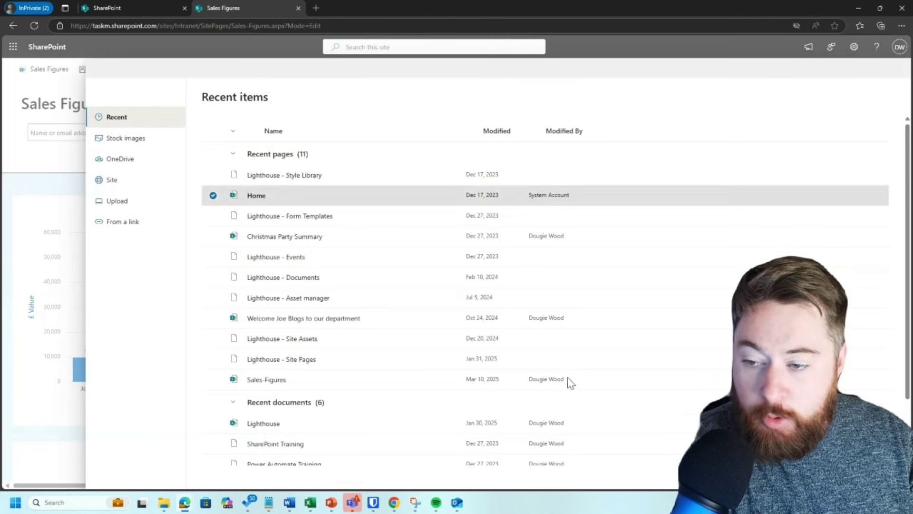
left_click(851, 475)
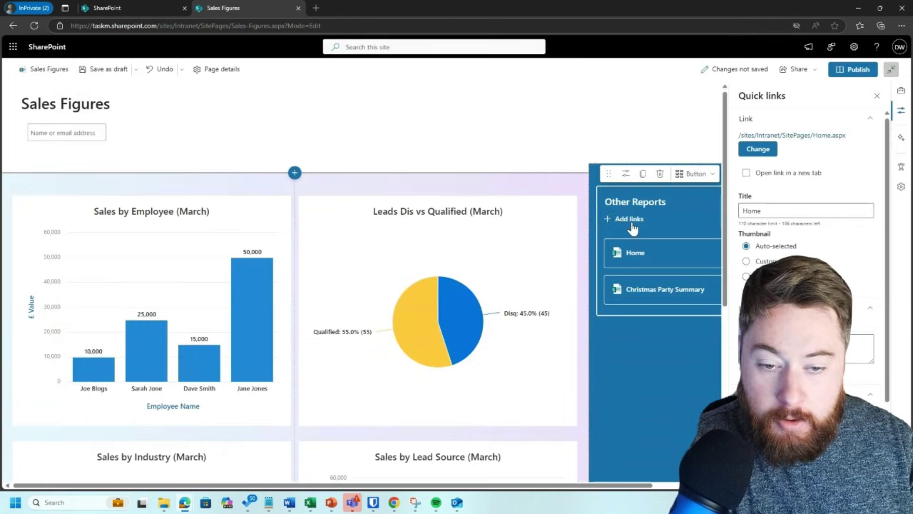
left_click(632, 219)
left_click(256, 195)
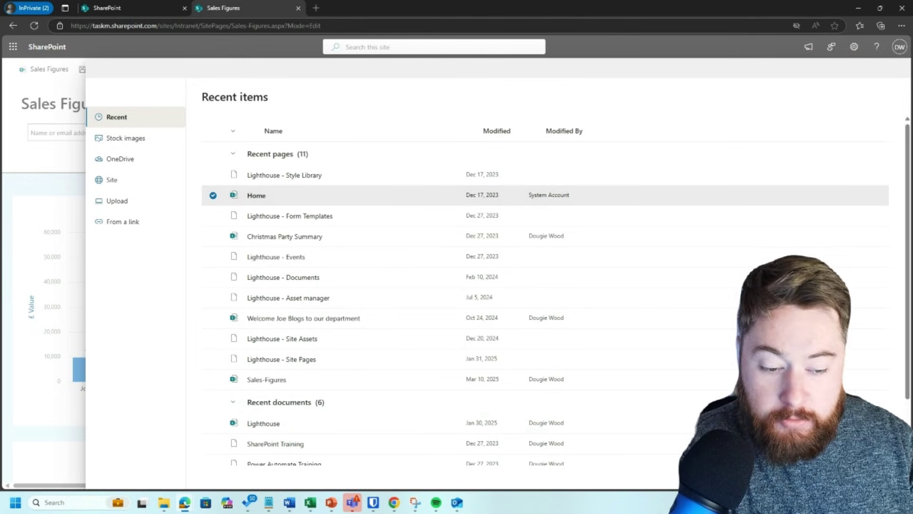
left_click(851, 476)
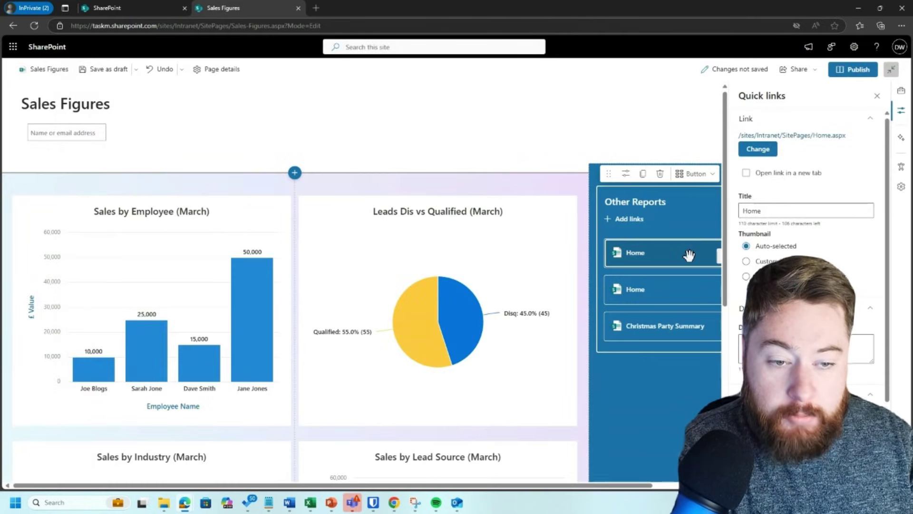
Rename the first link to Operations Report with a custom thumbnail, and the second to Marketing Reports
double_click(766, 214)
type("Ope")
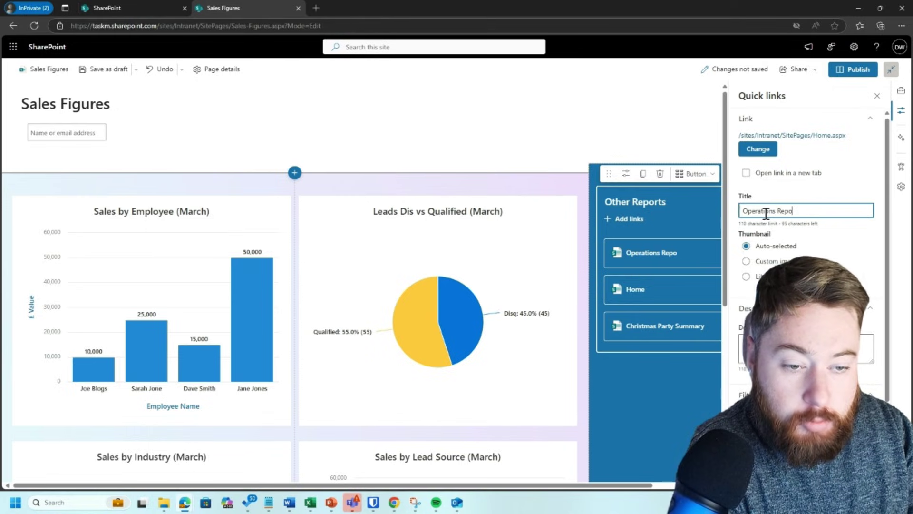
type("rat")
left_click(745, 261)
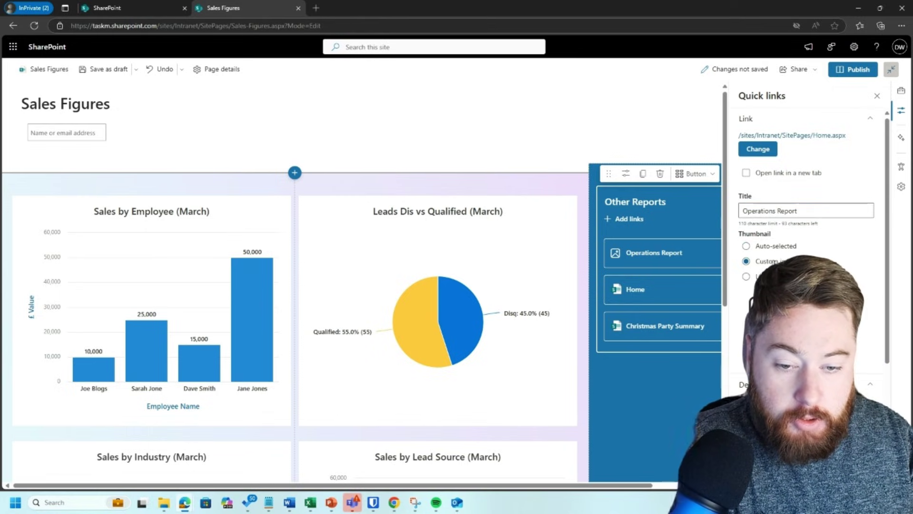
left_click(678, 285)
double_click(769, 212)
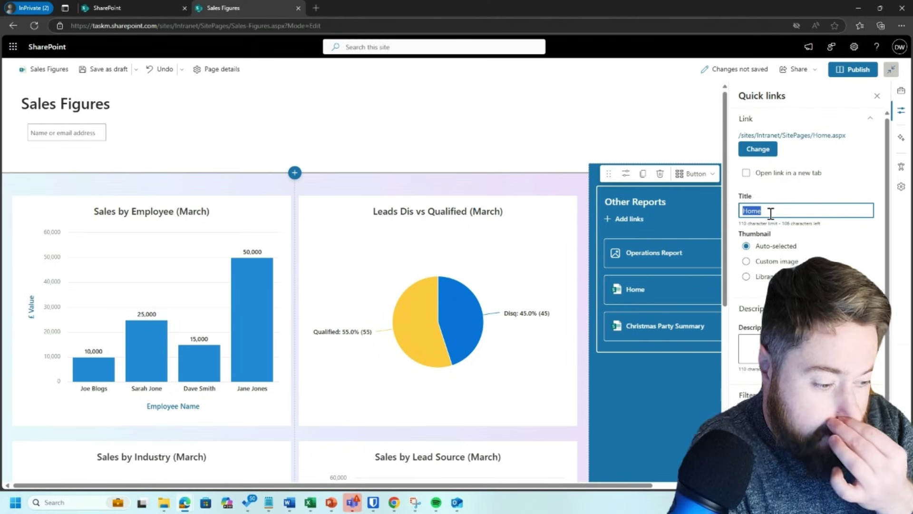
type("Marketing Reports")
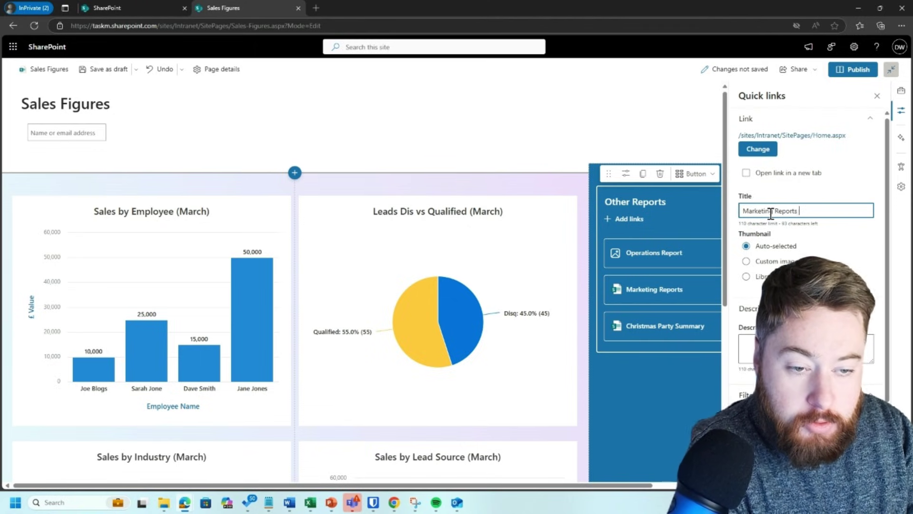
Rename the Christmas Party Summary link to Support Report with a custom image thumbnail
left_click(633, 325)
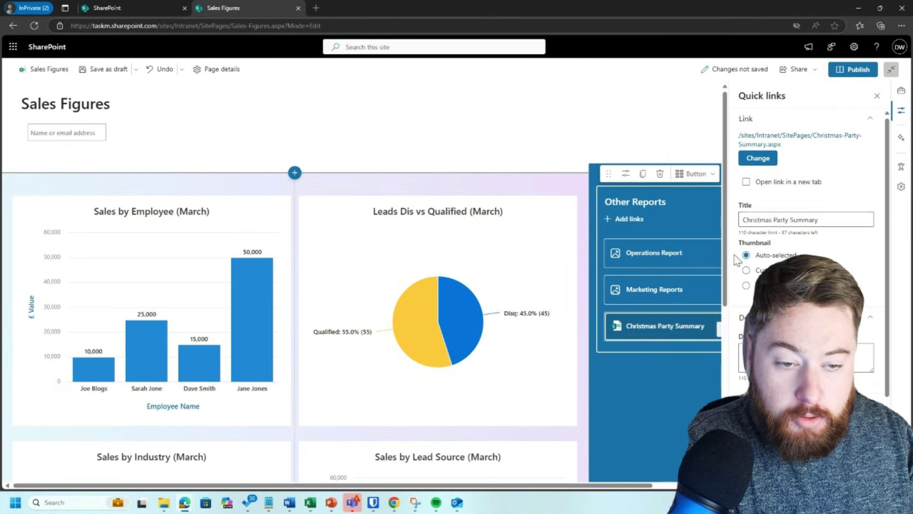
triple_click(780, 219)
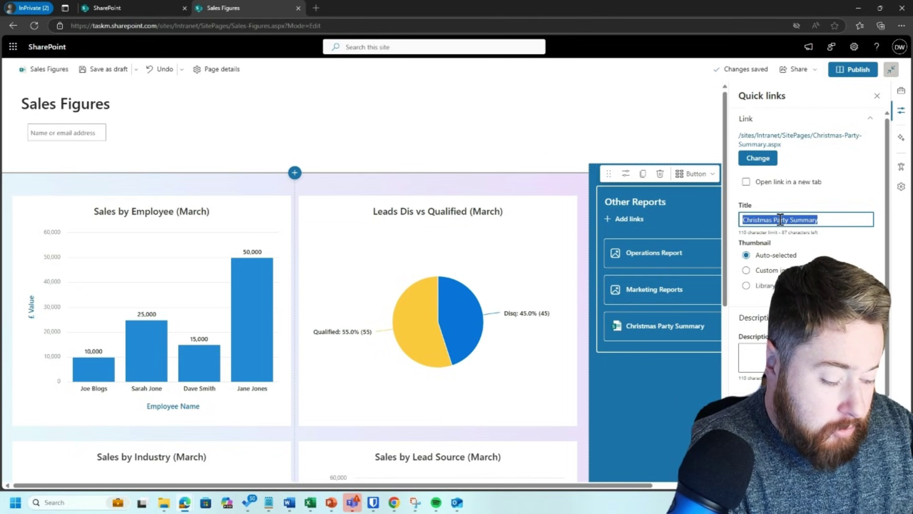
type("Su")
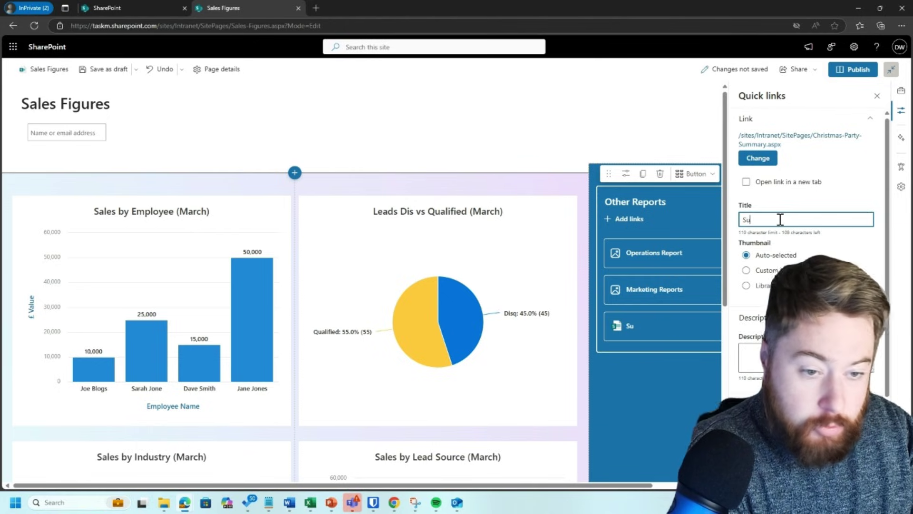
type("pport Report")
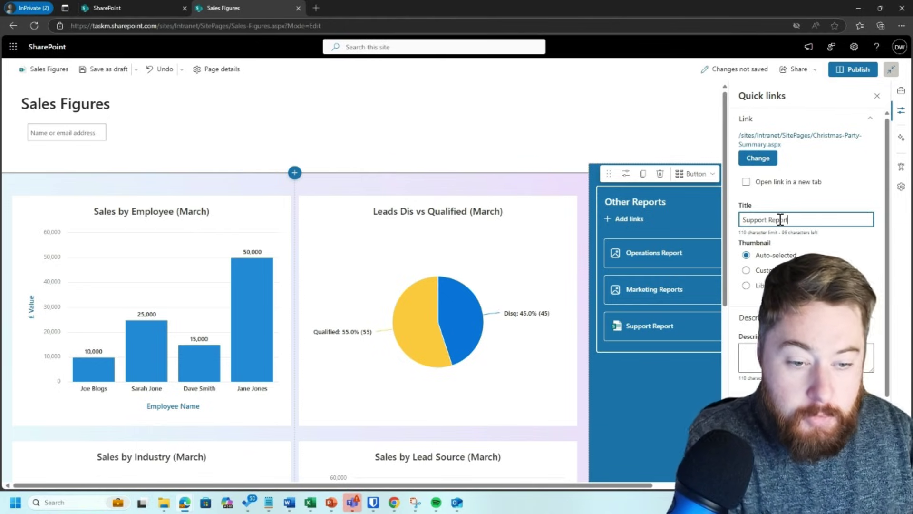
left_click(757, 271)
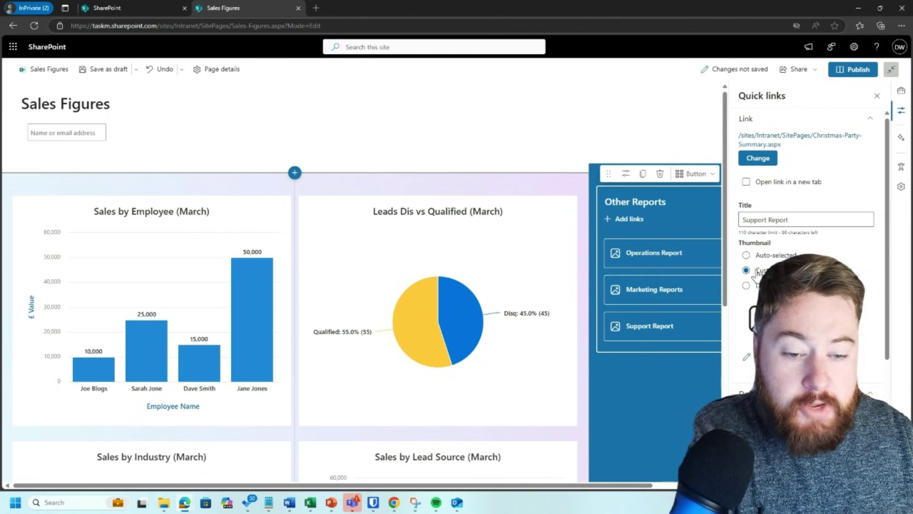
left_click(877, 95)
Publish the Sales Figures page and dismiss the 'Help others find your page' panel
left_click(854, 72)
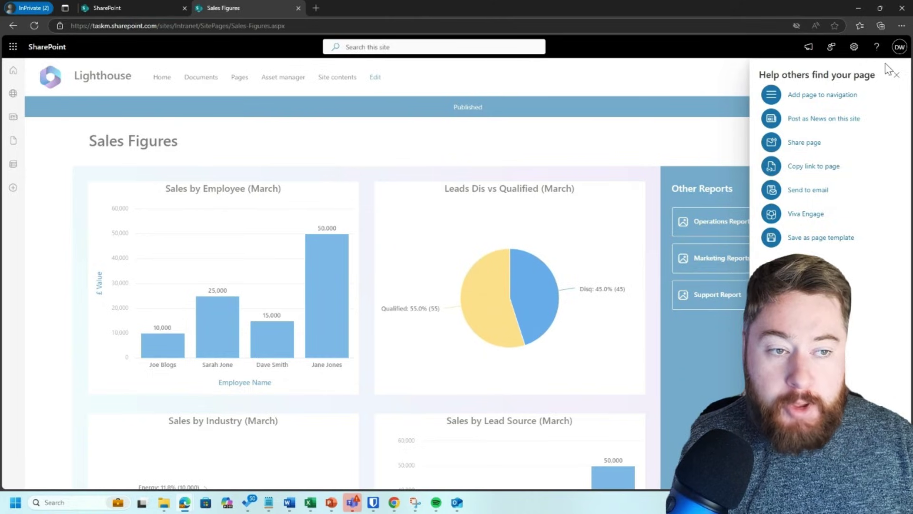
left_click(896, 76)
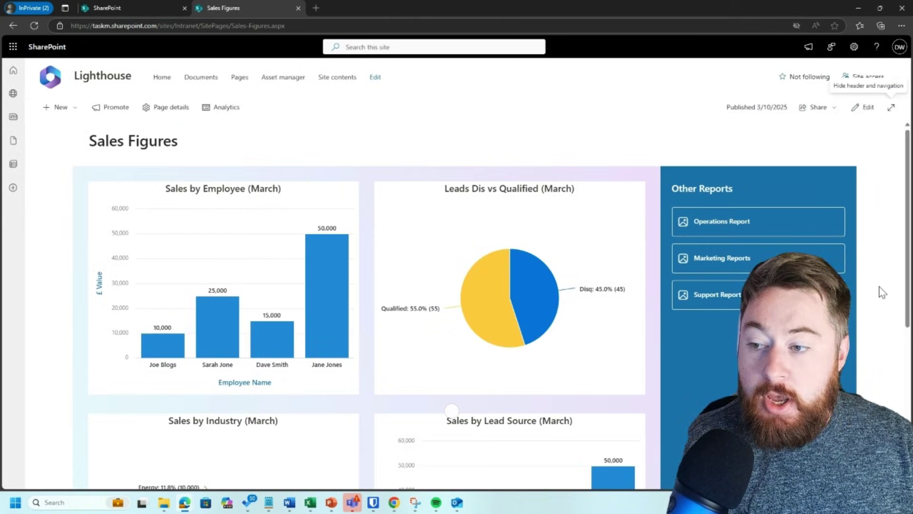